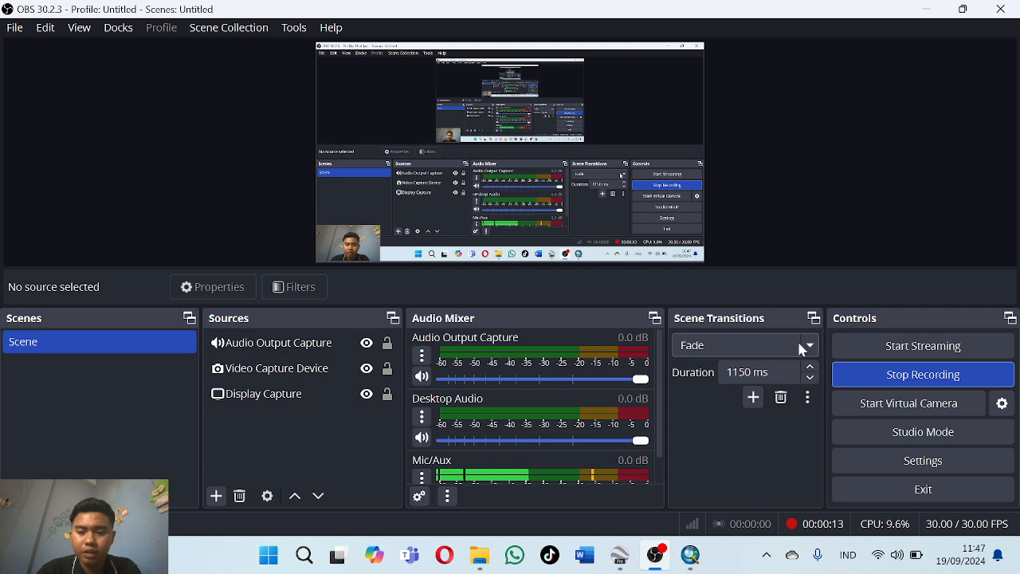
- Switch to ArcMap and open the Catalog window
click(928, 9)
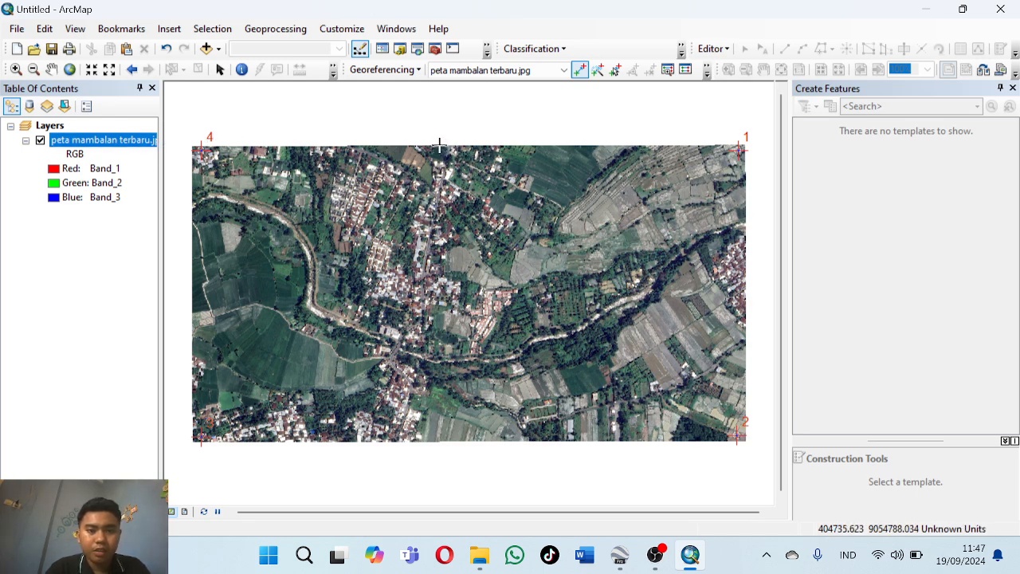
click(396, 29)
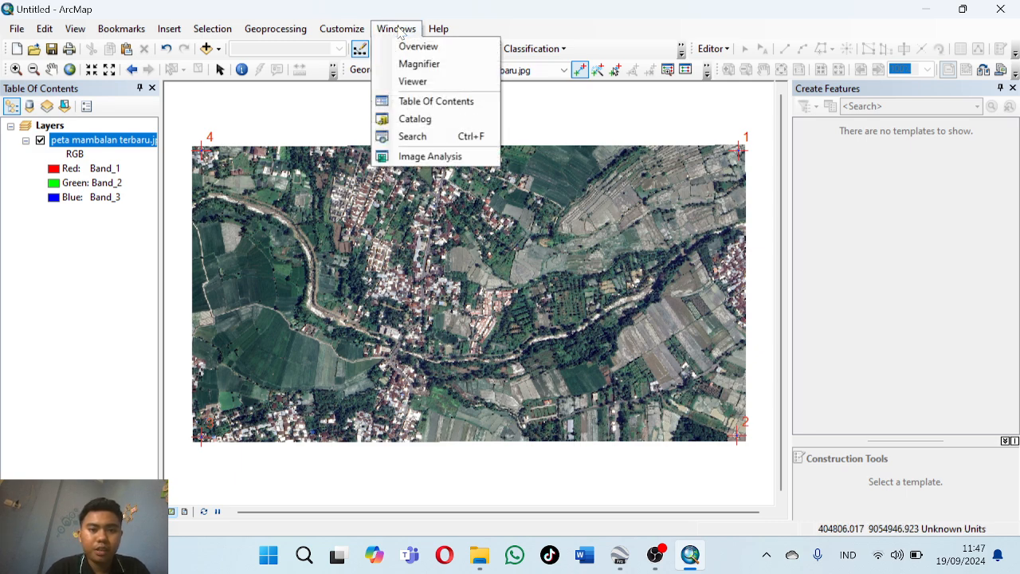
click(433, 120)
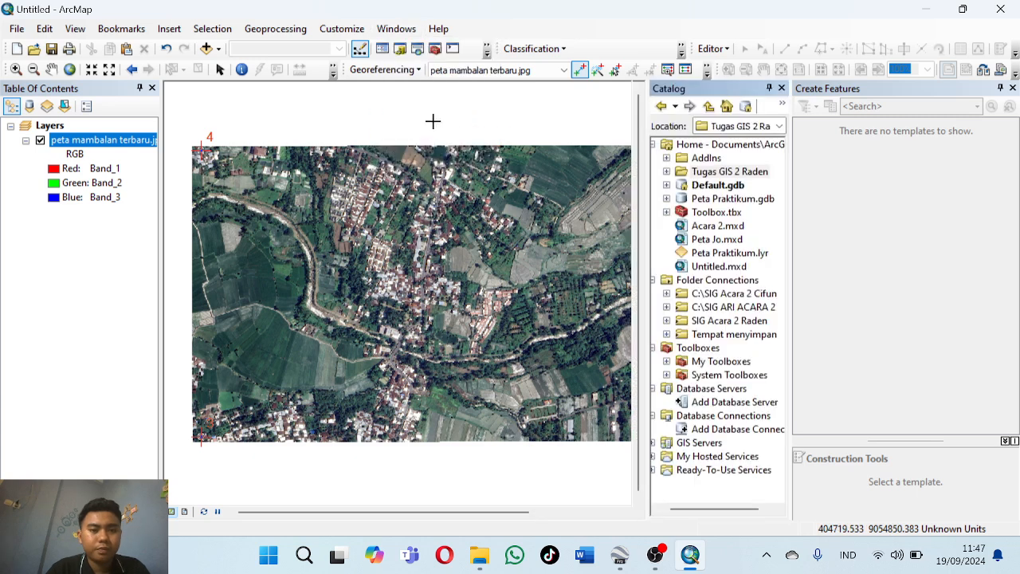
- Start a new shapefile in the Tugas GIS 2 folder under Home, named Titik with the Point feature type
right_click(717, 173)
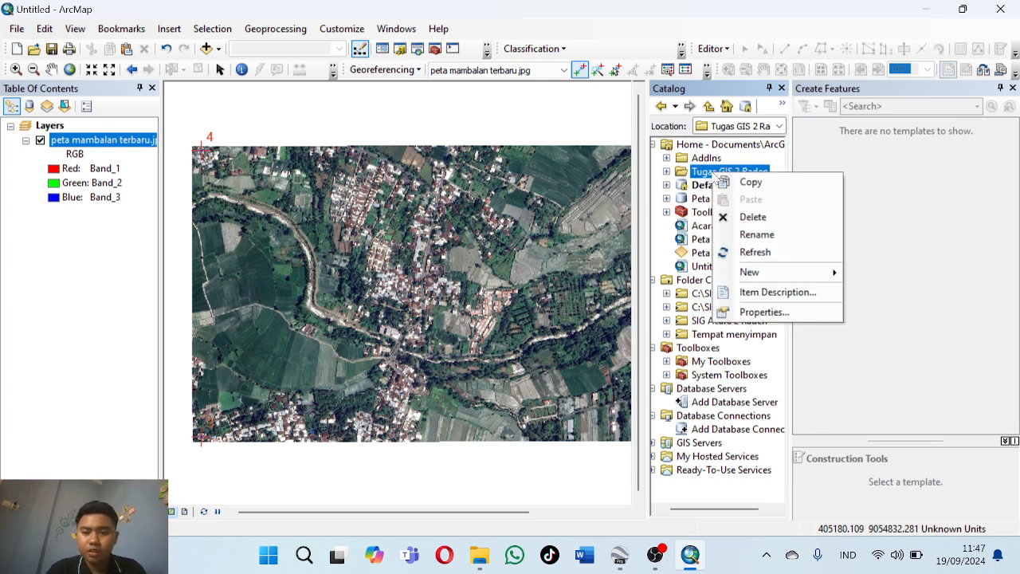
mouse_move(759, 274)
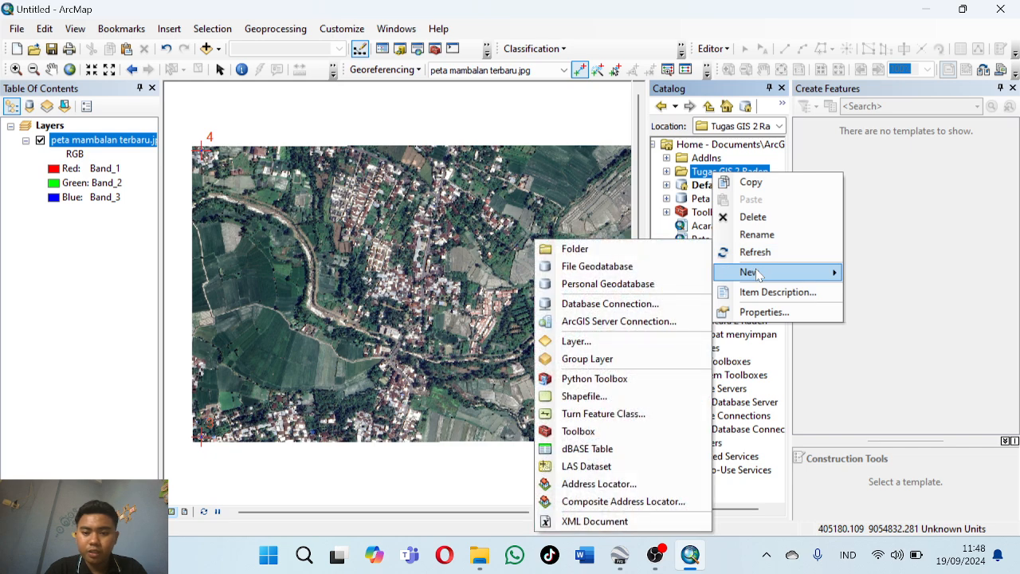
click(611, 397)
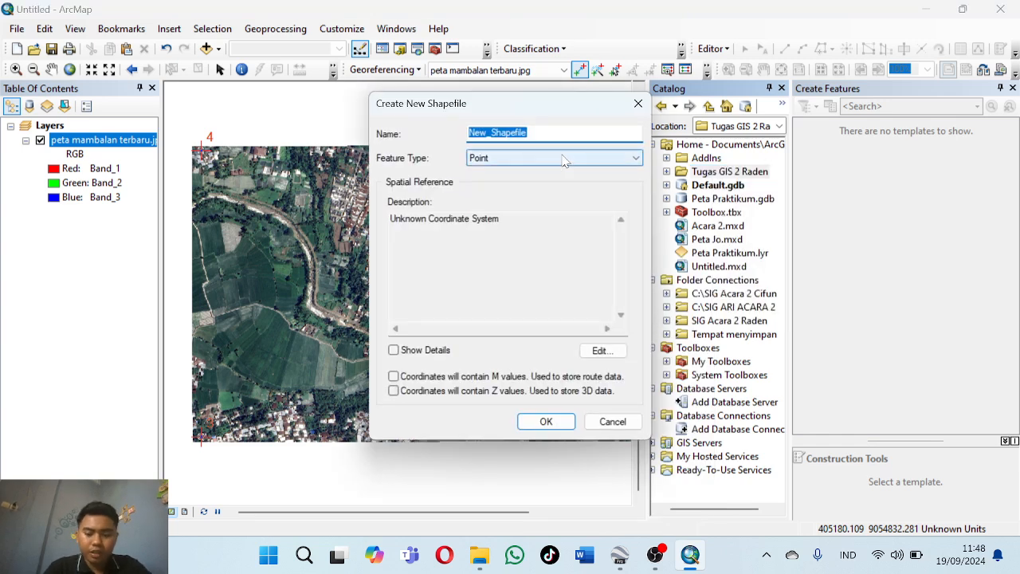
key(BackSpace)
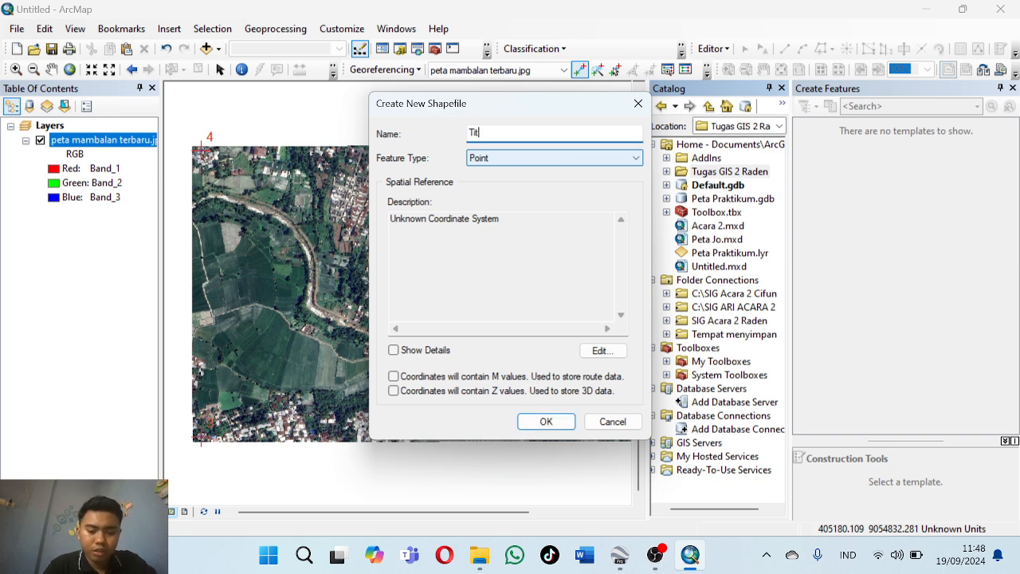
text(Titik)
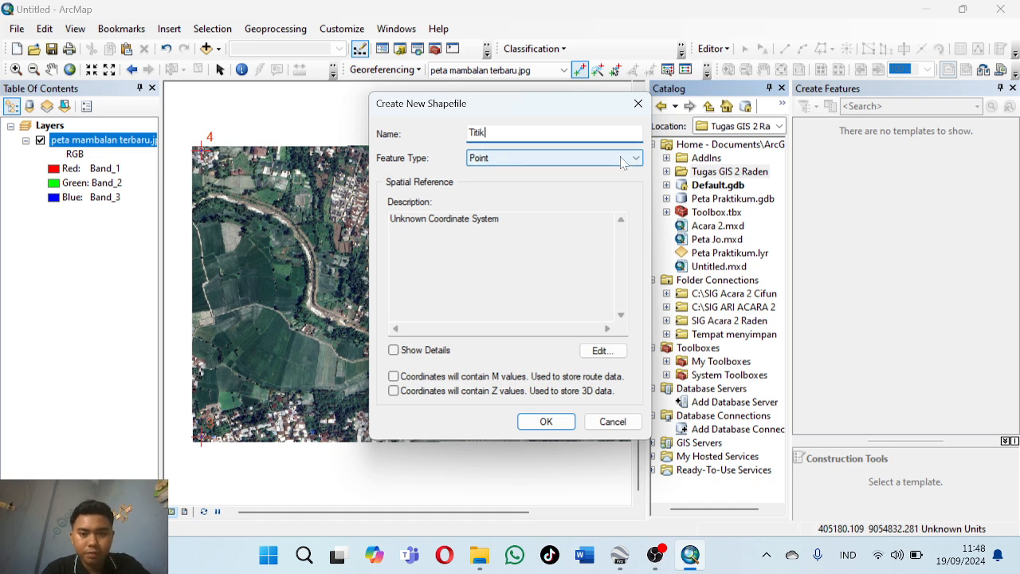
click(621, 159)
click(622, 158)
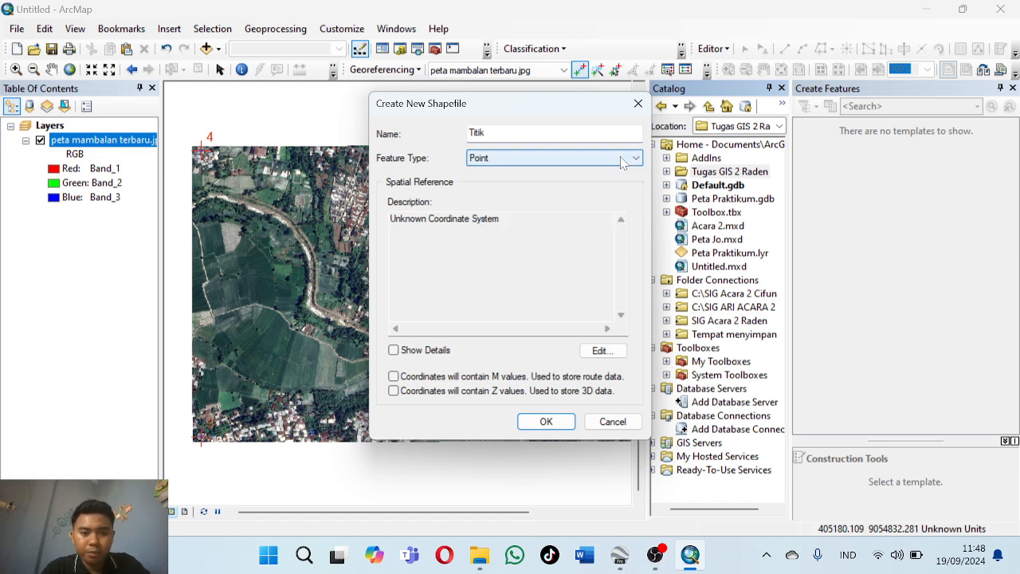
- Assign the WGS 1984 UTM Zone 50S coordinate system to the Titik shapefile, create it and close the Catalog
click(603, 351)
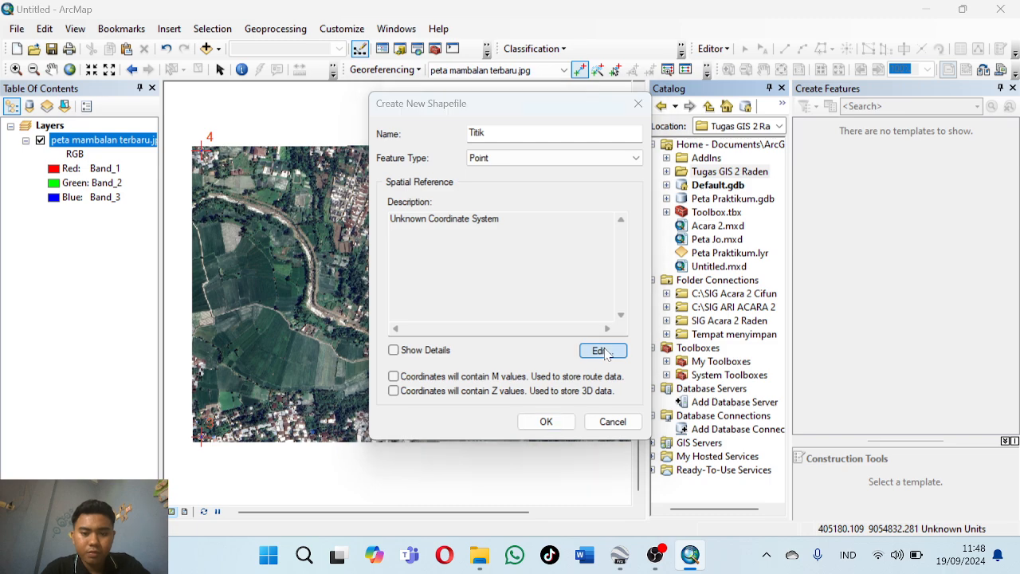
click(468, 156)
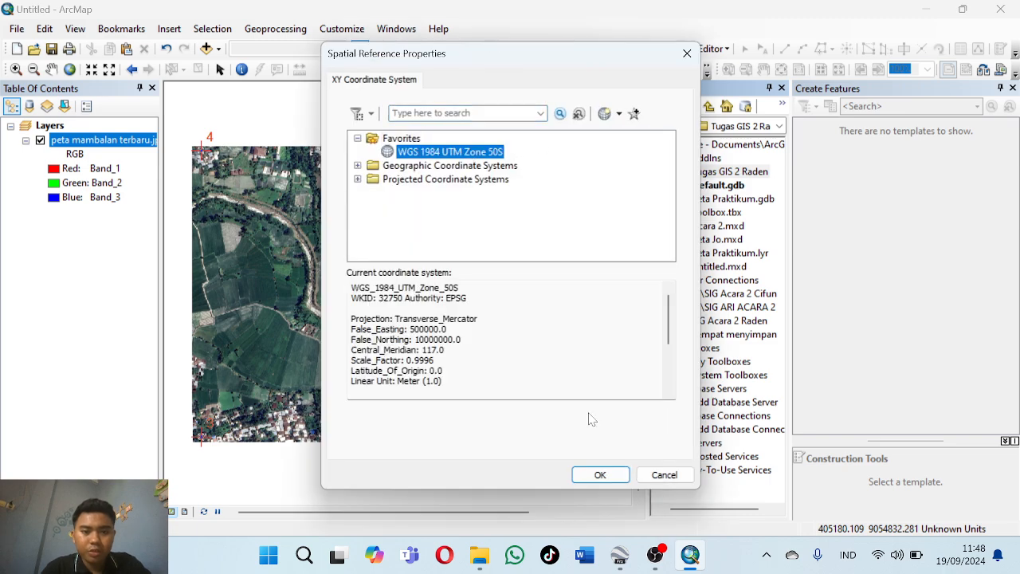
click(601, 475)
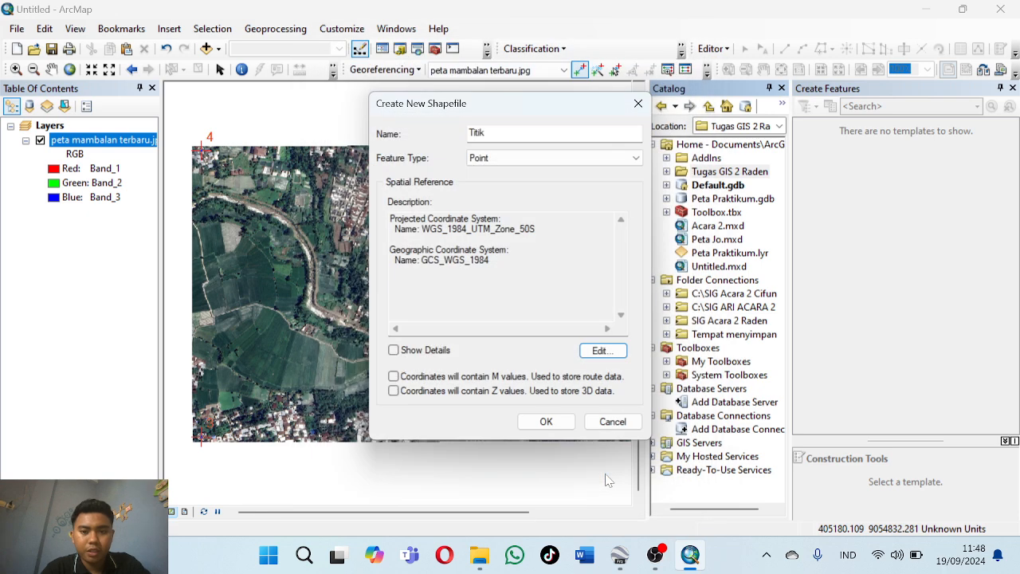
click(548, 422)
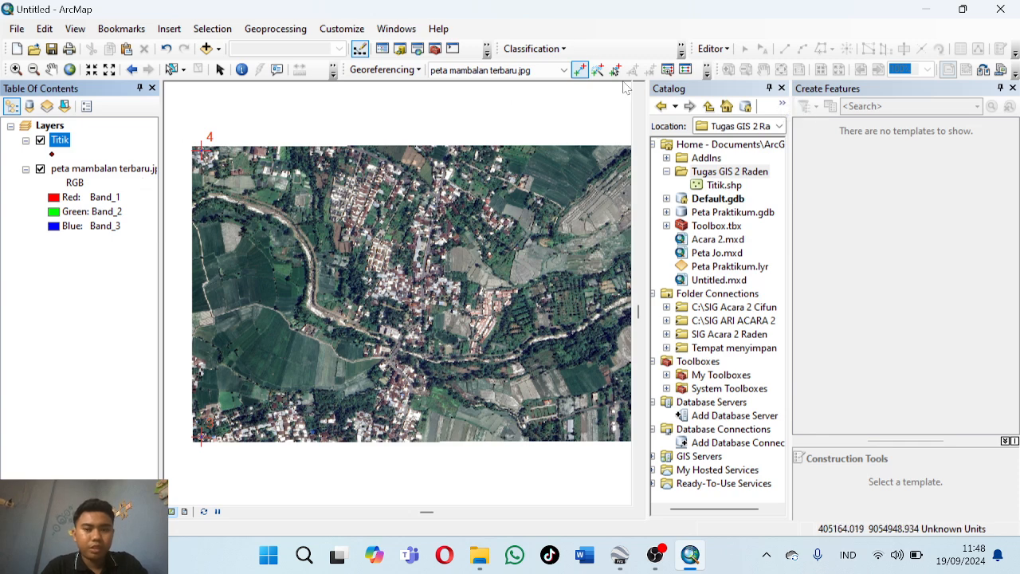
click(782, 88)
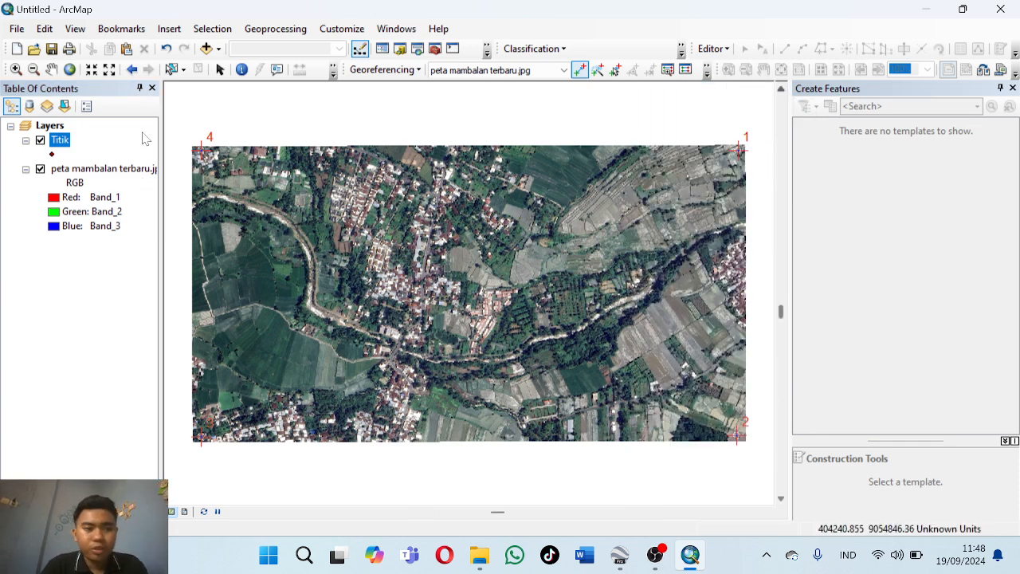
- Start an edit session on the Titik layer, continuing past the spatial reference warning
right_click(61, 144)
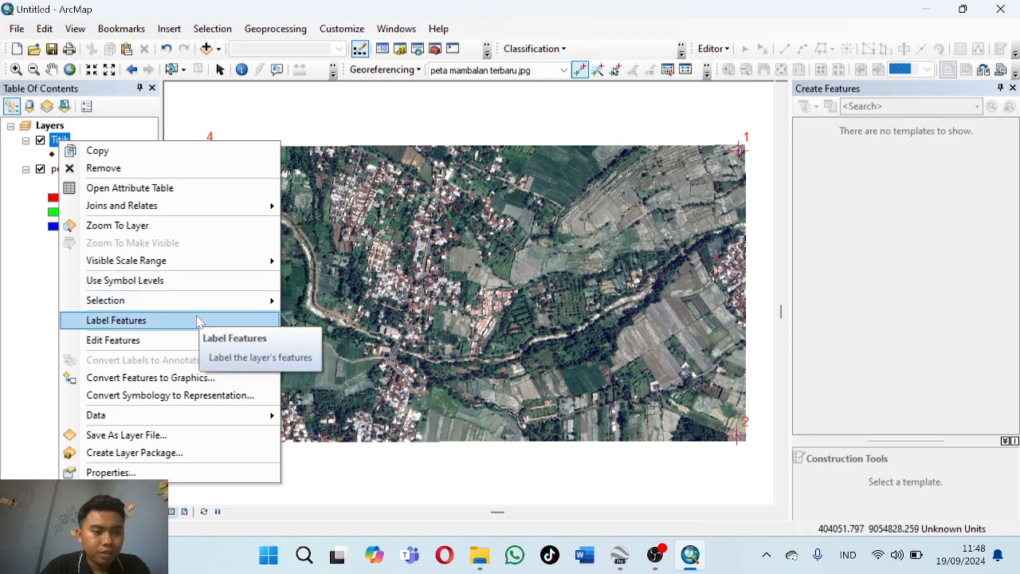
mouse_move(186, 340)
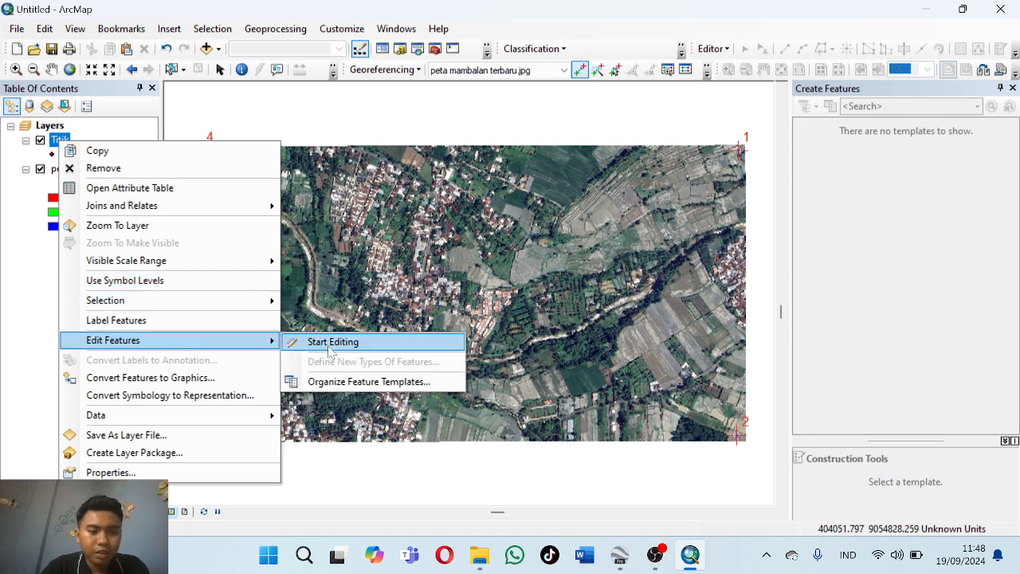
click(331, 344)
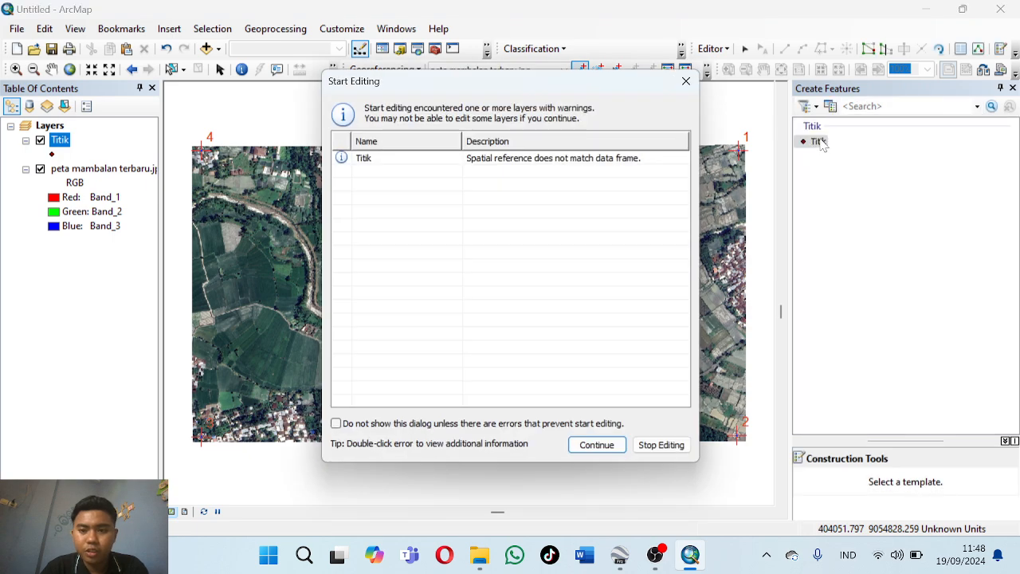
click(598, 446)
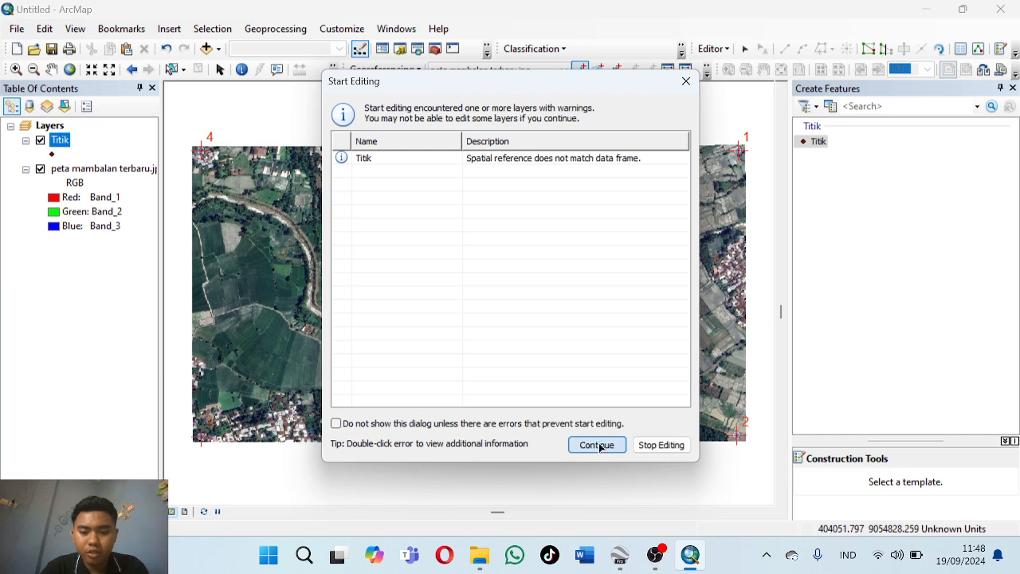
- Place three Titik points on the satellite image, two around the central settlement and one in the field east of it
click(819, 141)
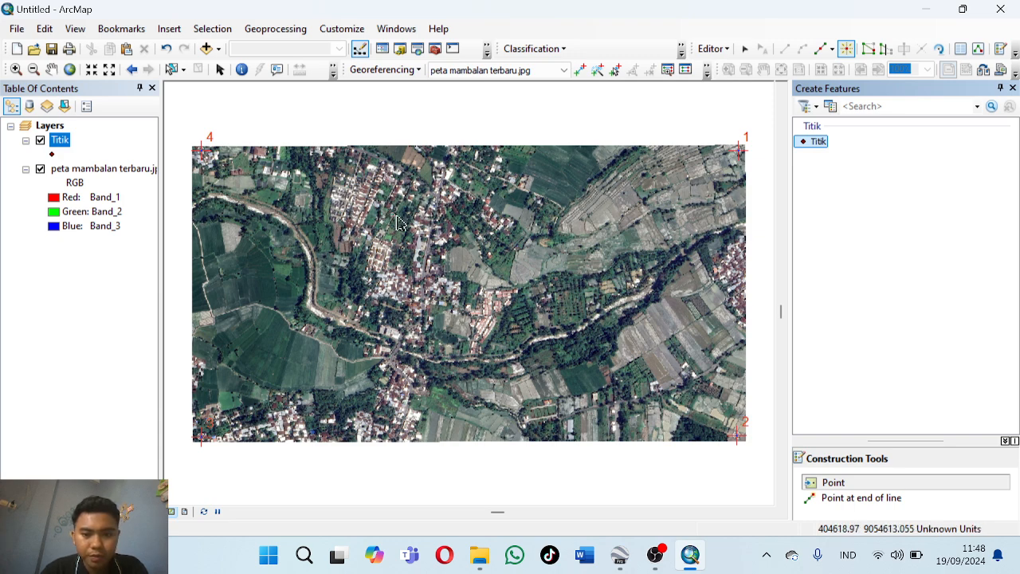
click(391, 282)
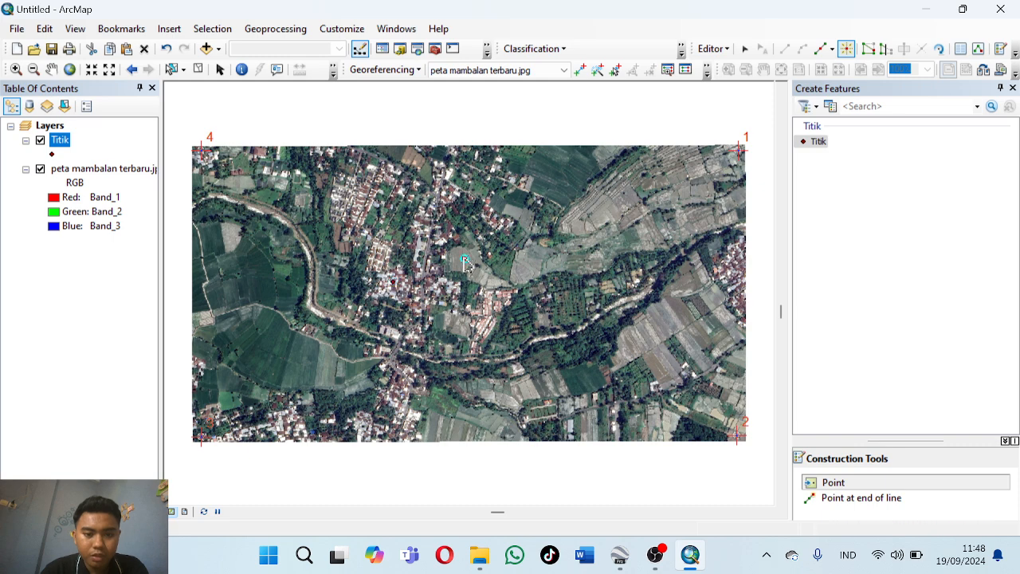
click(351, 284)
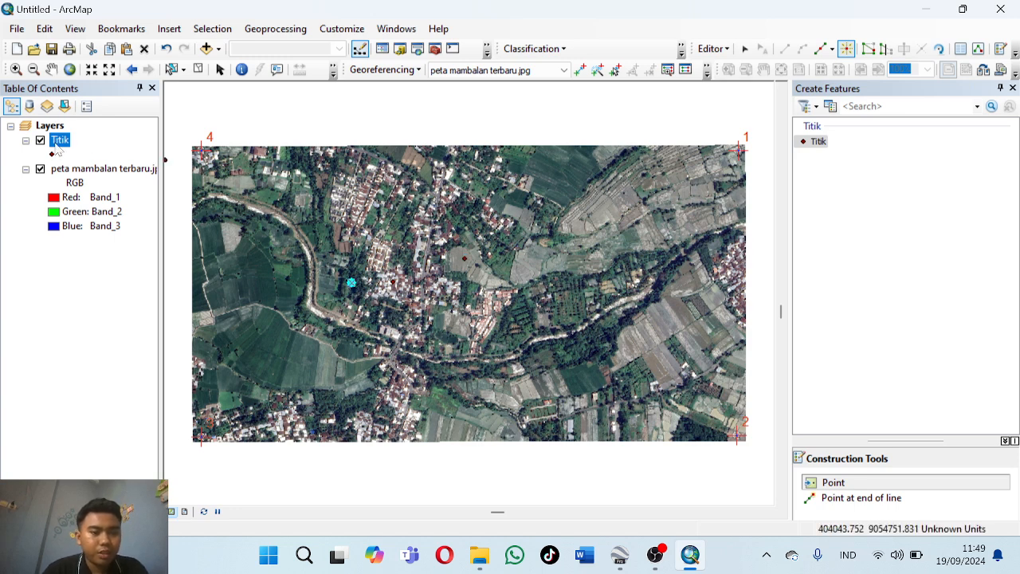
- Change the Titik layer's point symbol to the green Circle 2
click(51, 154)
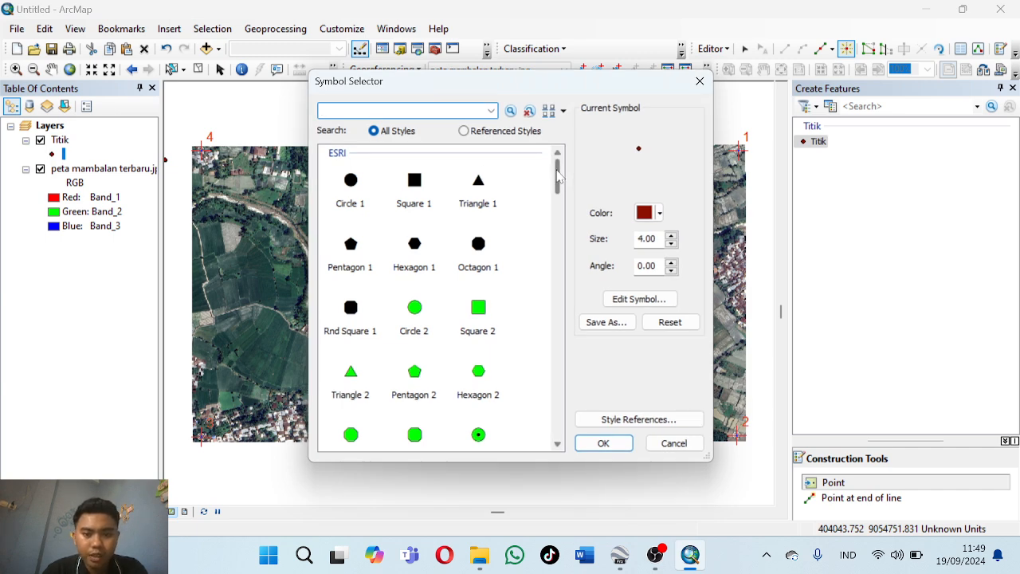
scroll(559, 177, down, 3)
scroll(558, 177, up, 3)
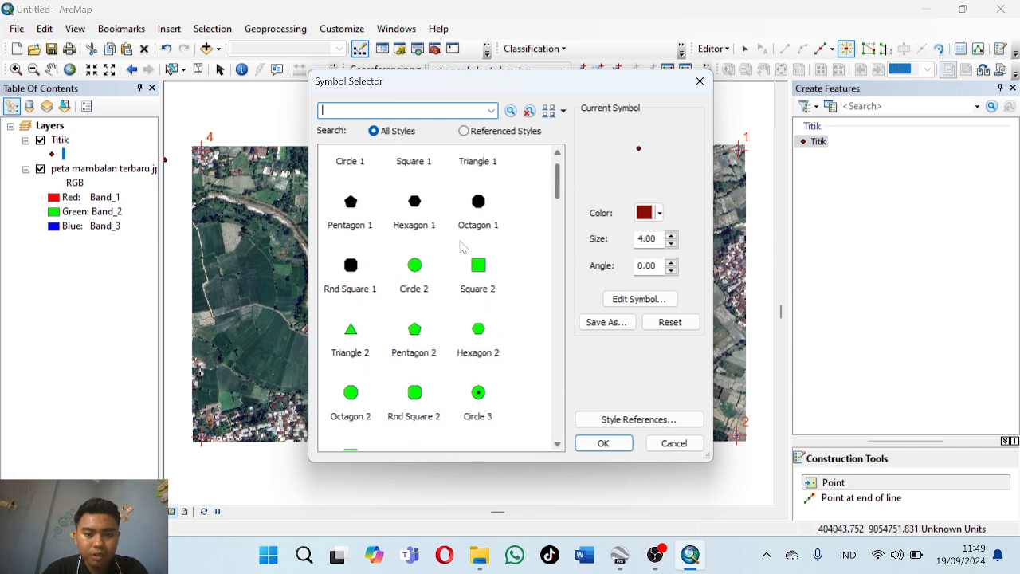
click(416, 271)
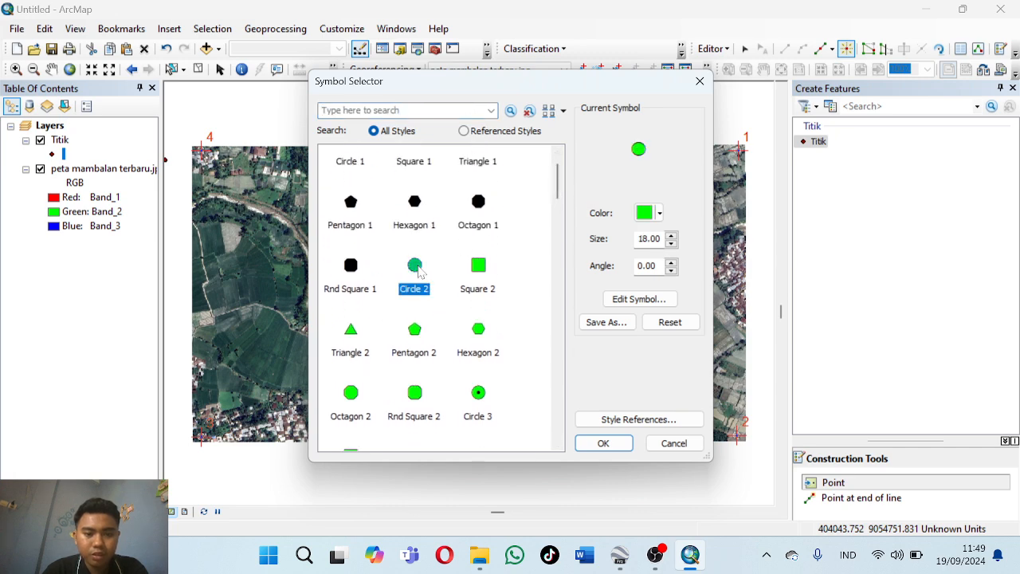
click(605, 444)
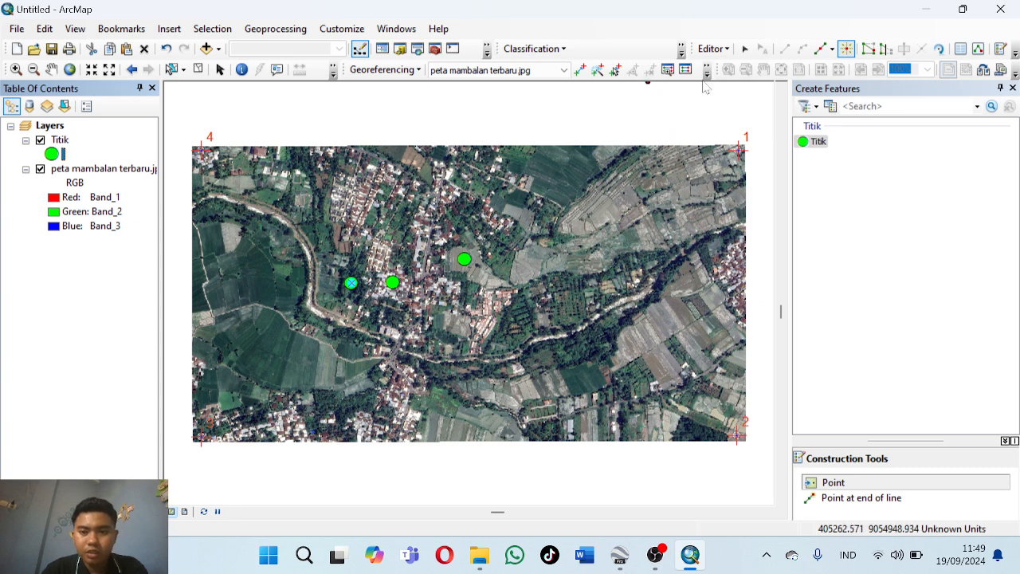
- Save the edits to the Titik layer and stop the edit session
click(726, 49)
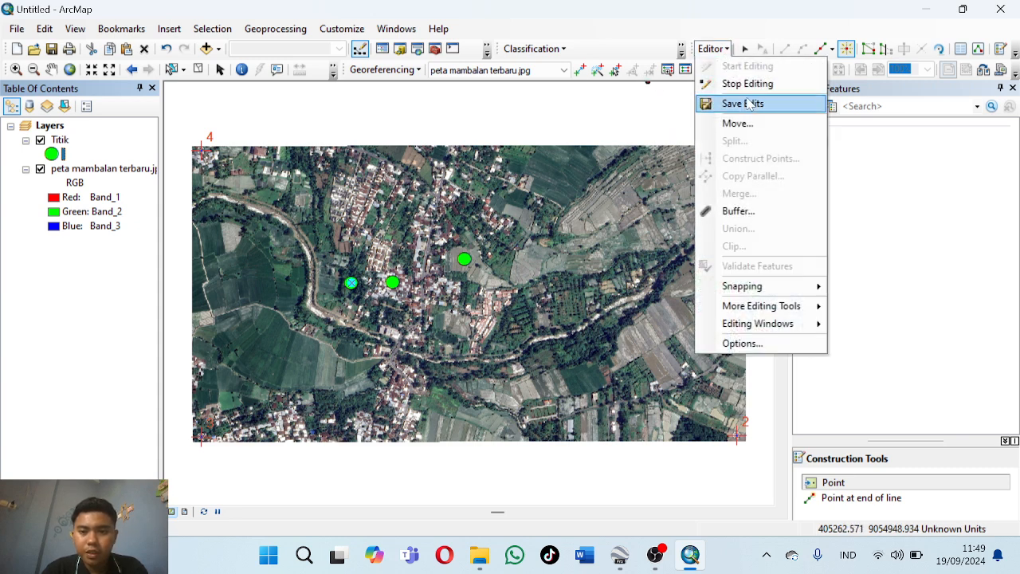
click(742, 103)
click(718, 49)
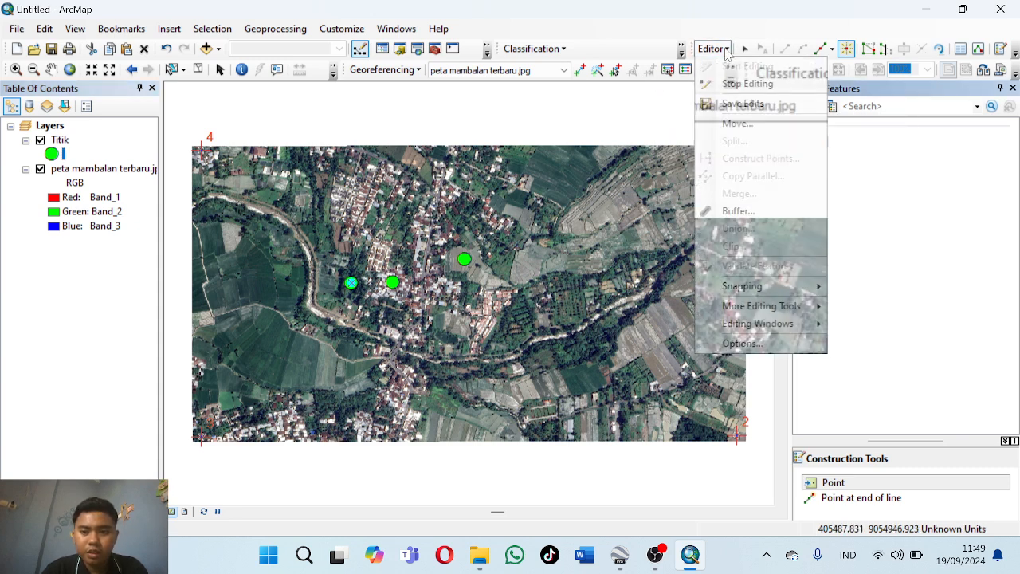
click(735, 84)
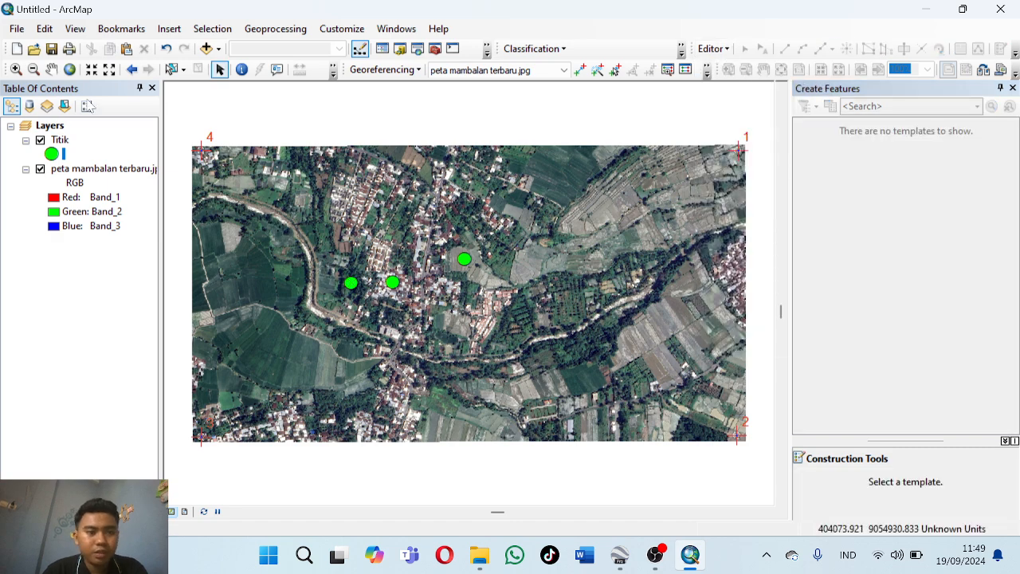
- Open the Titik layer's attribute table and add a field named Nama with the Text type
click(60, 140)
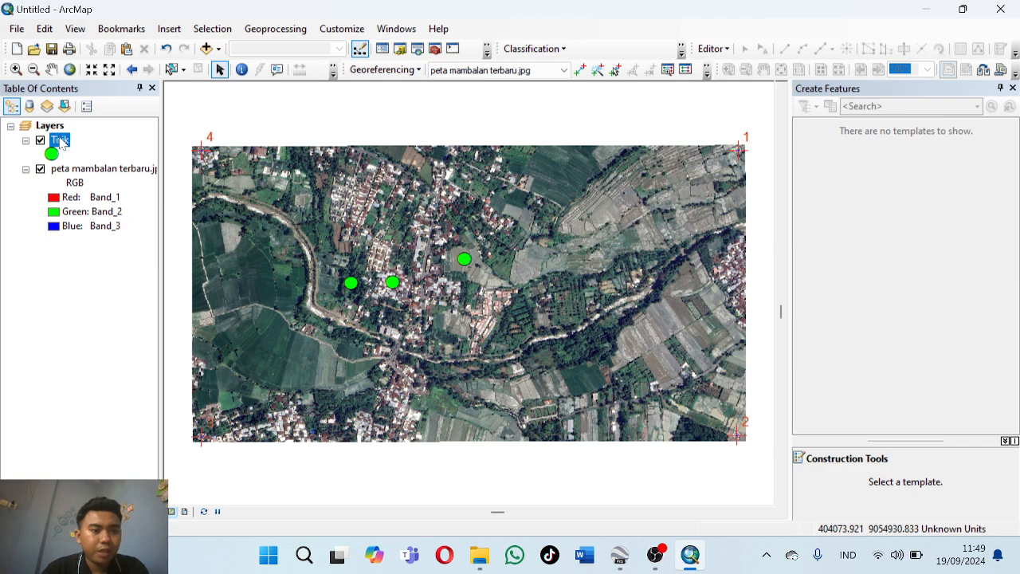
right_click(61, 142)
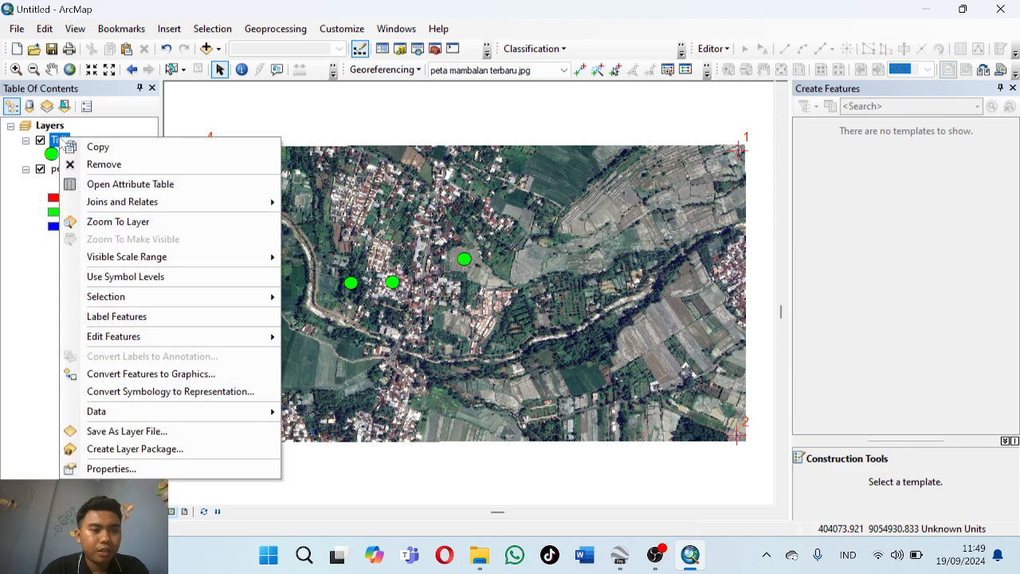
click(149, 185)
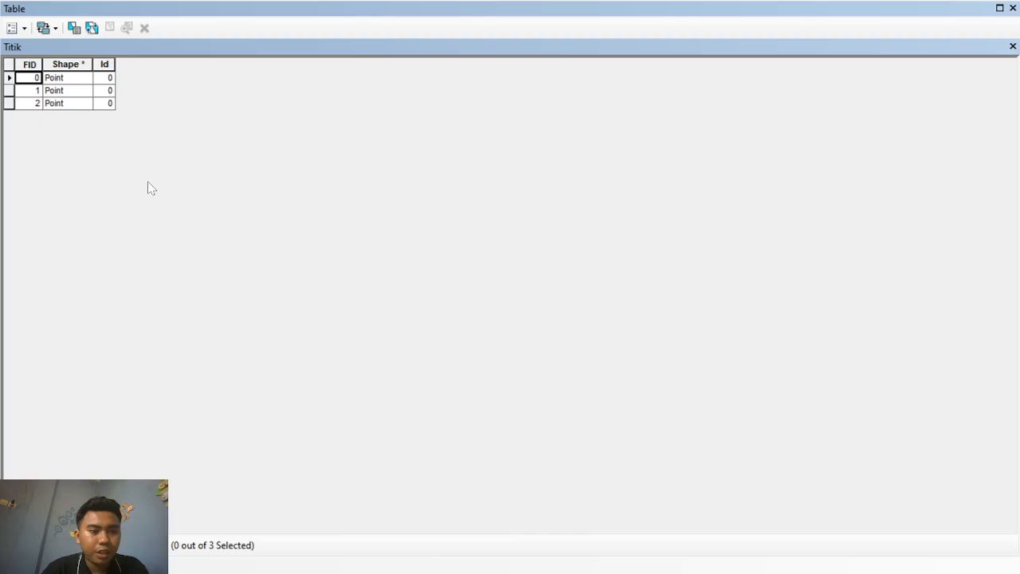
click(23, 29)
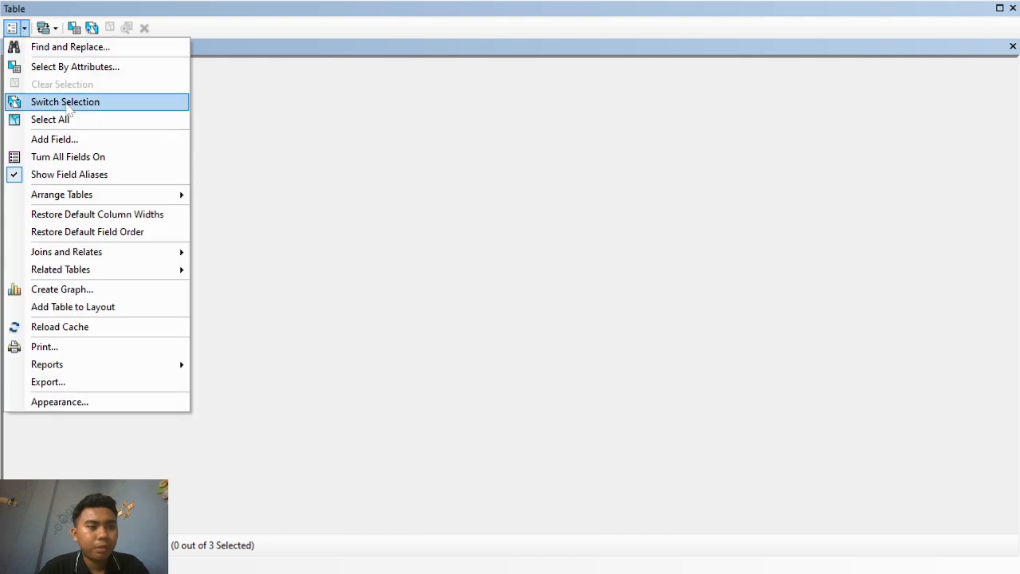
click(67, 139)
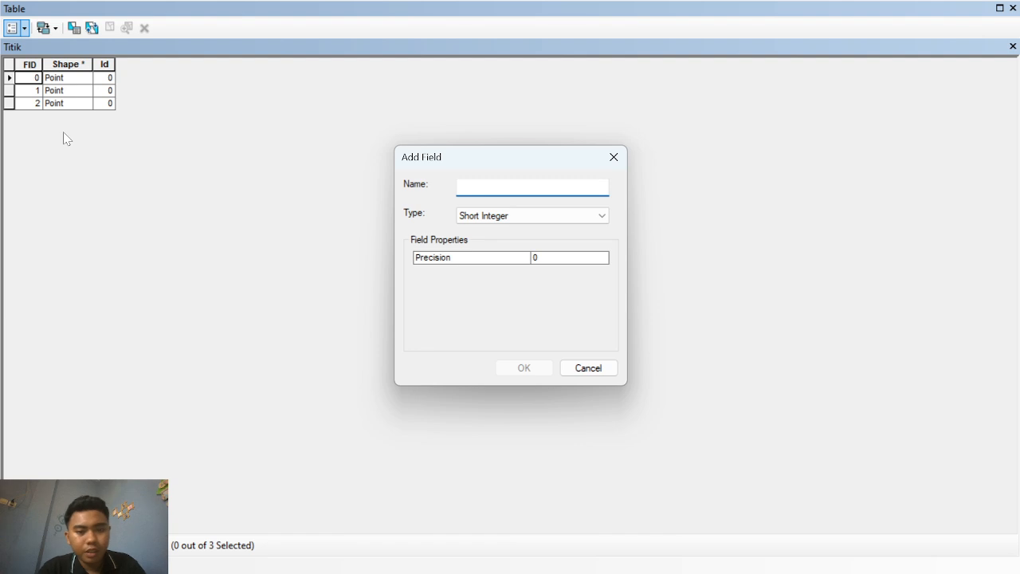
text(Nama)
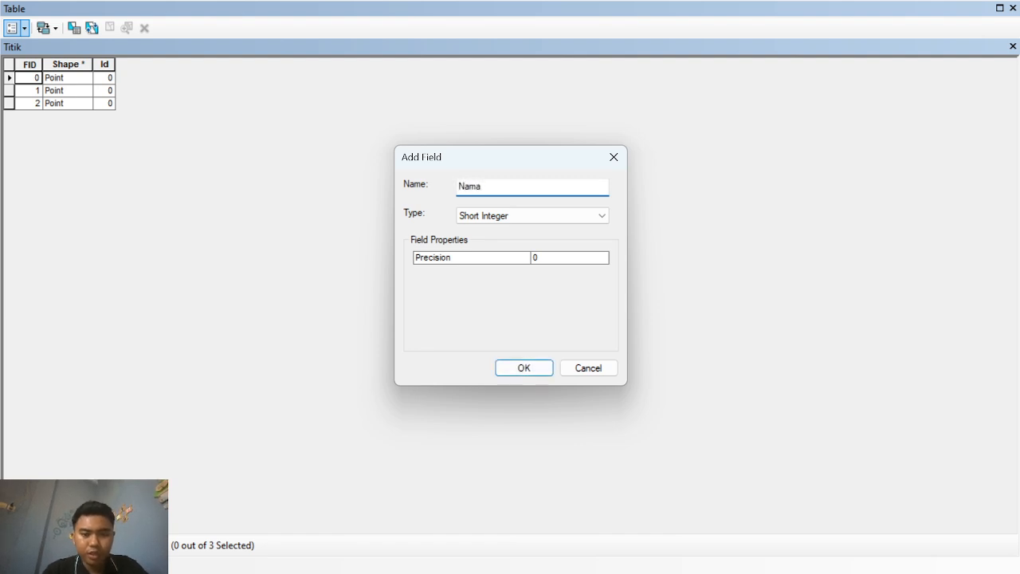
click(531, 216)
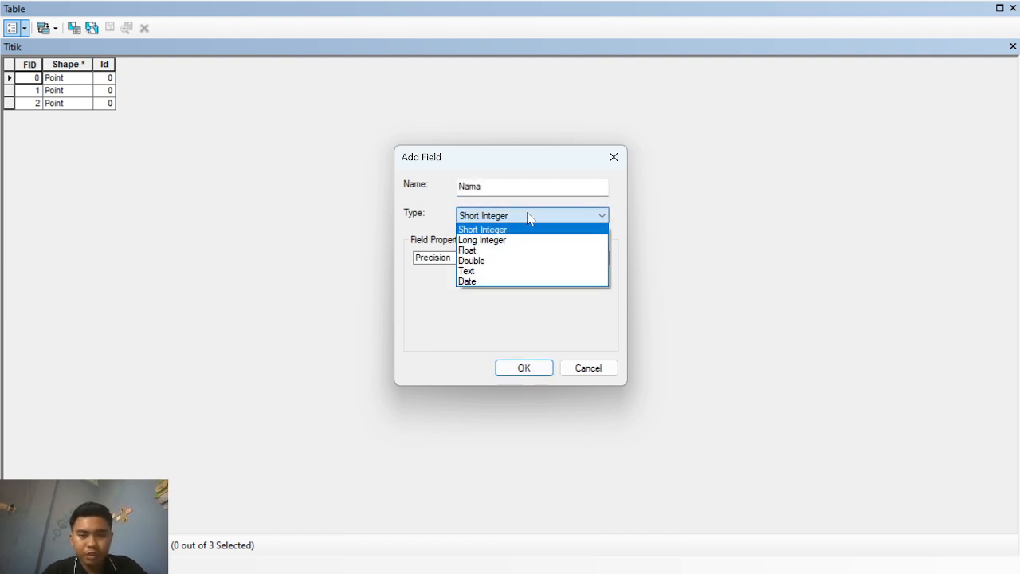
click(481, 271)
click(529, 369)
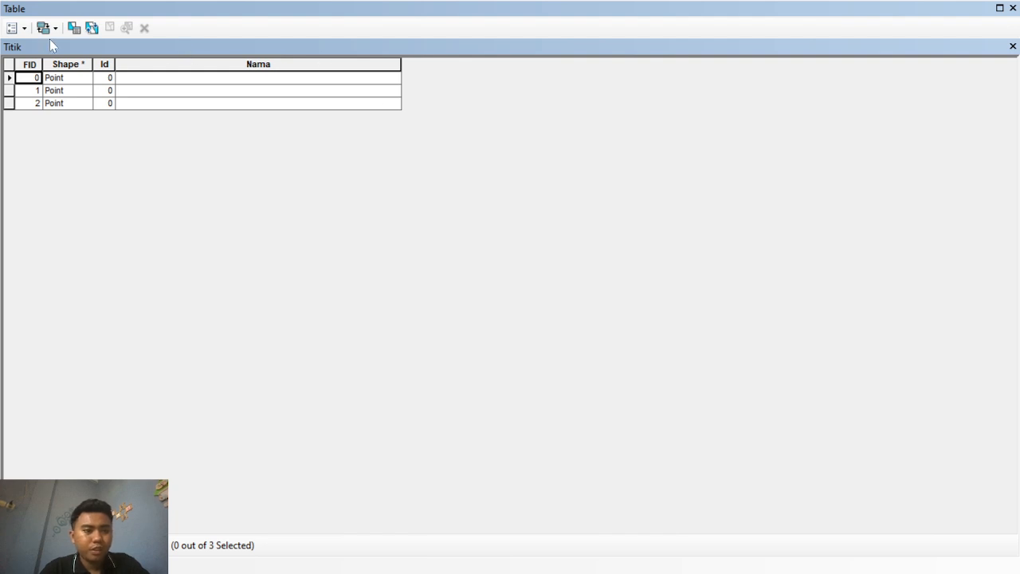
- Add a field named X with the Double type to the Titik attribute table
click(14, 27)
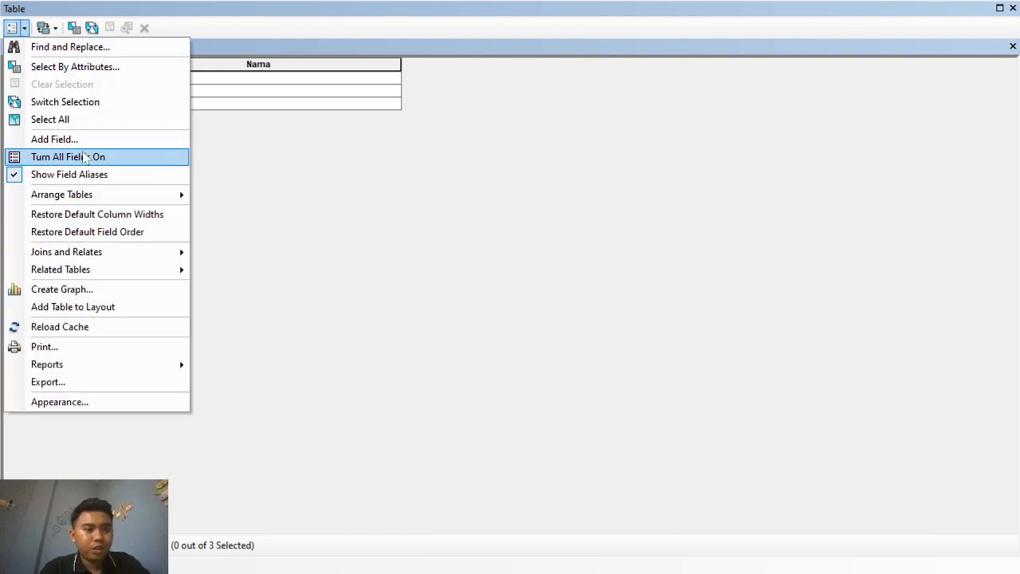
click(54, 139)
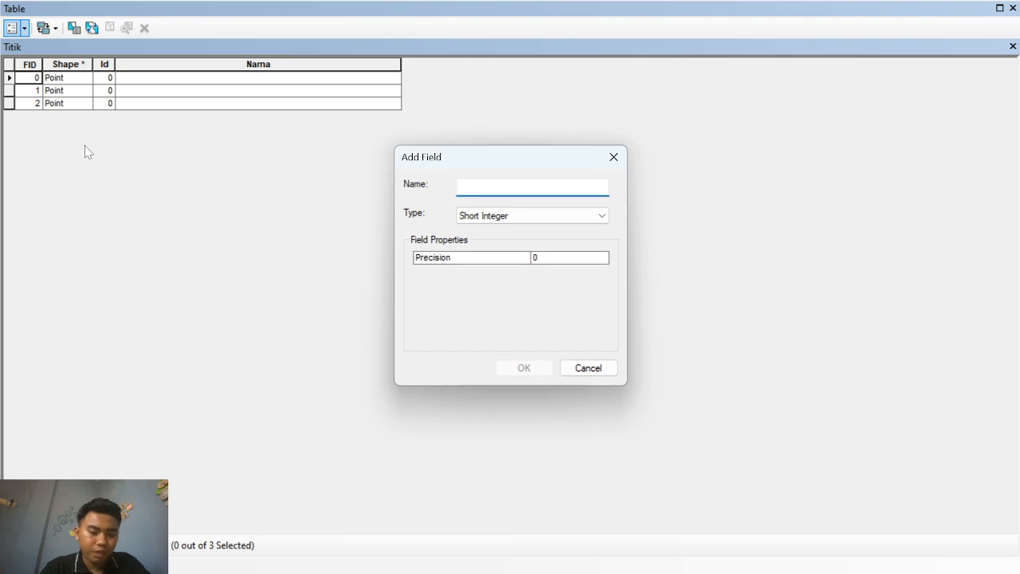
text(X)
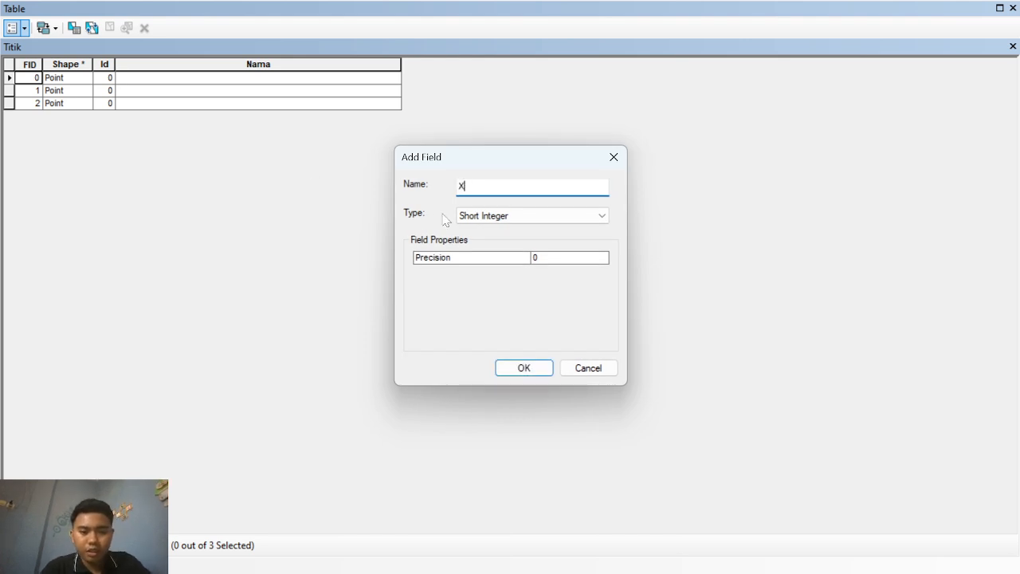
click(468, 217)
click(482, 260)
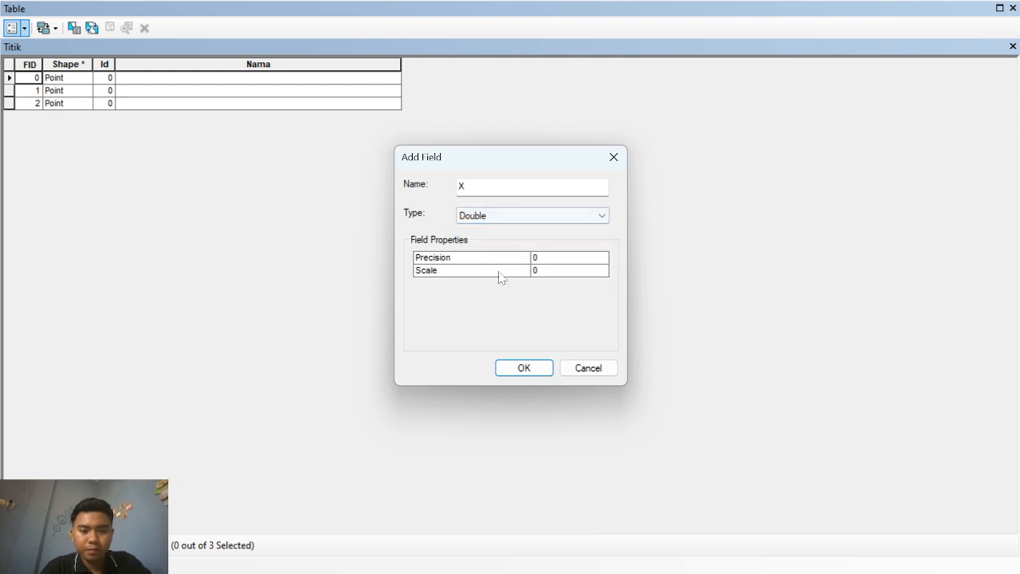
click(528, 371)
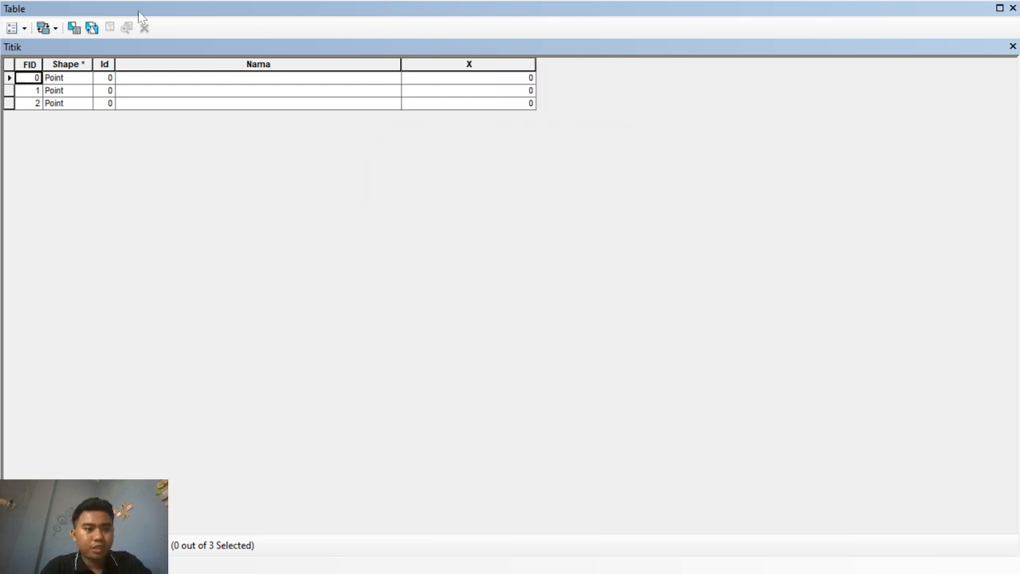
- Add a field named Y with the Double type to the Titik attribute table
click(14, 27)
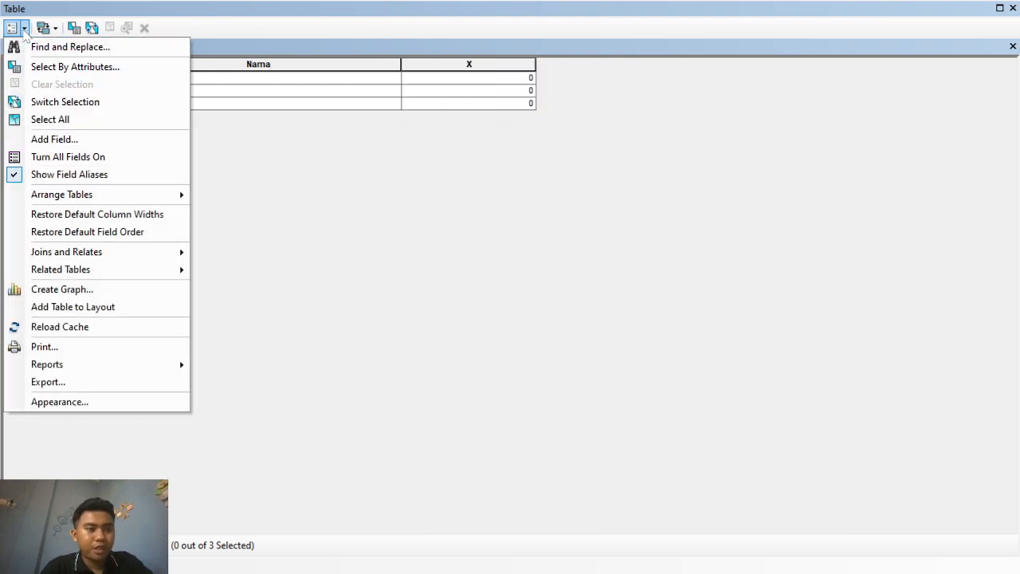
click(54, 139)
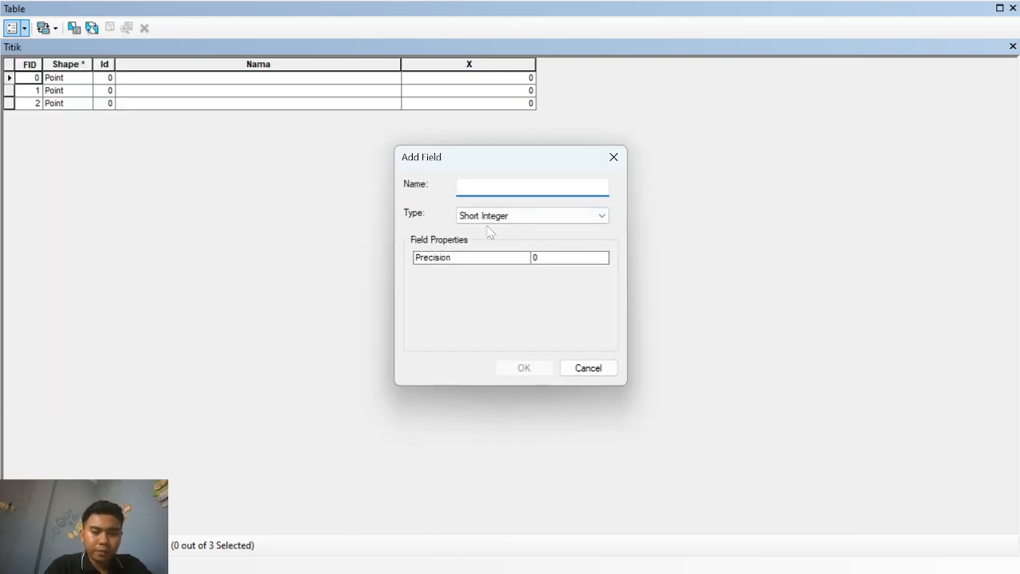
text(Y)
click(571, 216)
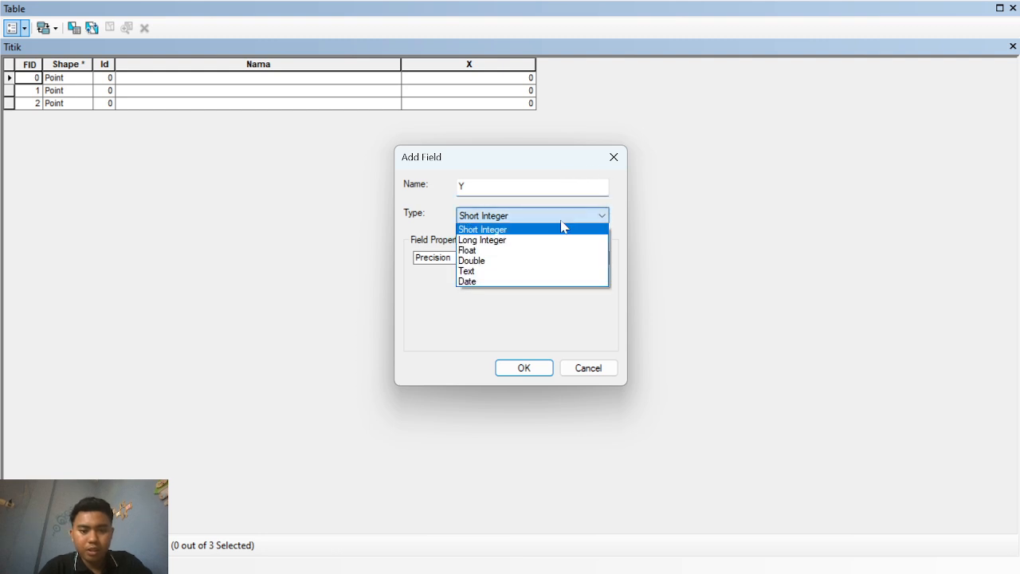
click(494, 261)
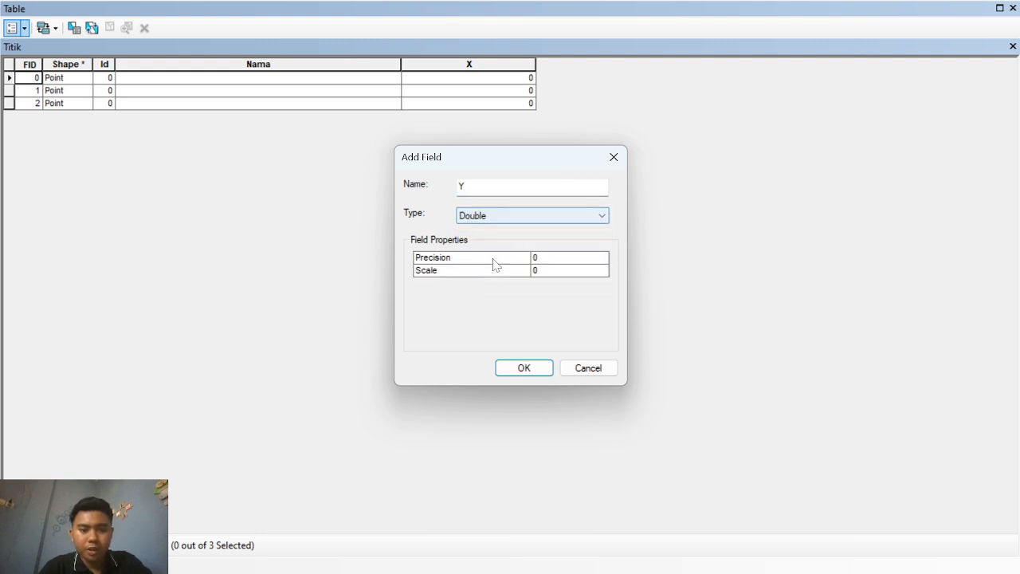
click(520, 369)
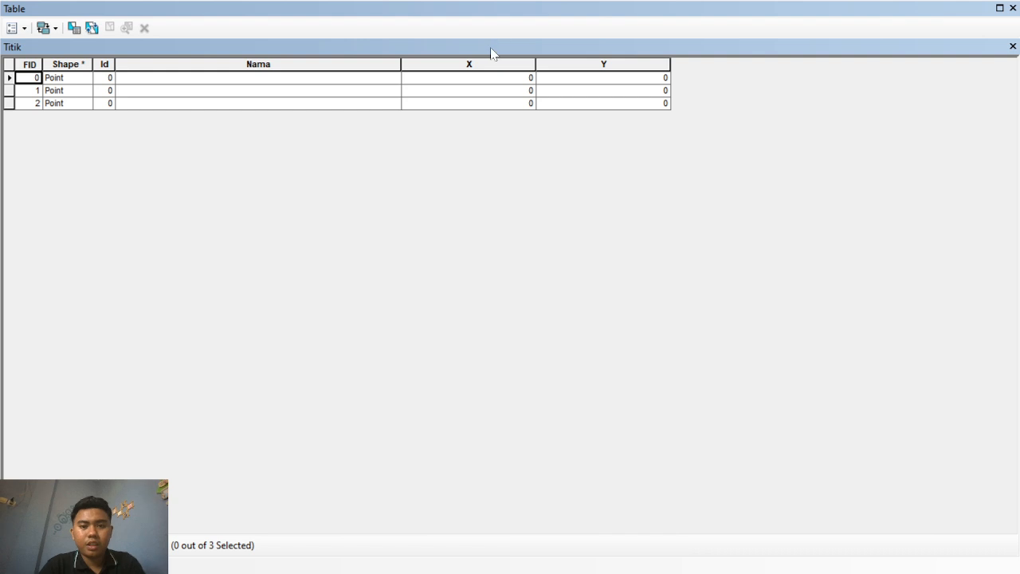
- Calculate the geometry of the X field as the X Coordinate of Point in Meters
right_click(467, 64)
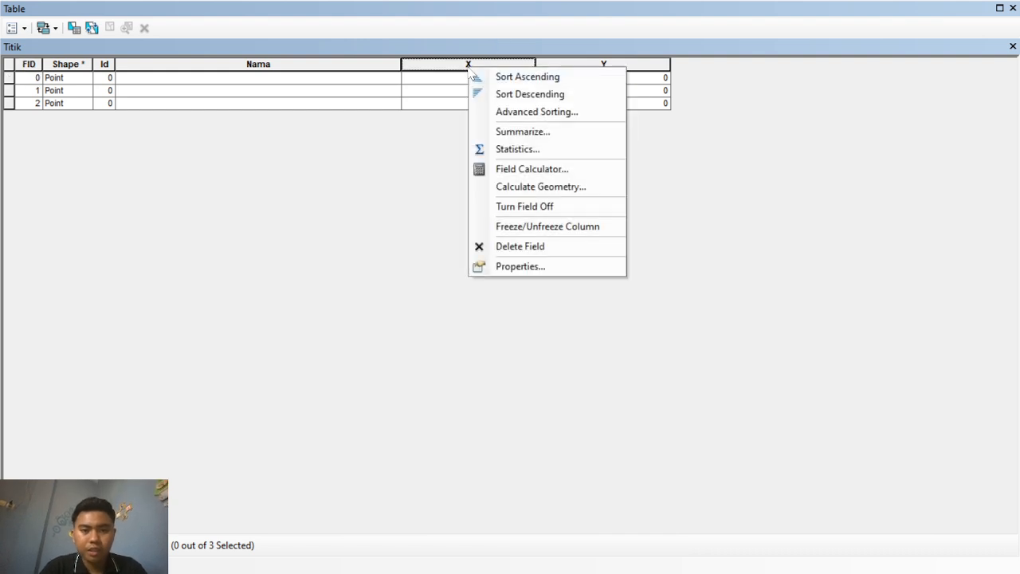
click(527, 187)
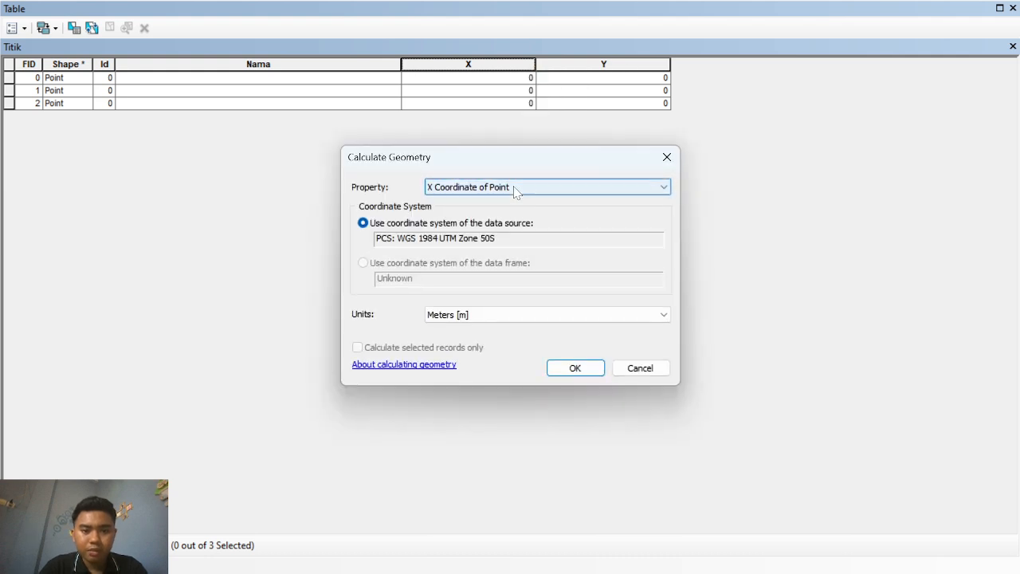
click(515, 189)
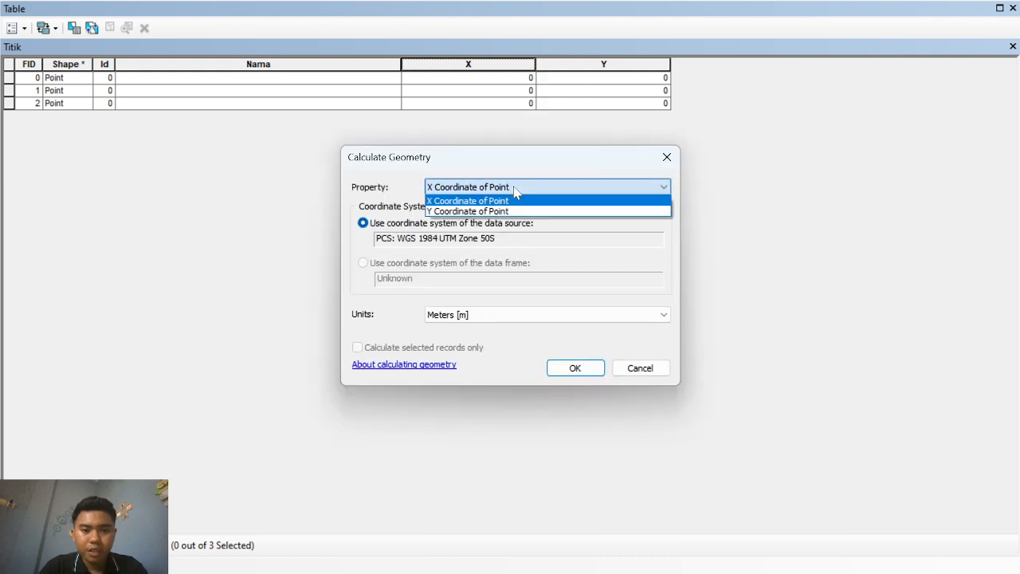
click(478, 201)
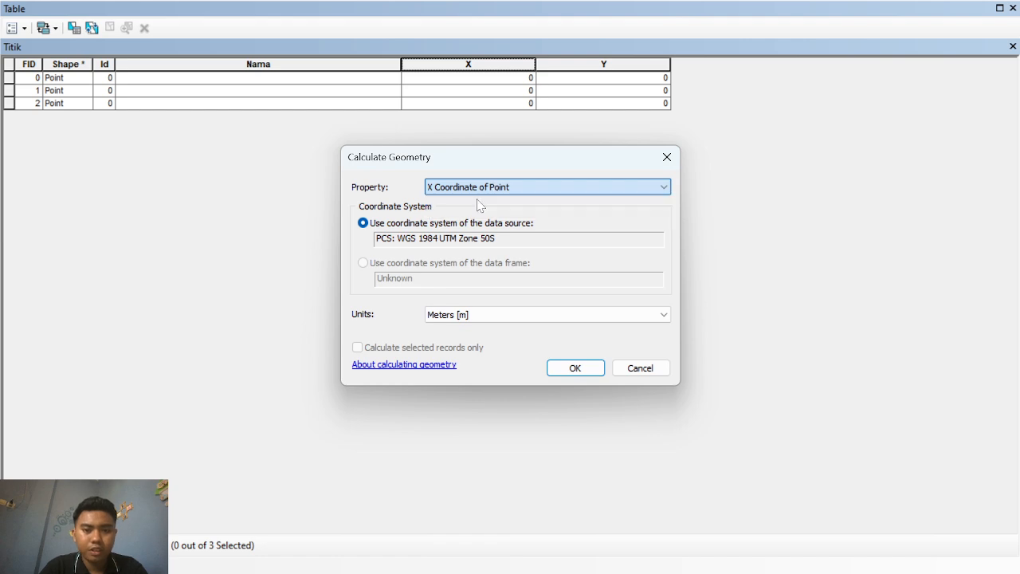
click(547, 316)
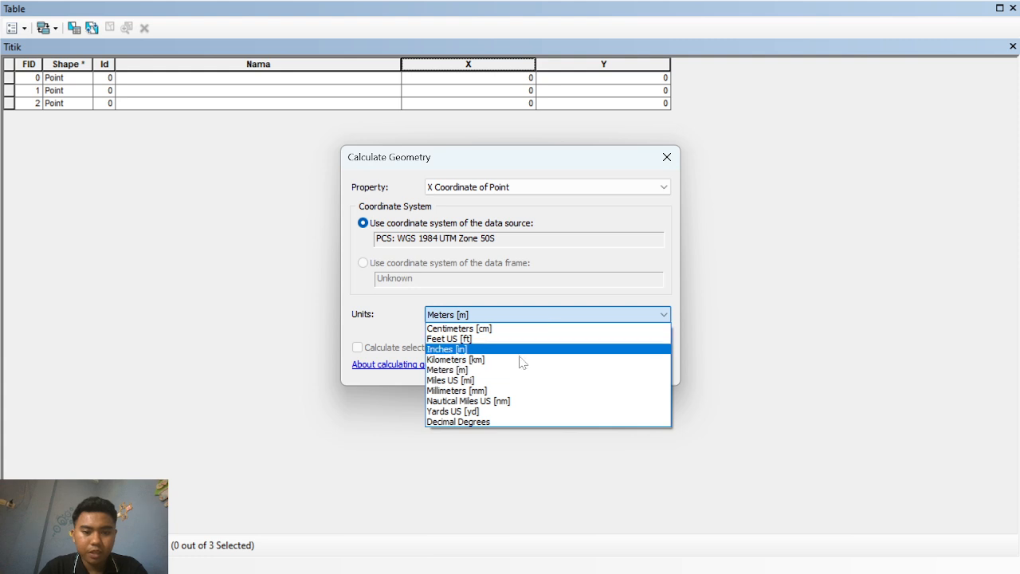
click(488, 371)
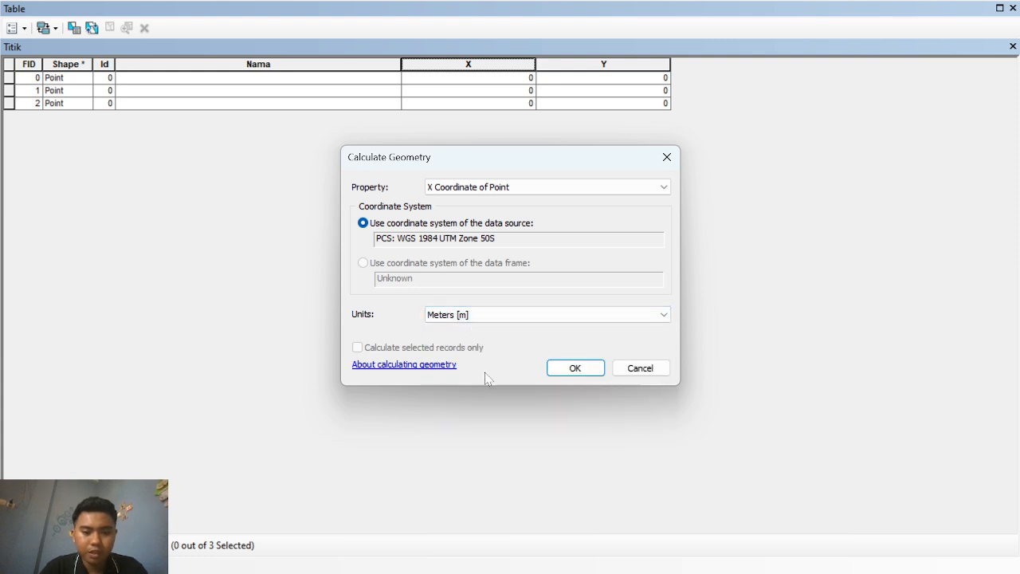
click(582, 370)
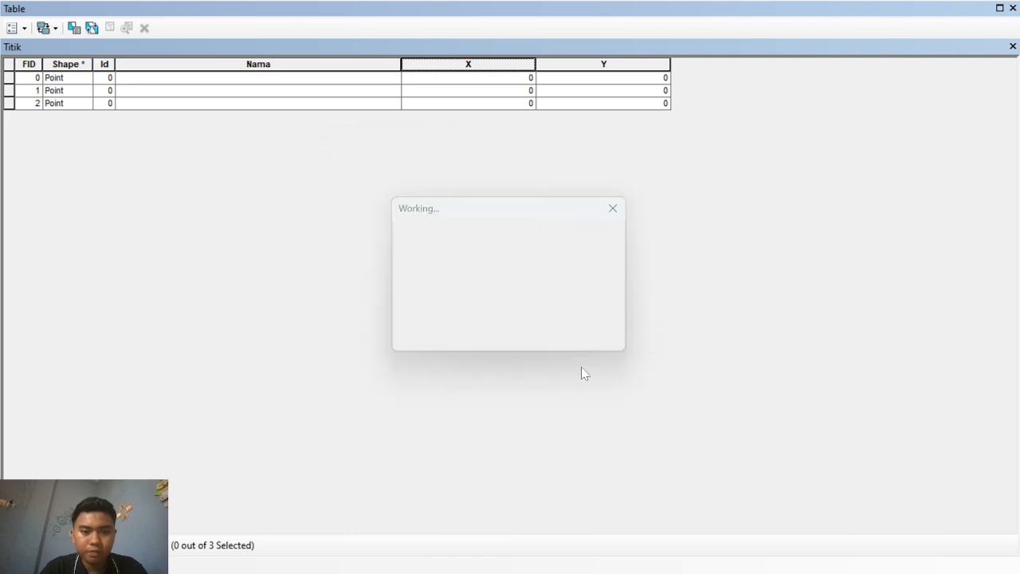
- Calculate the geometry of the Y field as the Y Coordinate of Point in Meters
right_click(616, 63)
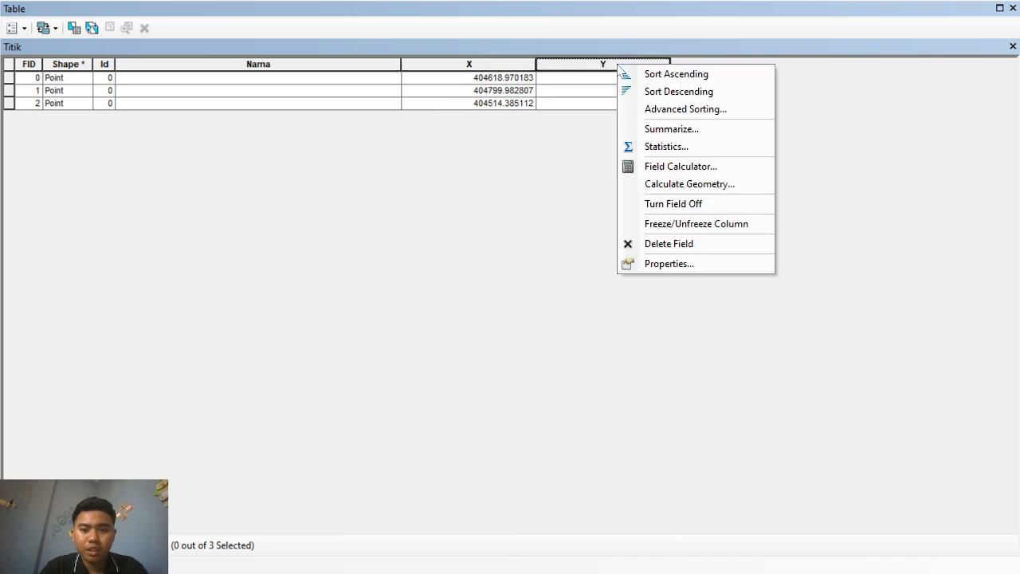
click(661, 187)
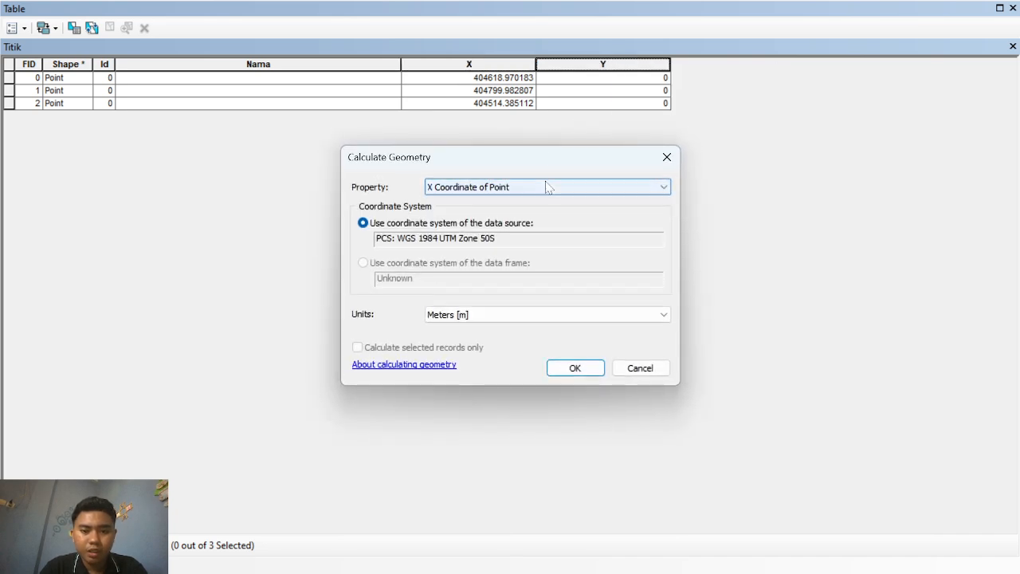
click(547, 187)
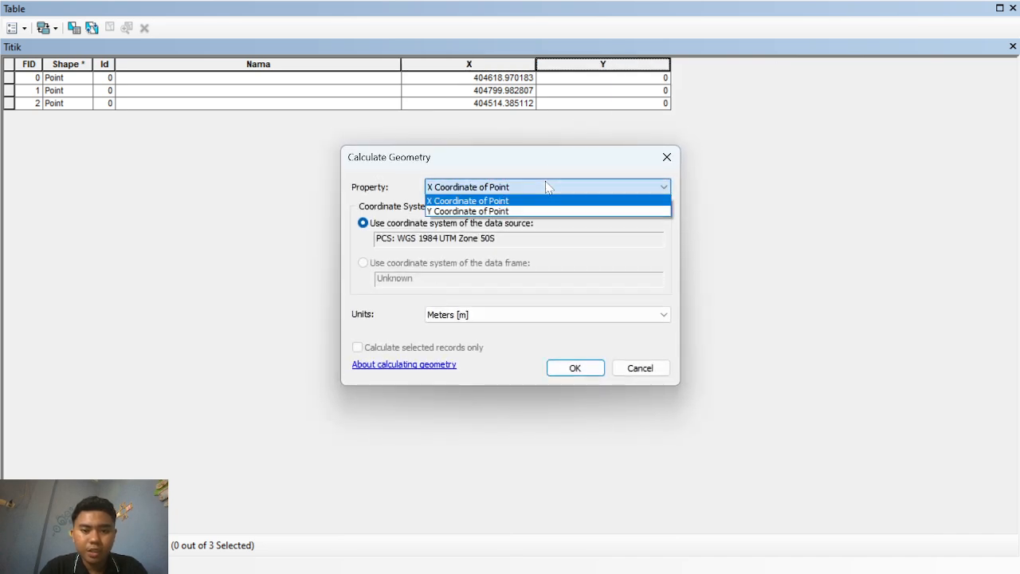
click(500, 212)
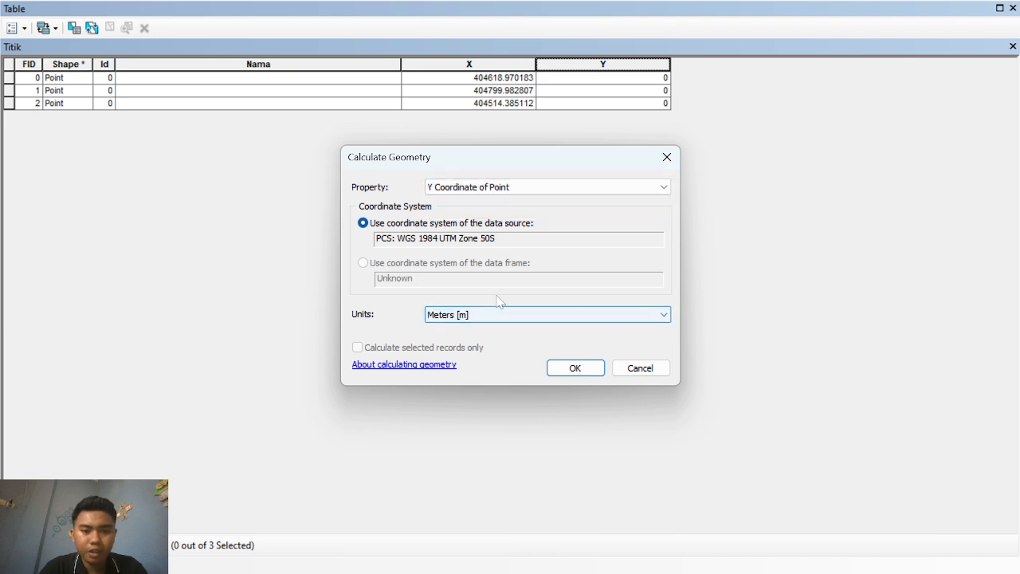
click(513, 317)
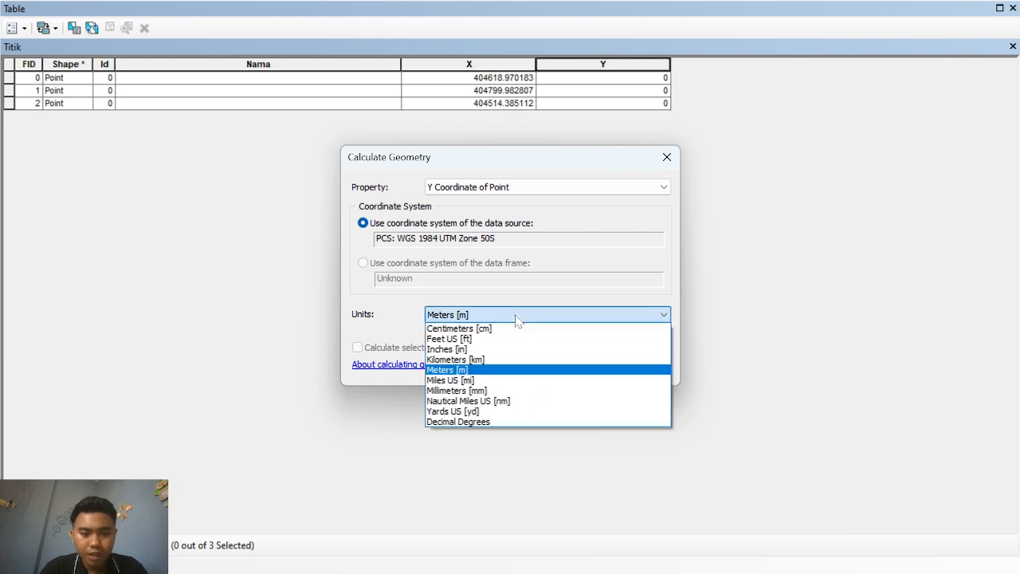
click(479, 370)
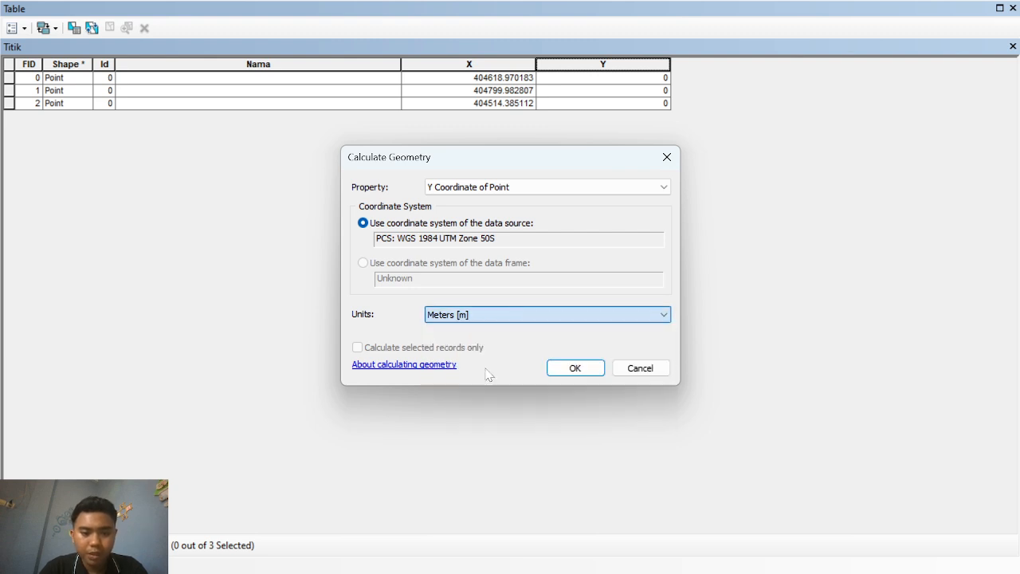
click(575, 372)
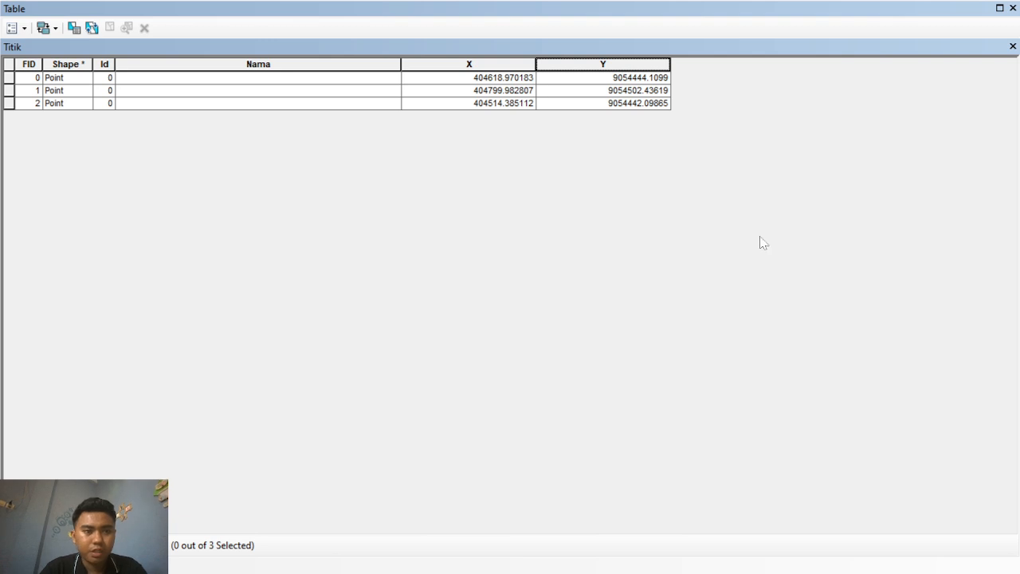
- Close the attribute table and start an edit session on the Titik layer, continuing past the spatial reference warning
click(1014, 46)
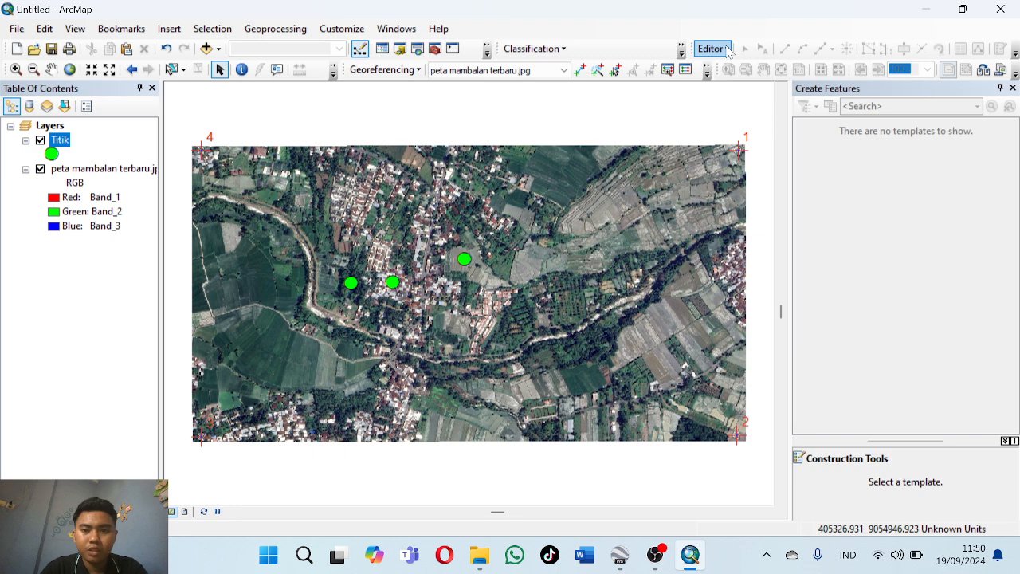
click(727, 50)
click(726, 50)
click(724, 51)
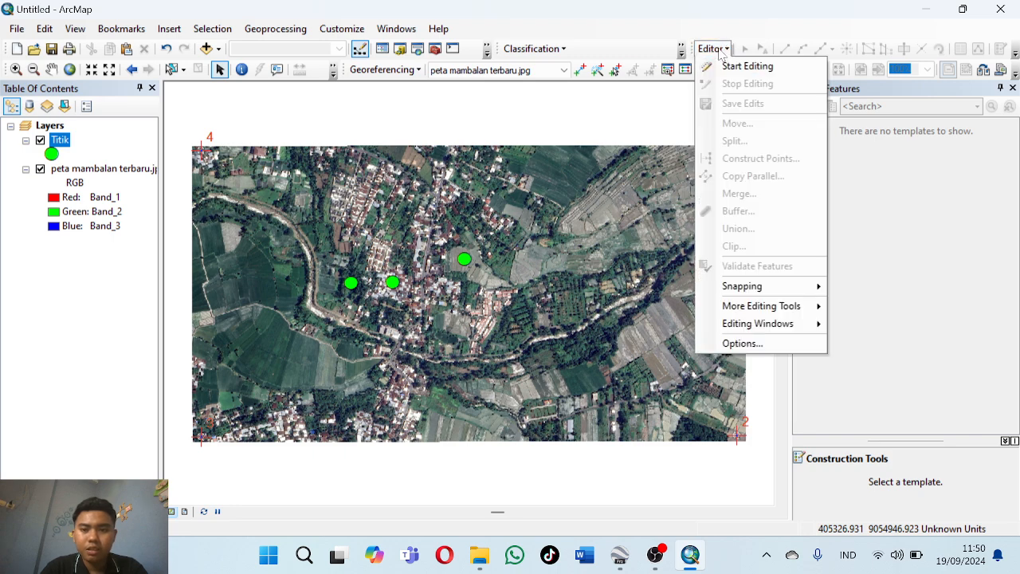
click(722, 52)
click(722, 52)
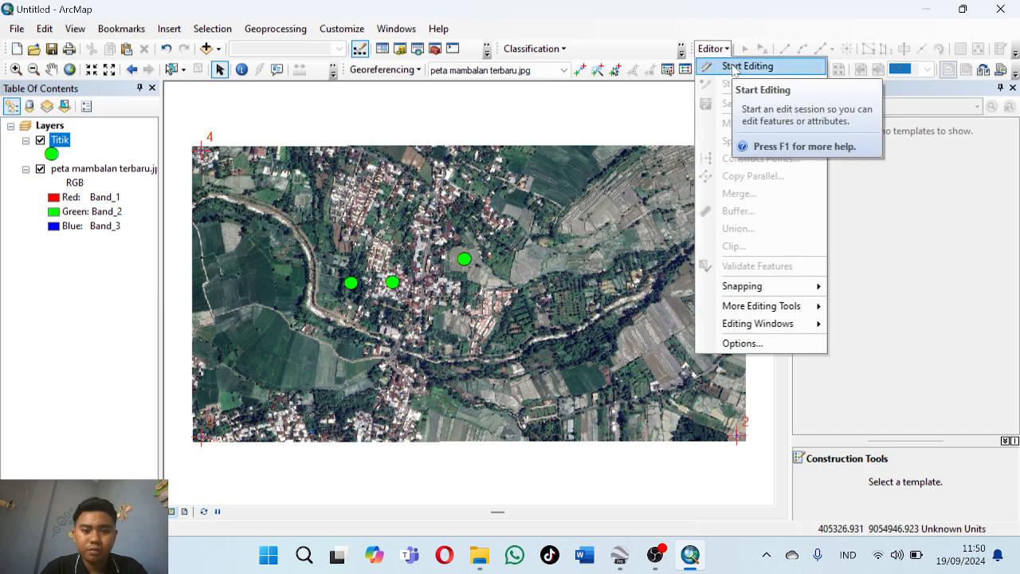
click(734, 68)
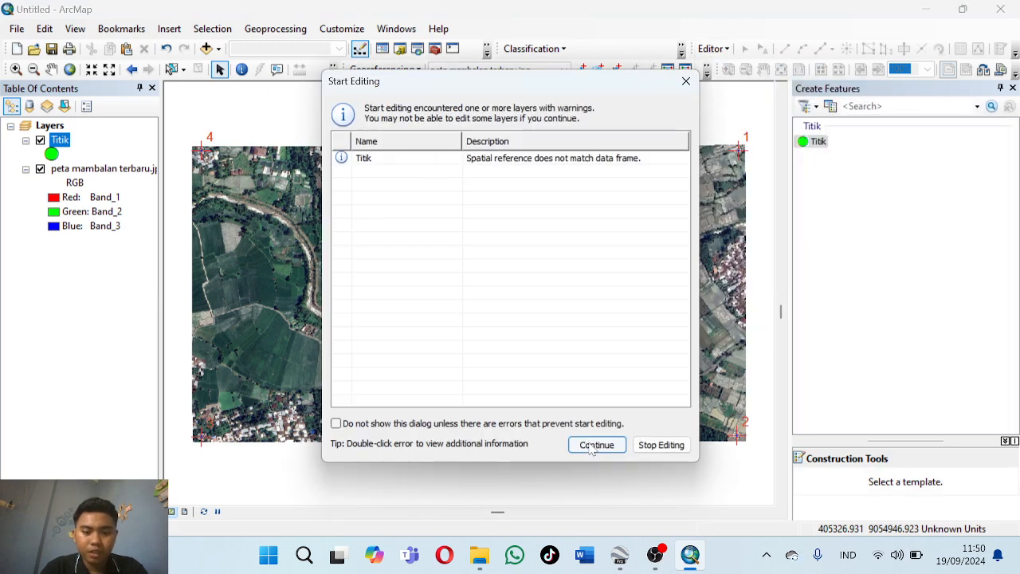
click(594, 446)
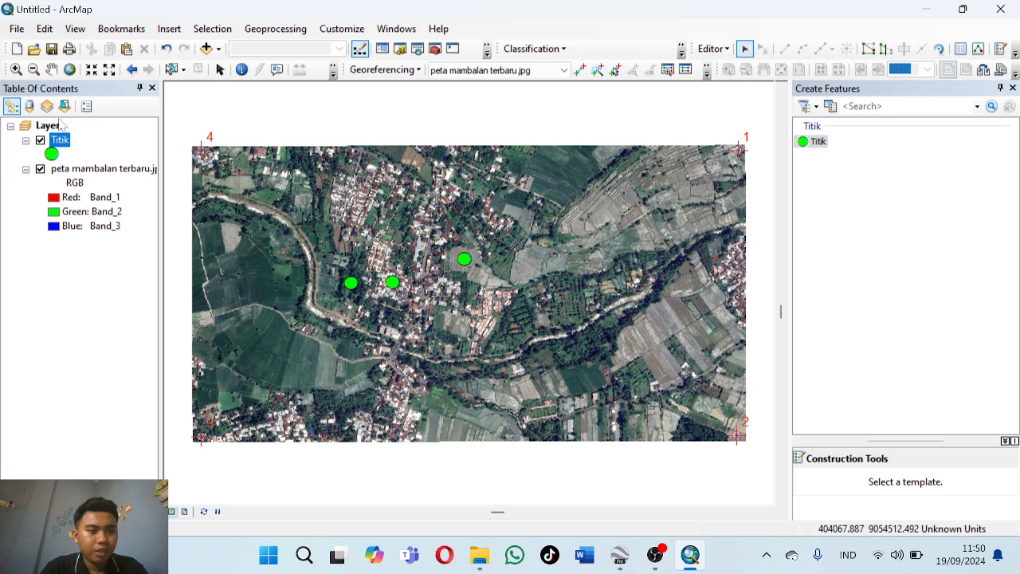
- Fill the Nama field of the Titik attribute table with Perumahan, Sawah and Kebun for FID 0, 1 and 2, then close the table
right_click(63, 143)
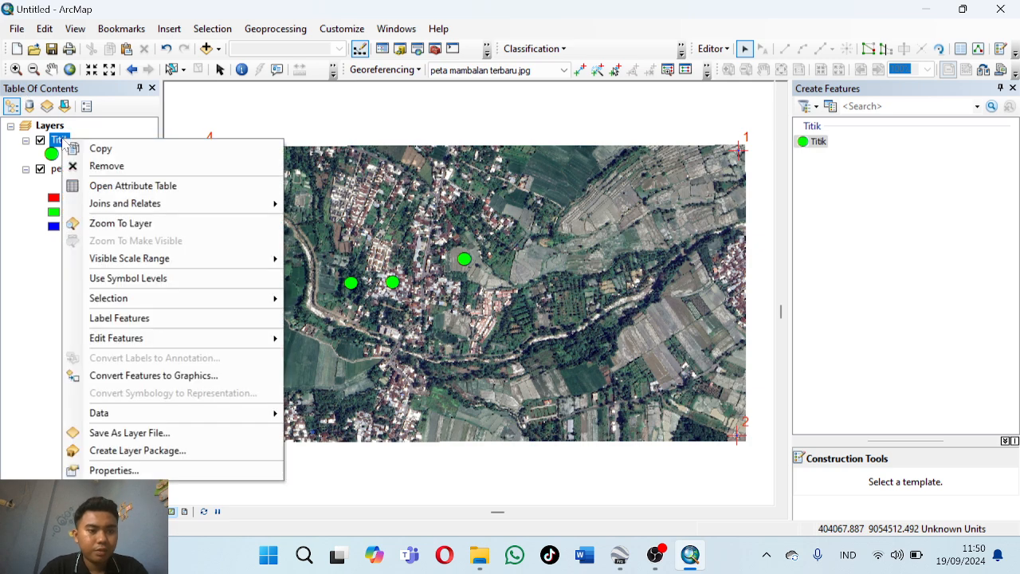
click(121, 186)
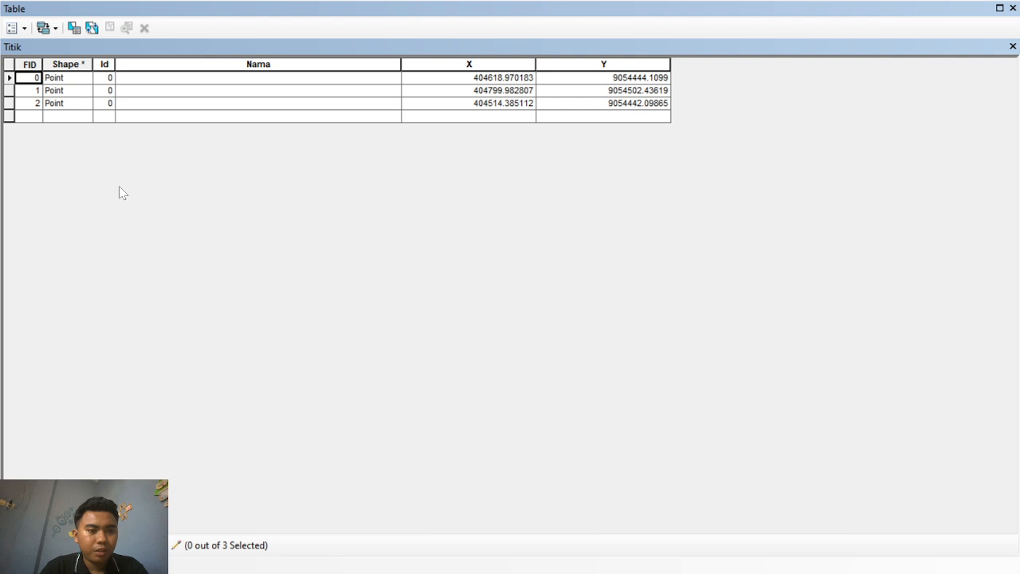
click(224, 84)
click(224, 83)
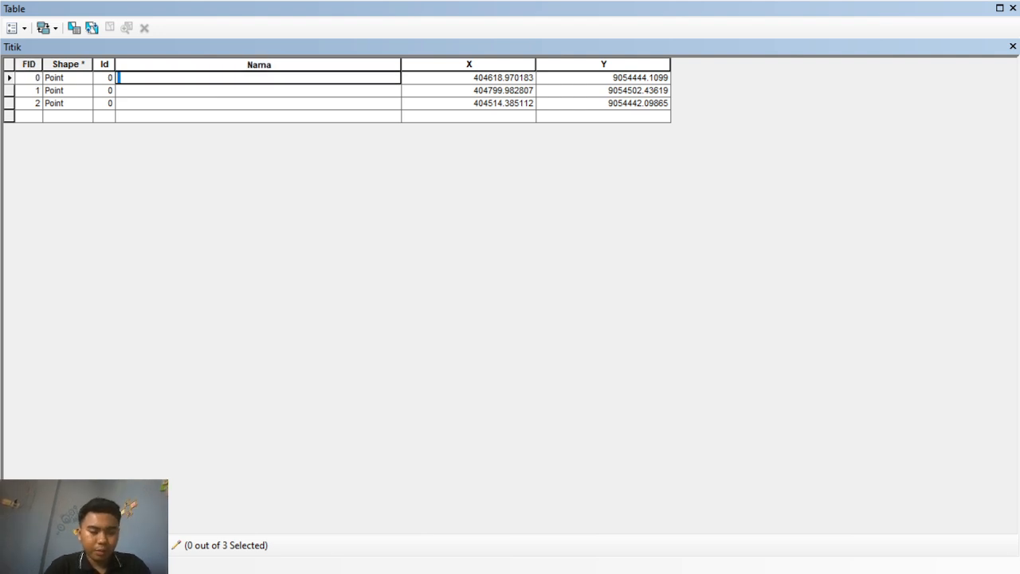
text(Perumahan)
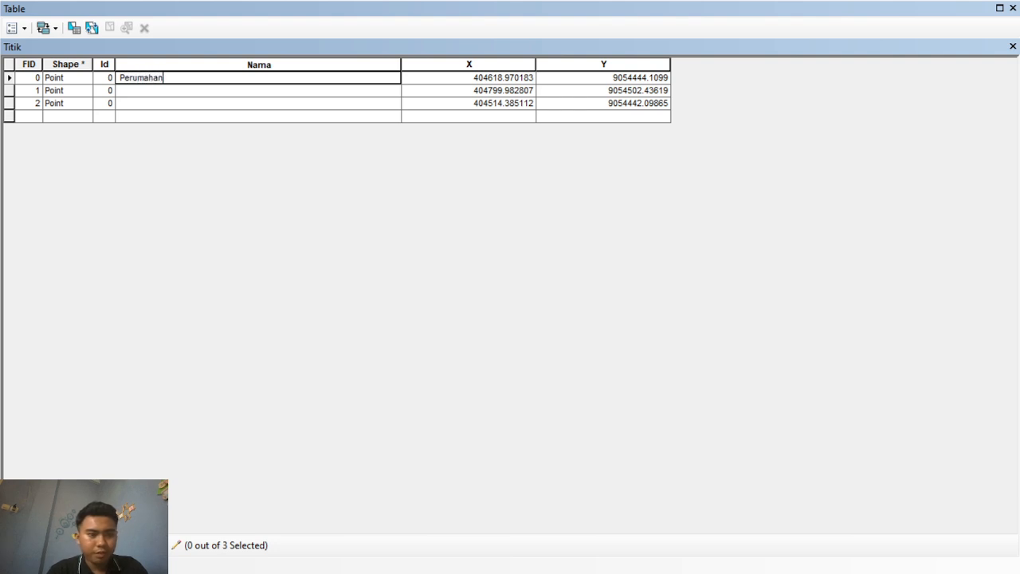
click(224, 94)
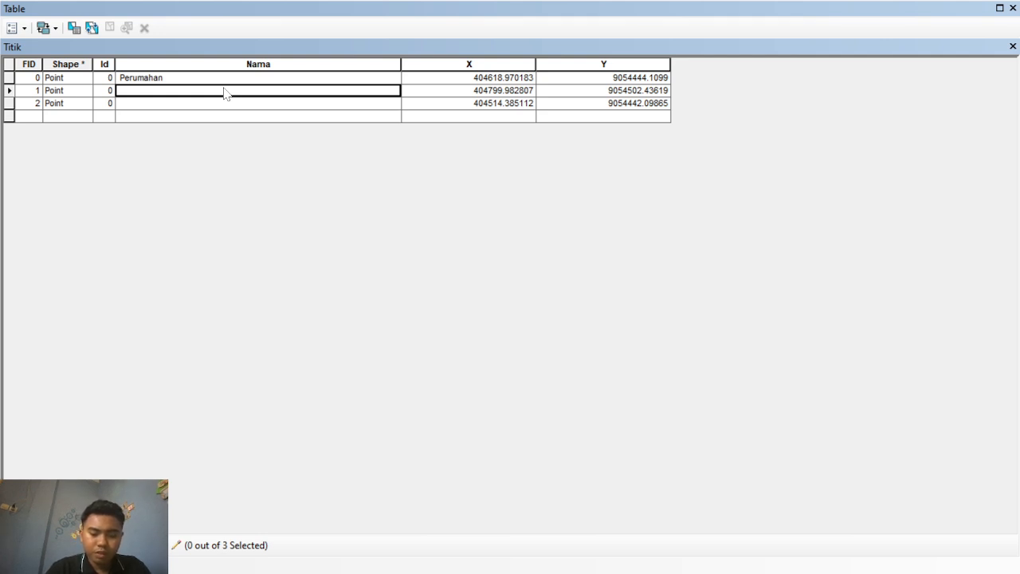
text(Sawah)
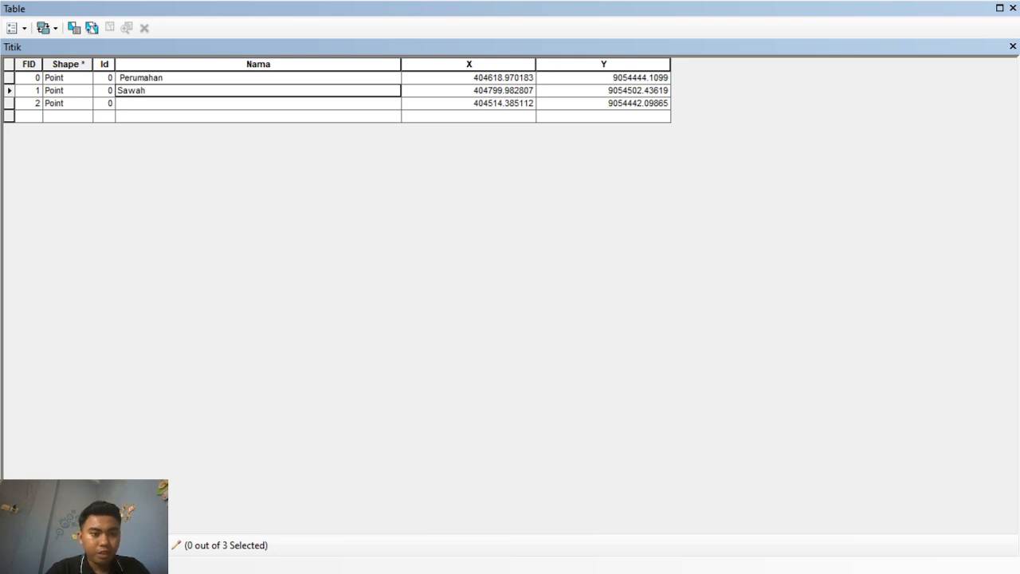
click(231, 104)
text(Kebun)
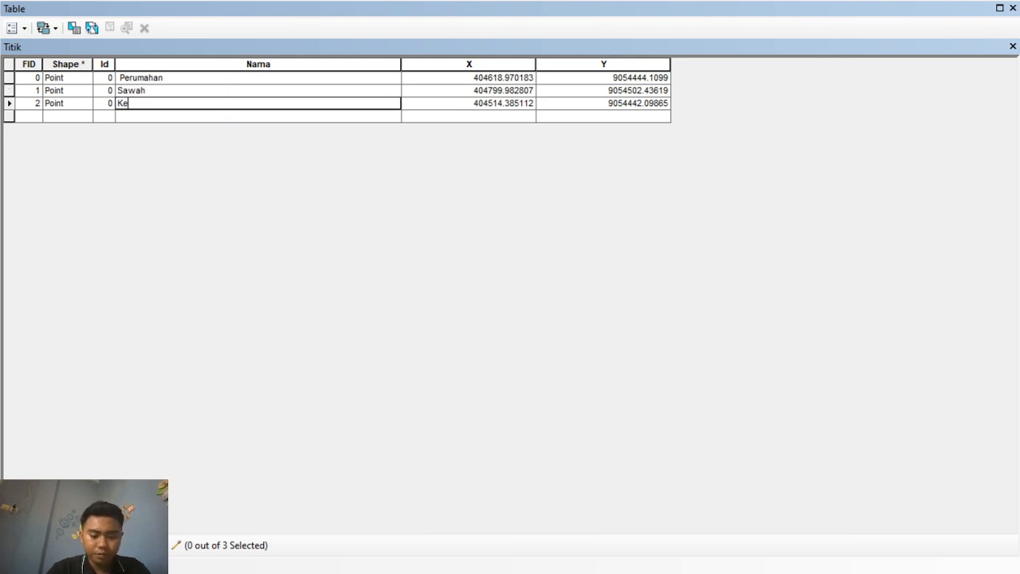
click(1012, 47)
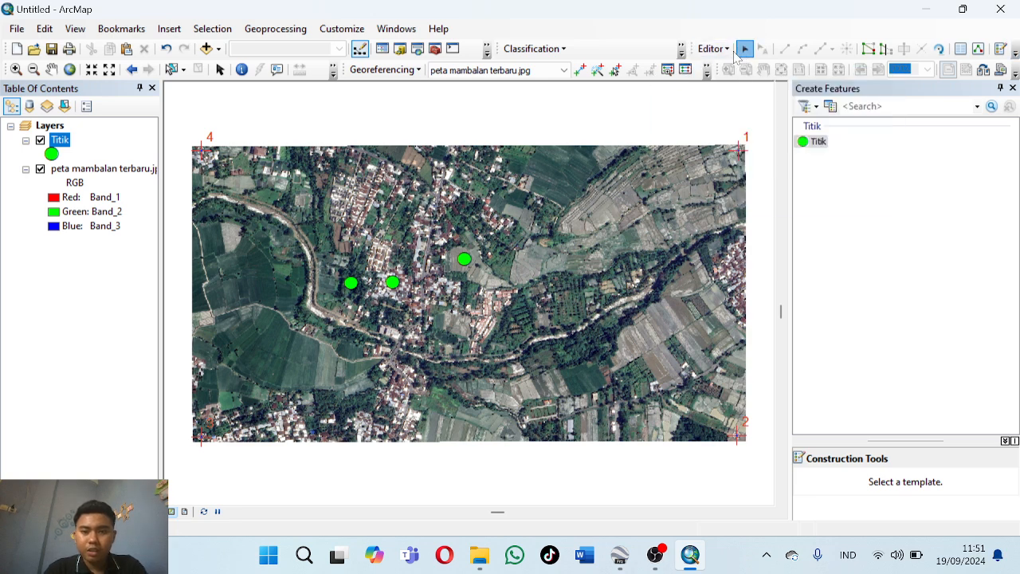
- Enable feature labels in the Titik layer properties and use Nama as the label field
right_click(68, 146)
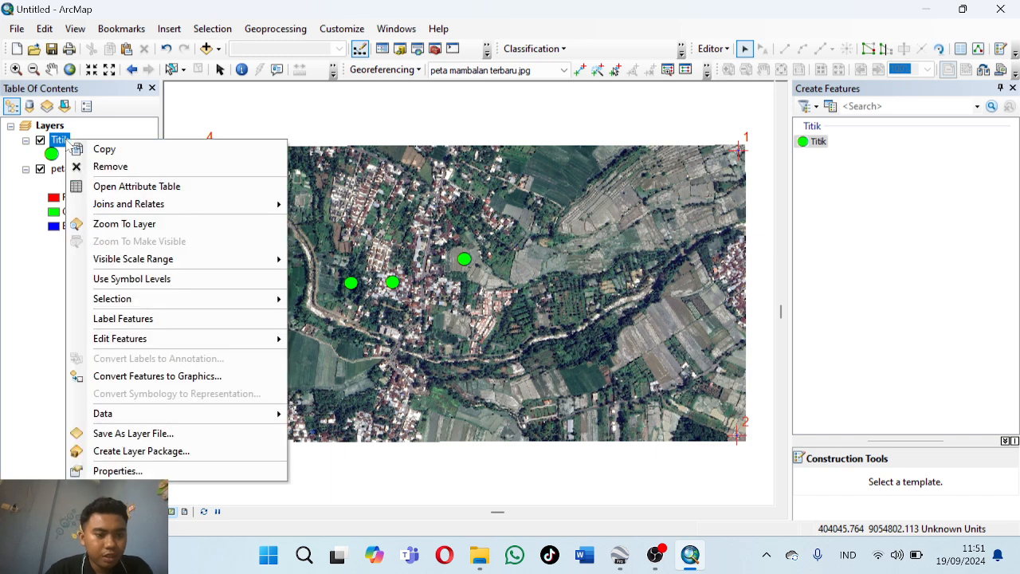
click(120, 469)
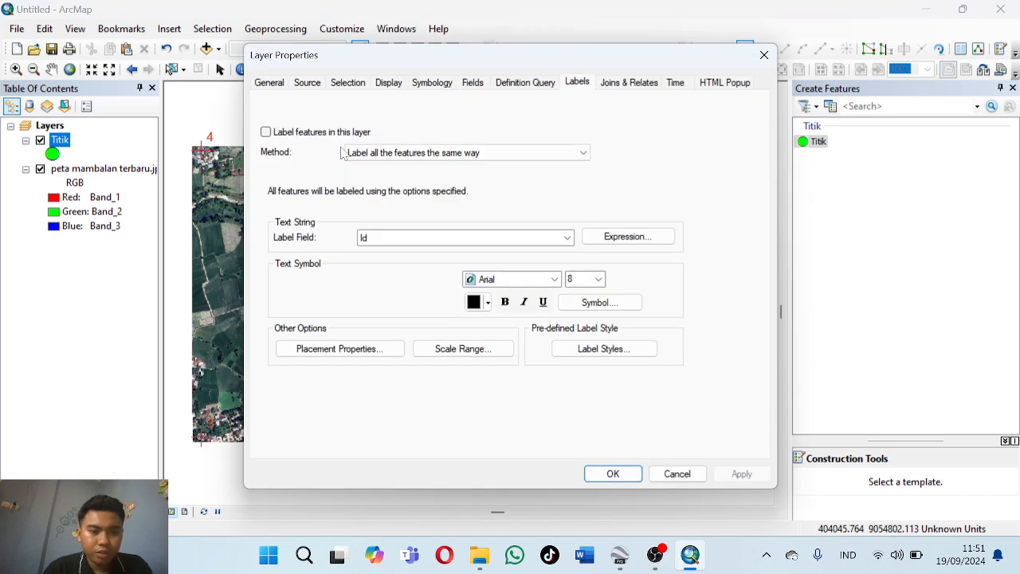
click(267, 132)
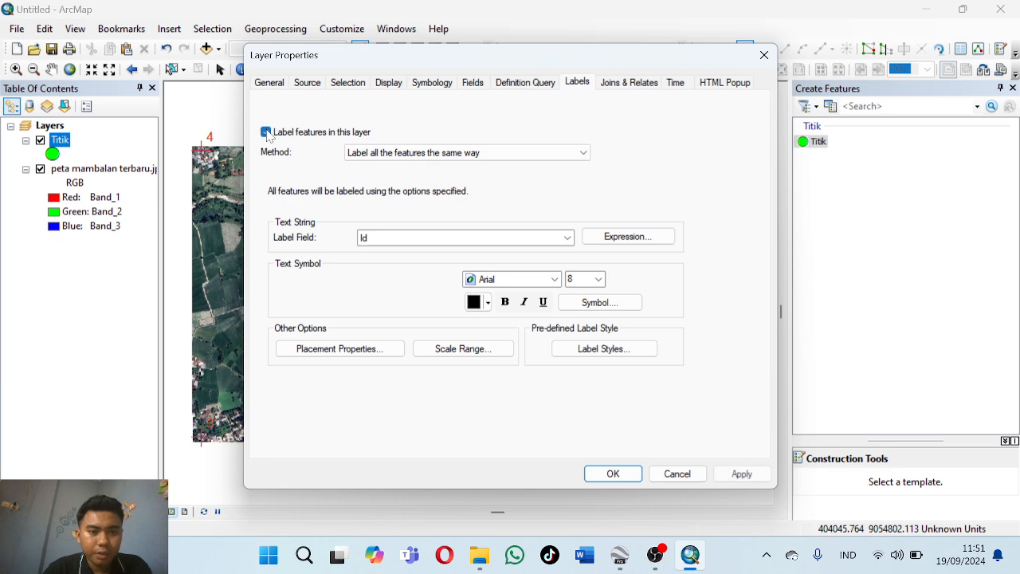
click(542, 241)
click(461, 273)
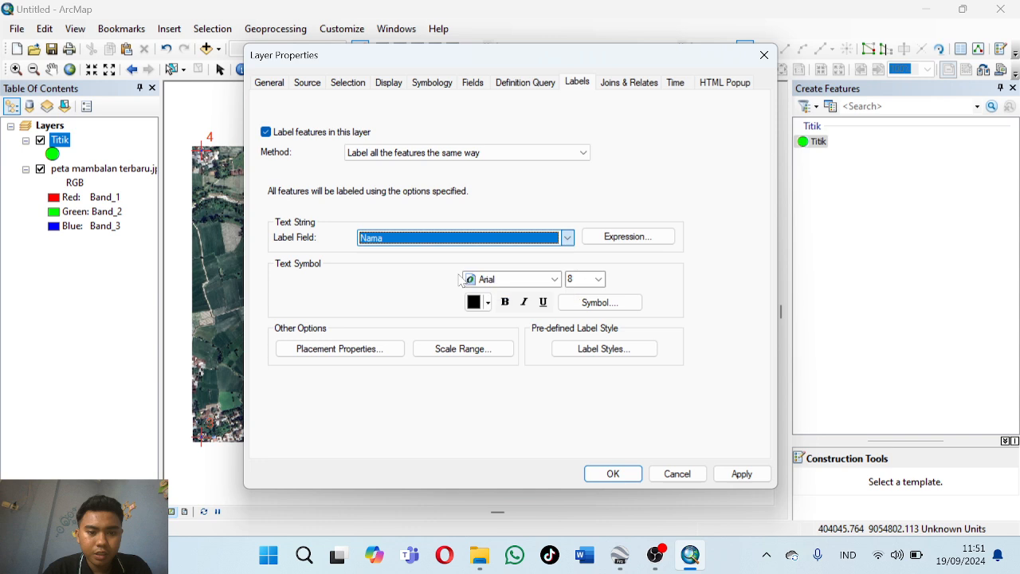
- Set the Titik label text to size 14 in Solar Yellow and apply the layer properties
click(599, 279)
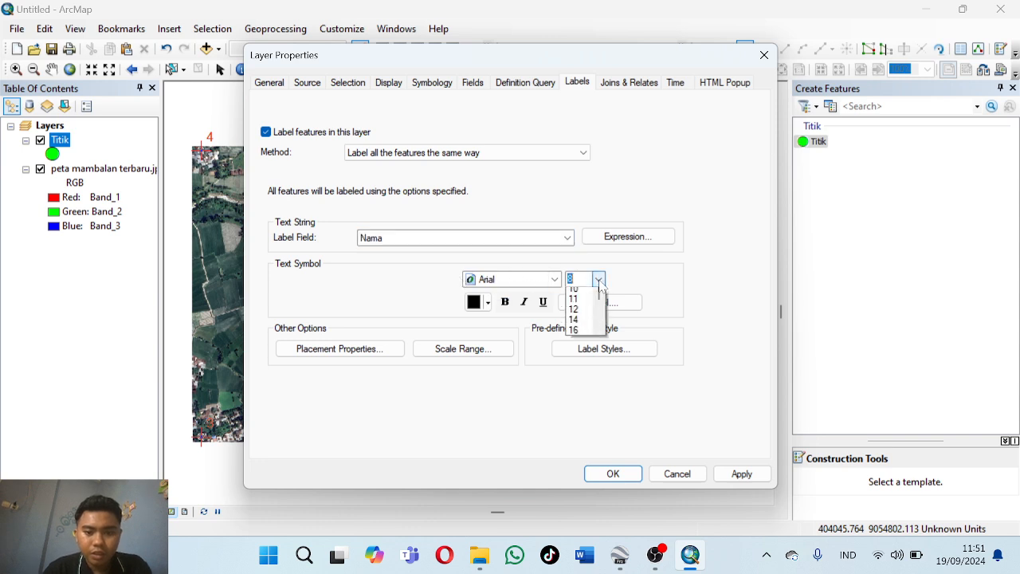
click(579, 346)
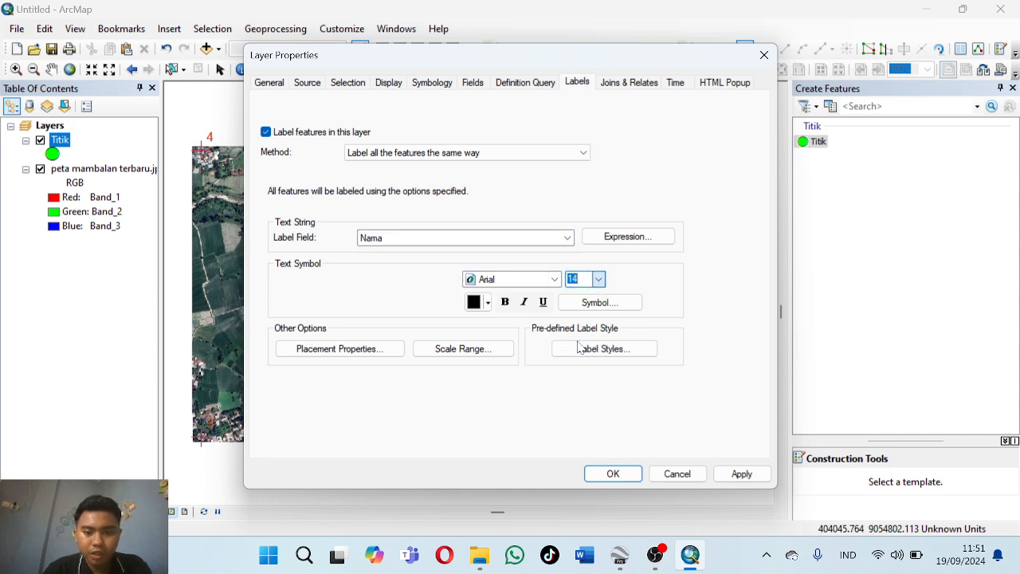
click(488, 307)
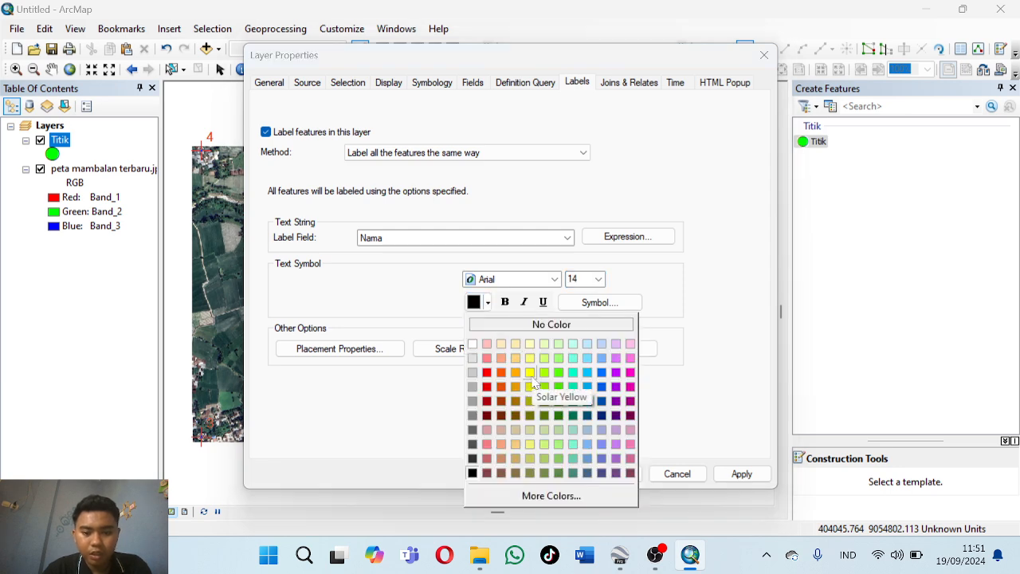
click(531, 374)
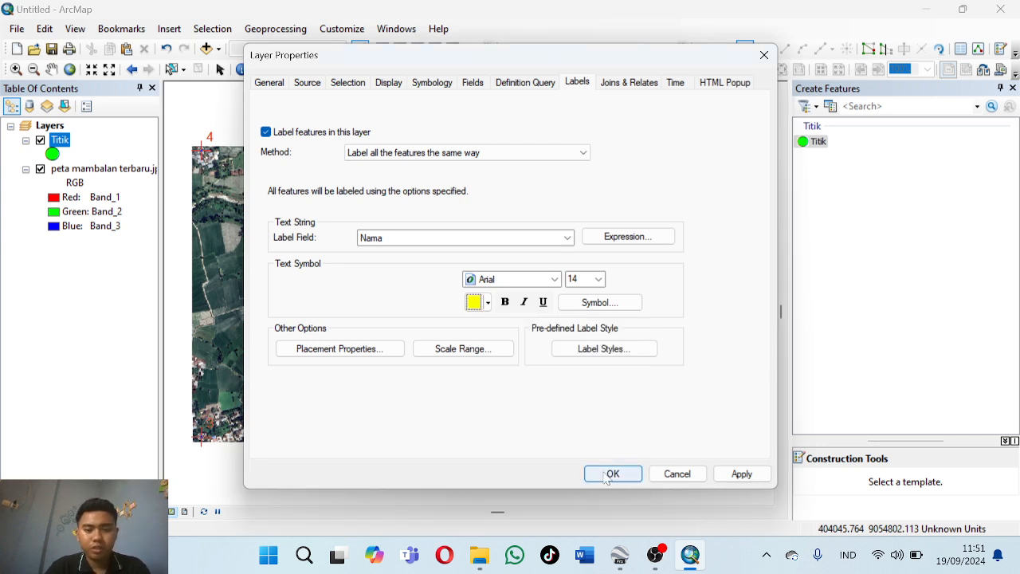
click(612, 473)
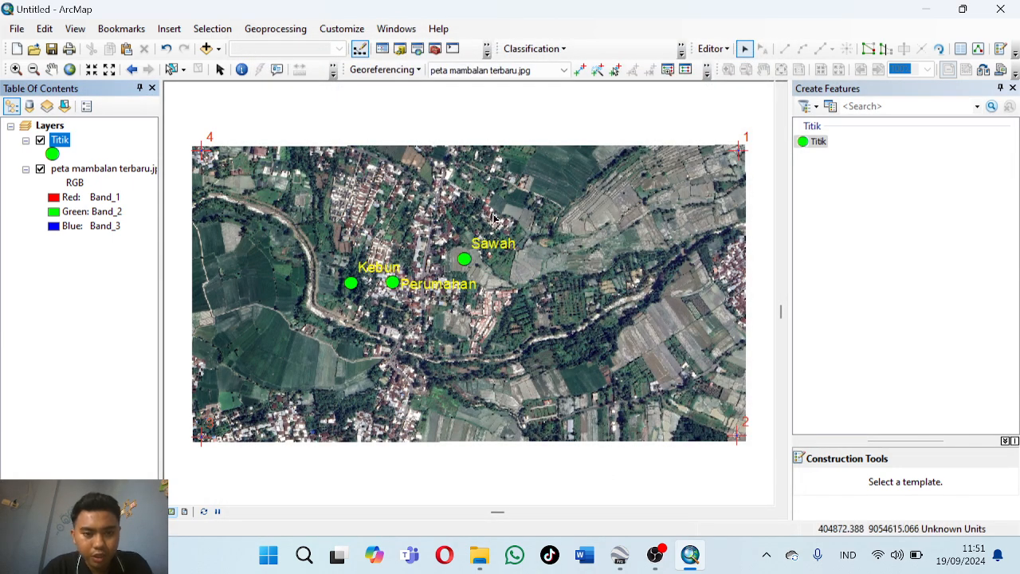
- Save the edits to the Titik layer and stop the edit session
click(721, 49)
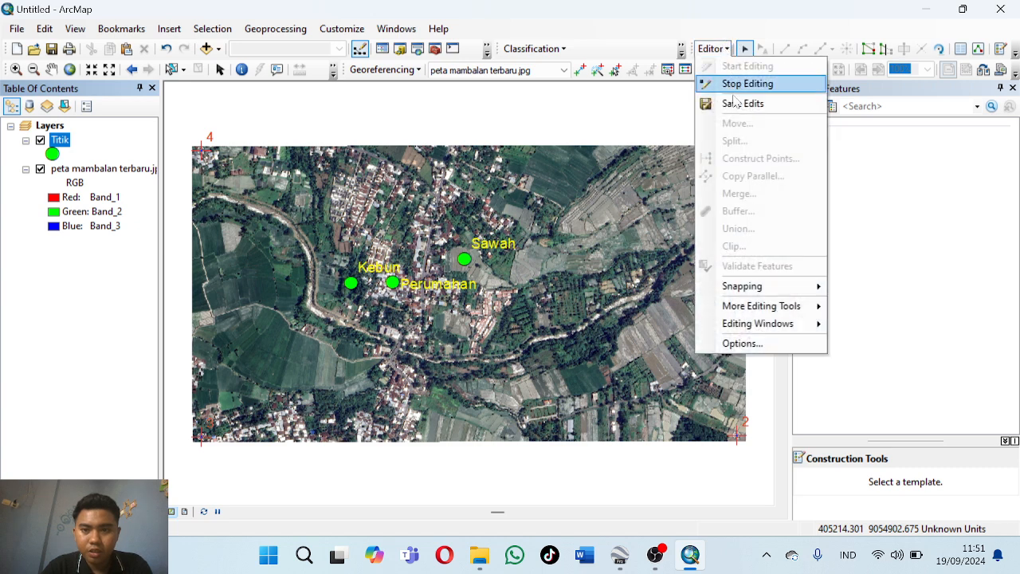
click(735, 104)
click(714, 48)
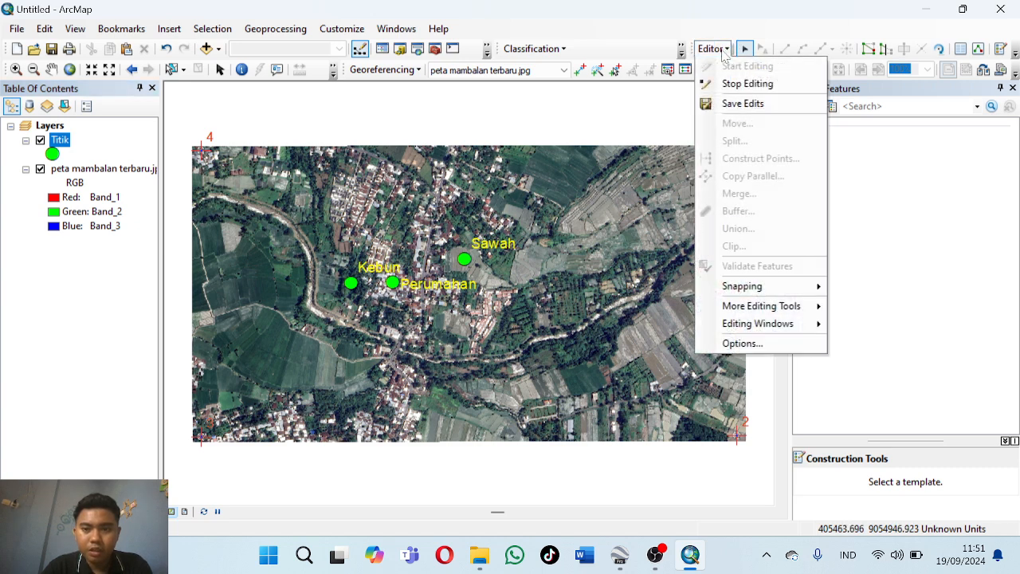
click(748, 84)
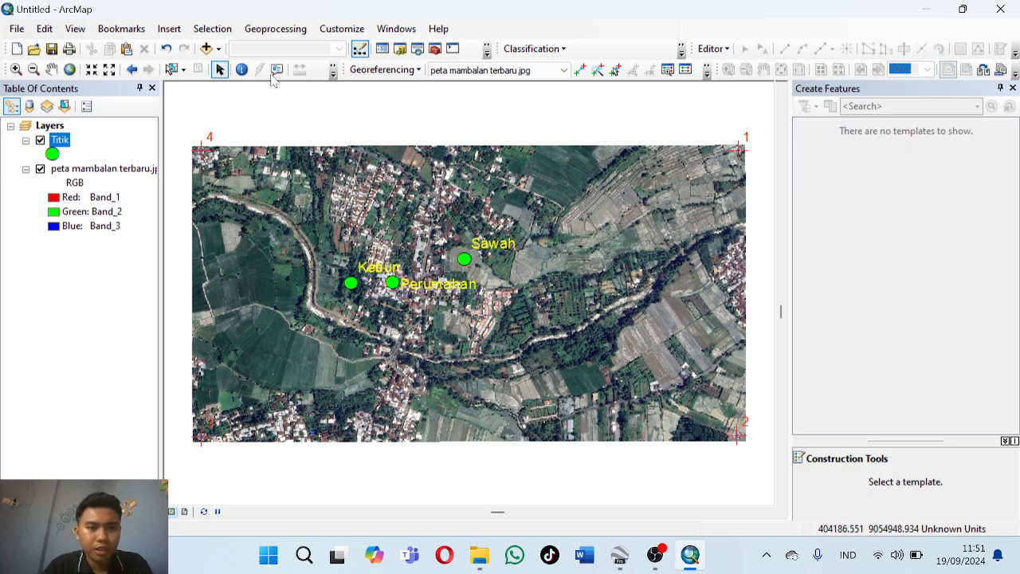
- Start a new shapefile named Garis with the Polyline feature type in the folder that holds Titik.shp
click(395, 29)
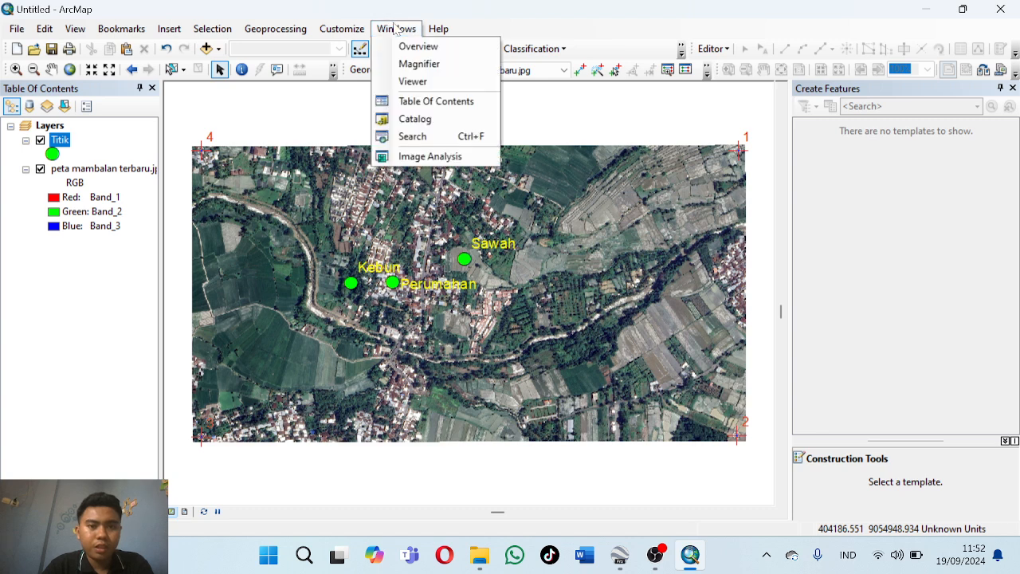
click(432, 118)
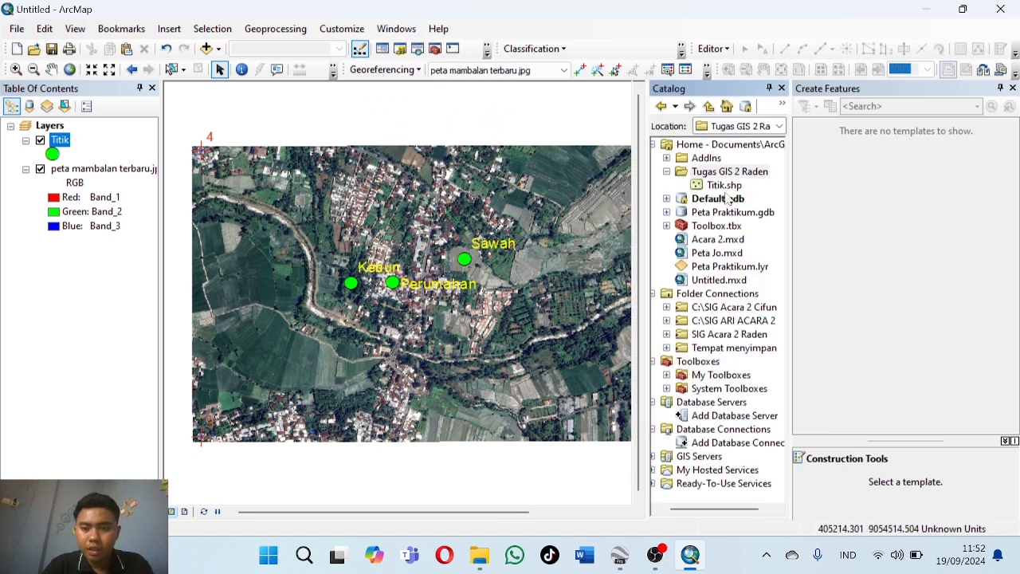
right_click(731, 176)
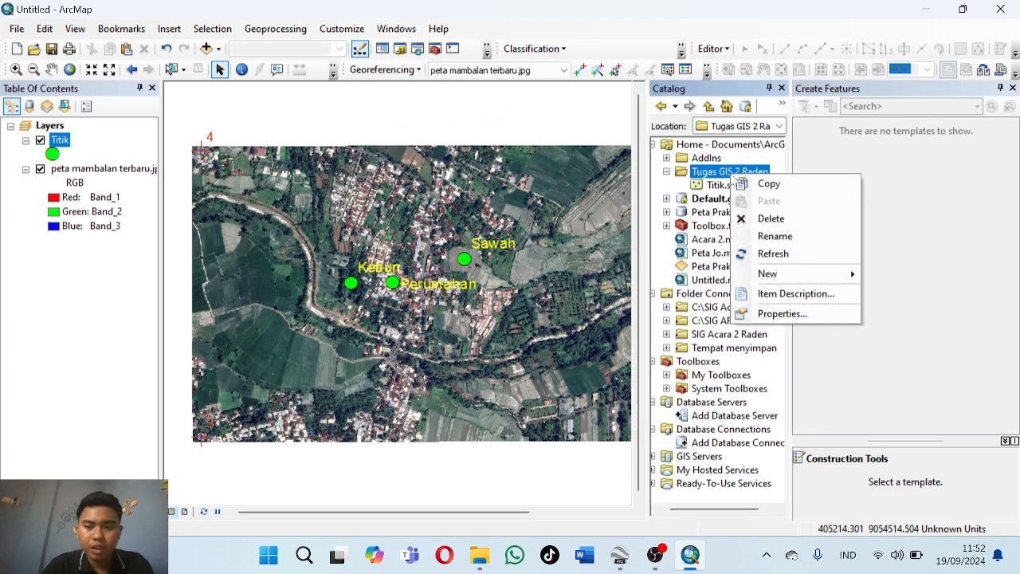
mouse_move(783, 275)
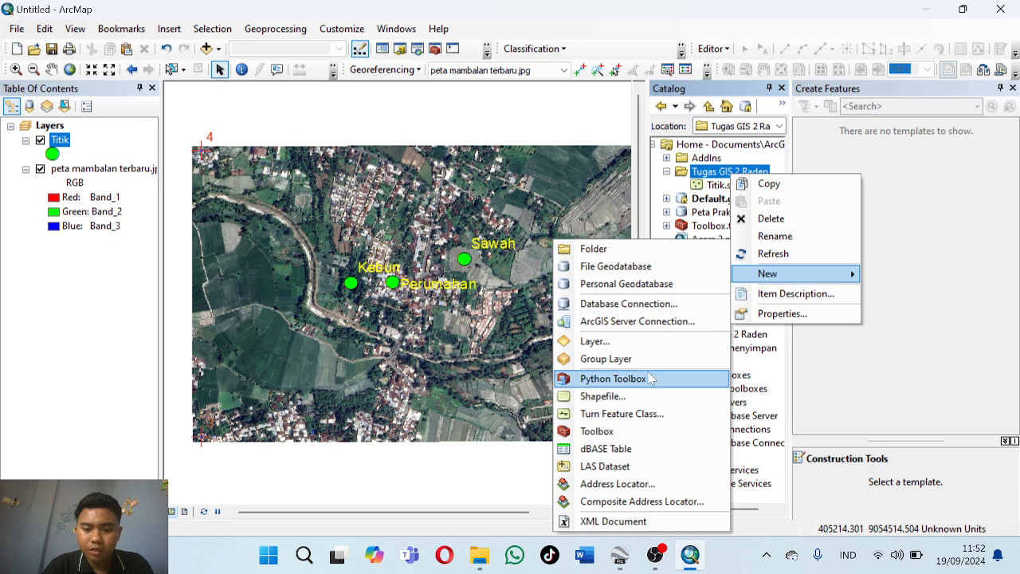
click(628, 395)
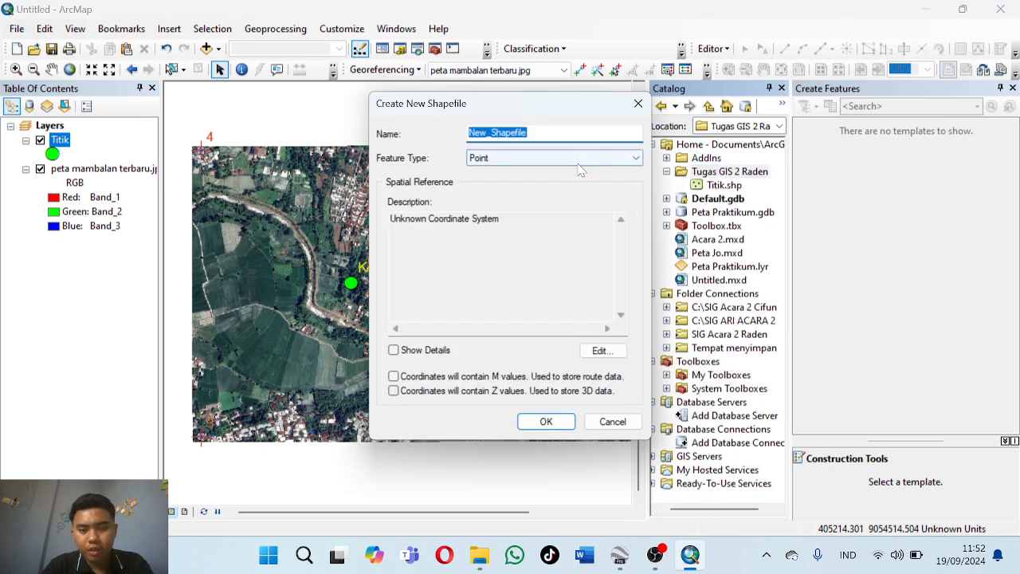
key(BackSpace)
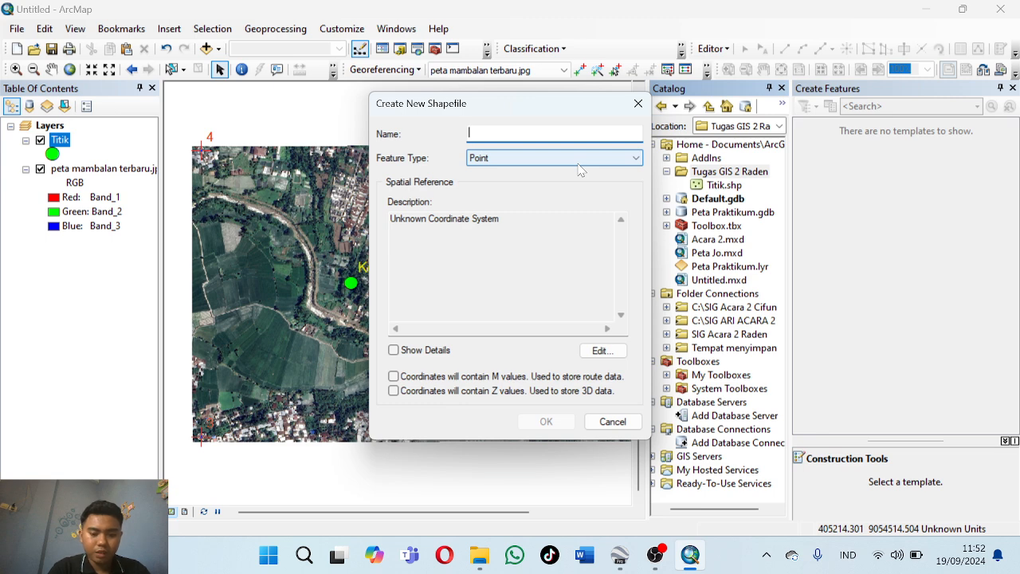
text(GA)
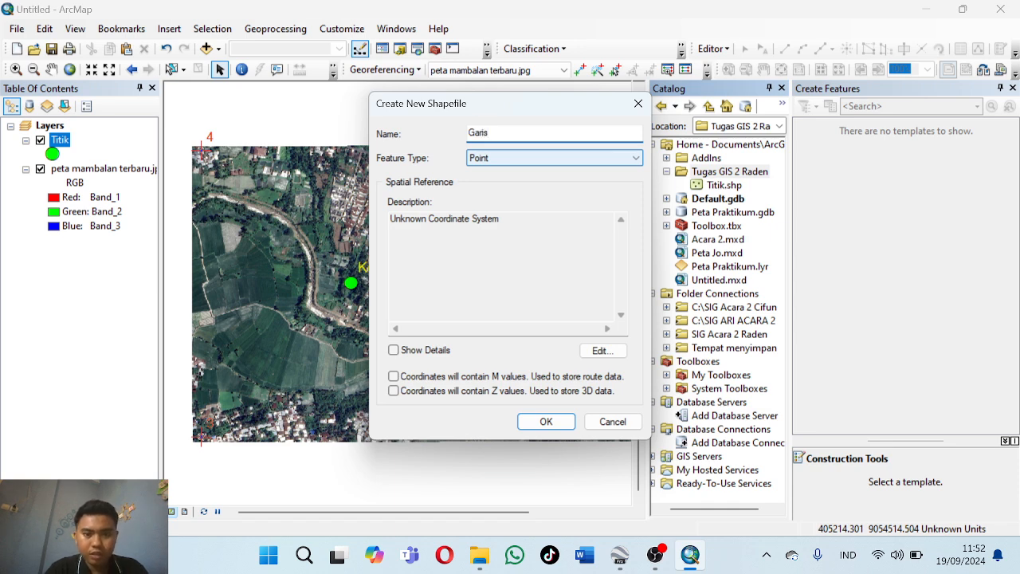
click(629, 158)
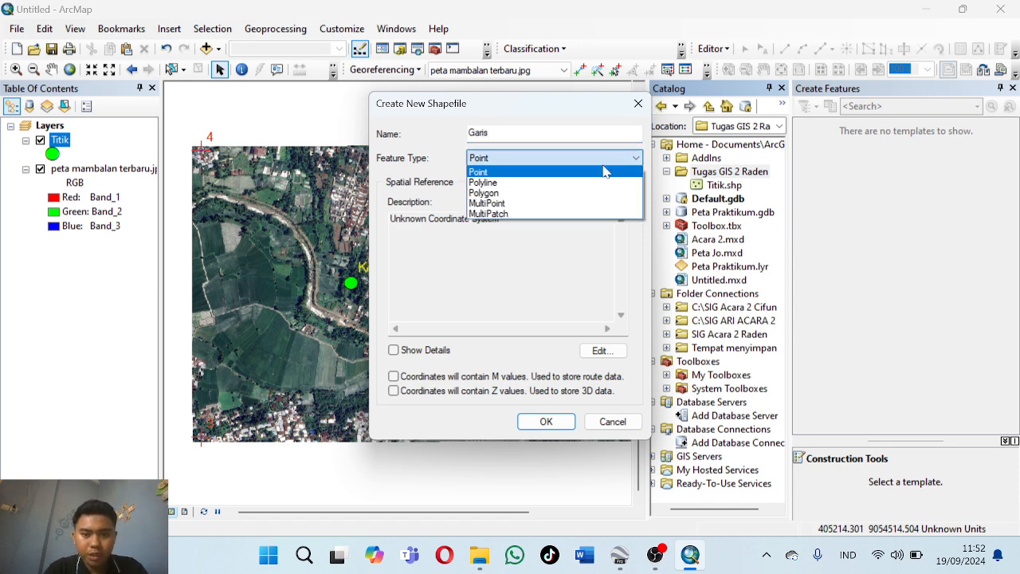
click(533, 183)
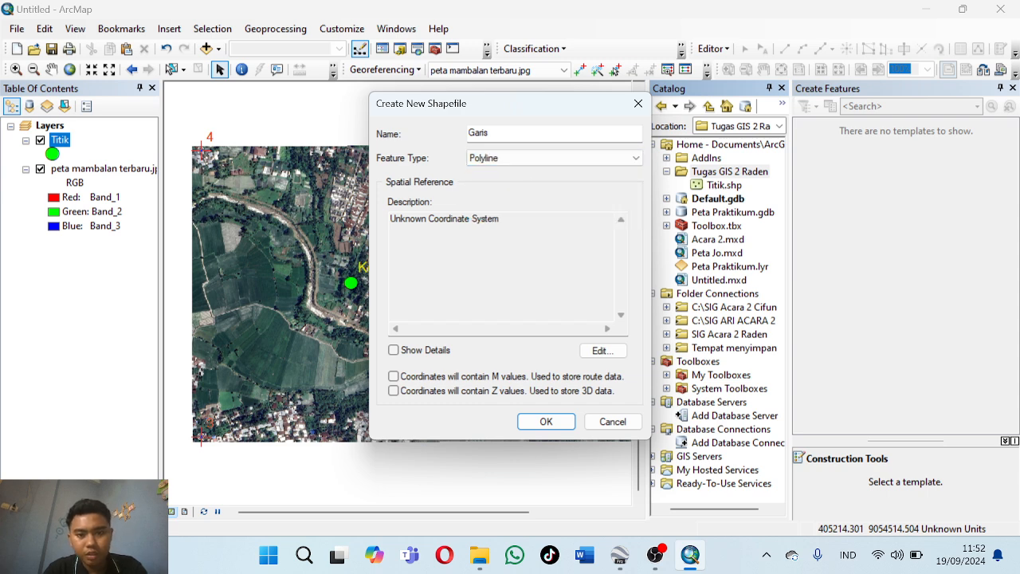
- Assign the WGS 1984 UTM Zone 50S coordinate system to the Garis shapefile, create it and close the catalog
click(604, 350)
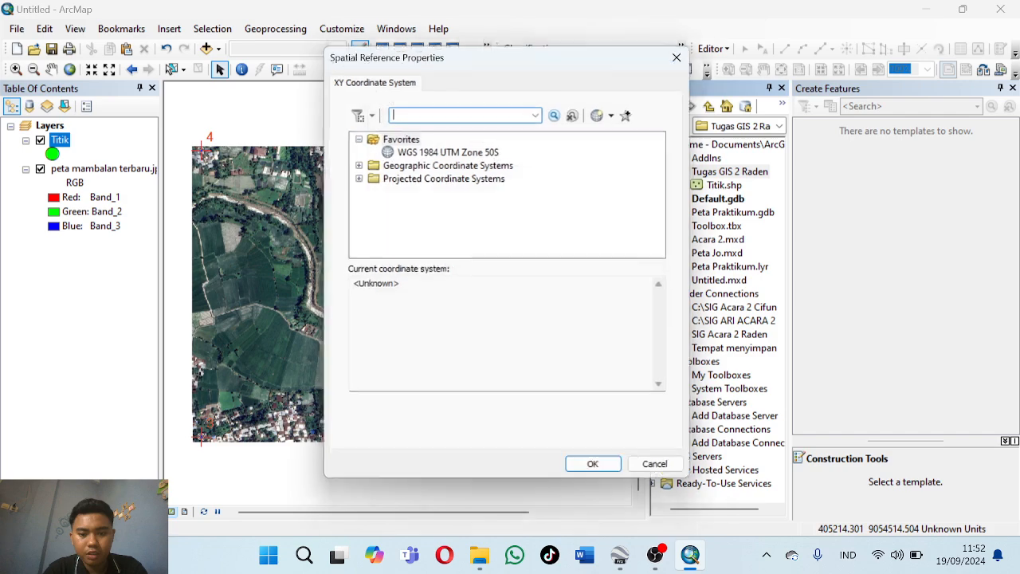
click(476, 153)
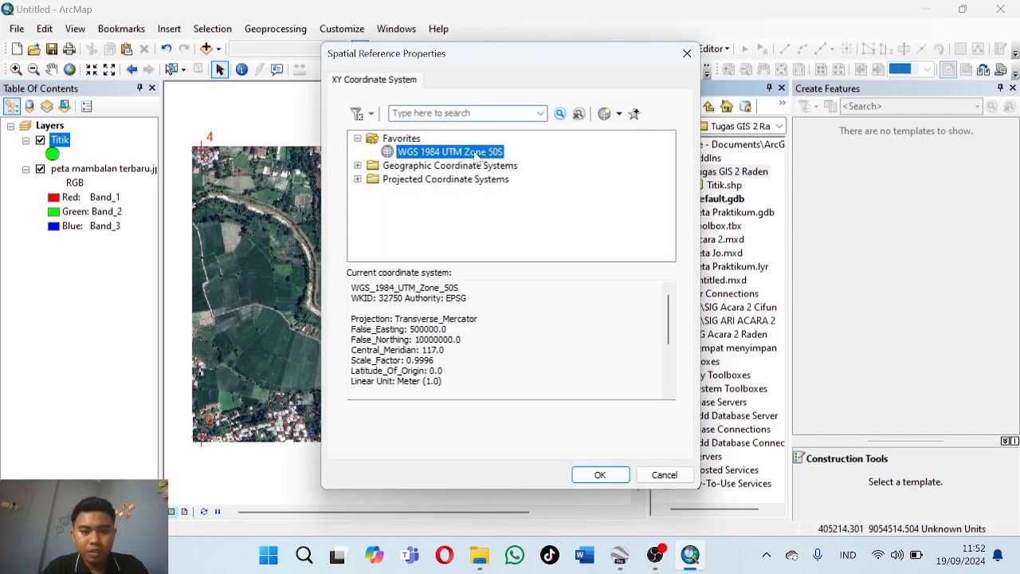
click(598, 475)
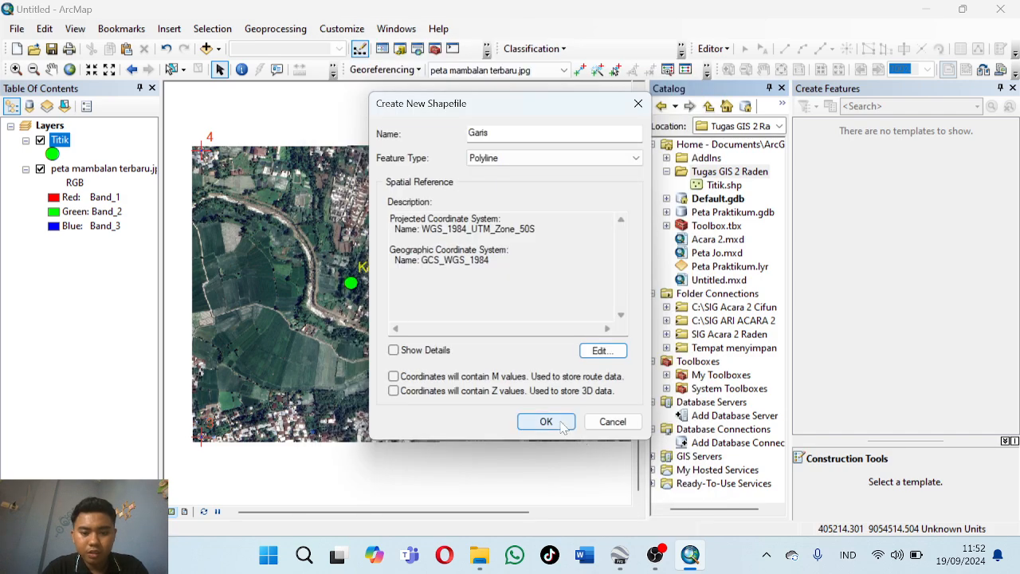
click(546, 422)
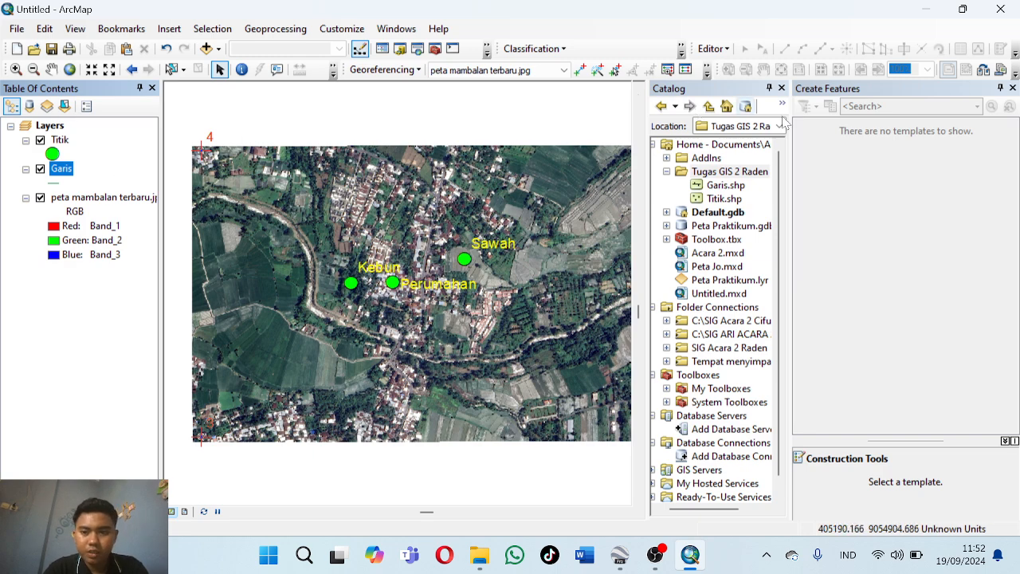
click(781, 88)
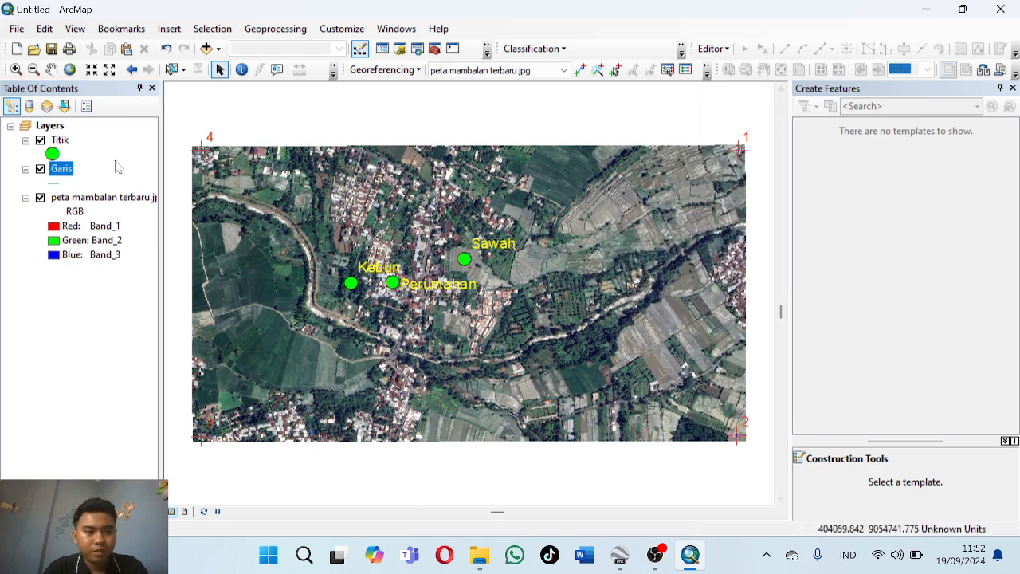
- Start an edit session on the Garis layer, continuing past the spatial reference warning
right_click(63, 171)
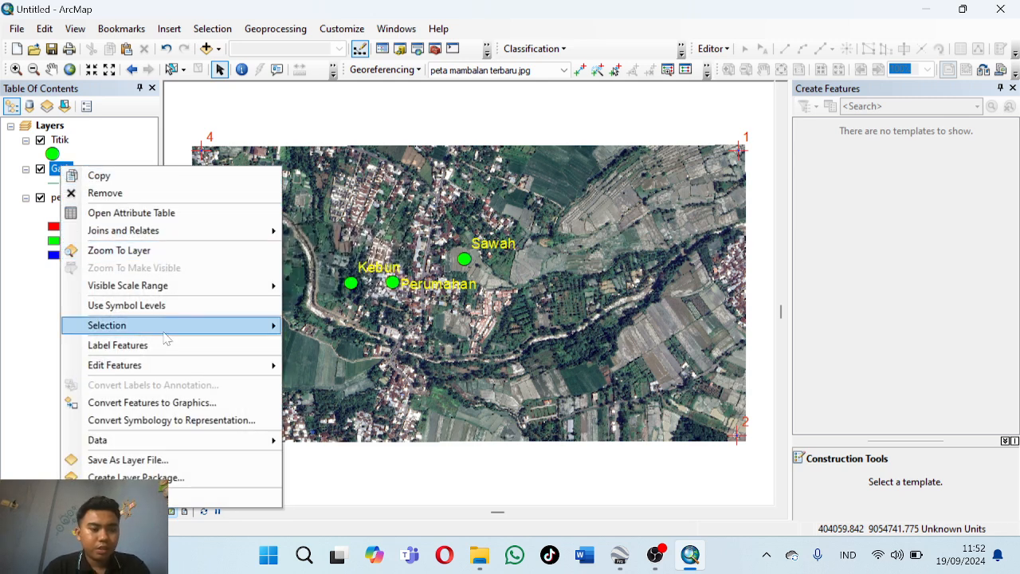
mouse_move(165, 369)
click(303, 369)
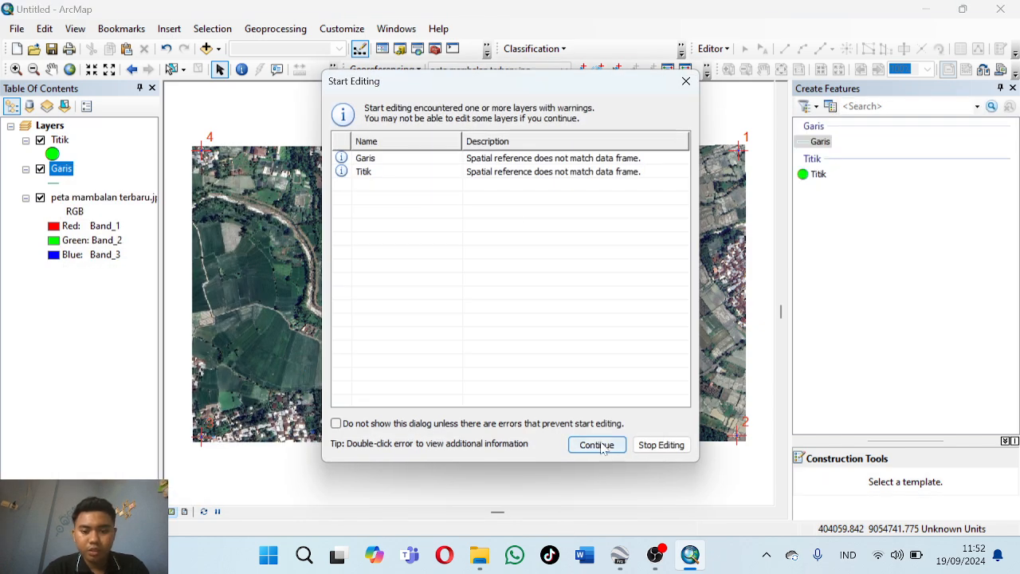
click(598, 445)
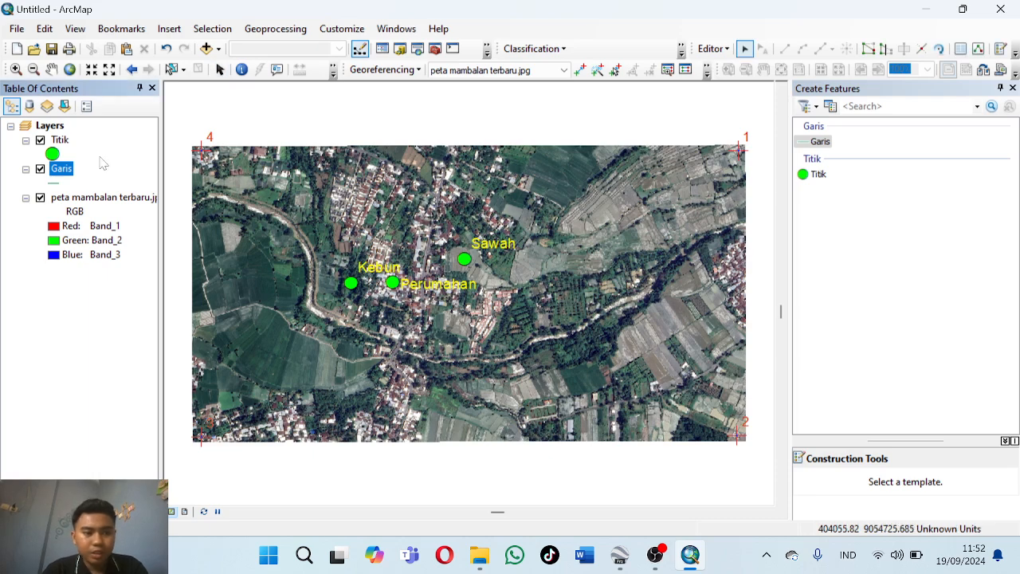
- Change the Garis layer's line symbol to the Highway style
click(54, 183)
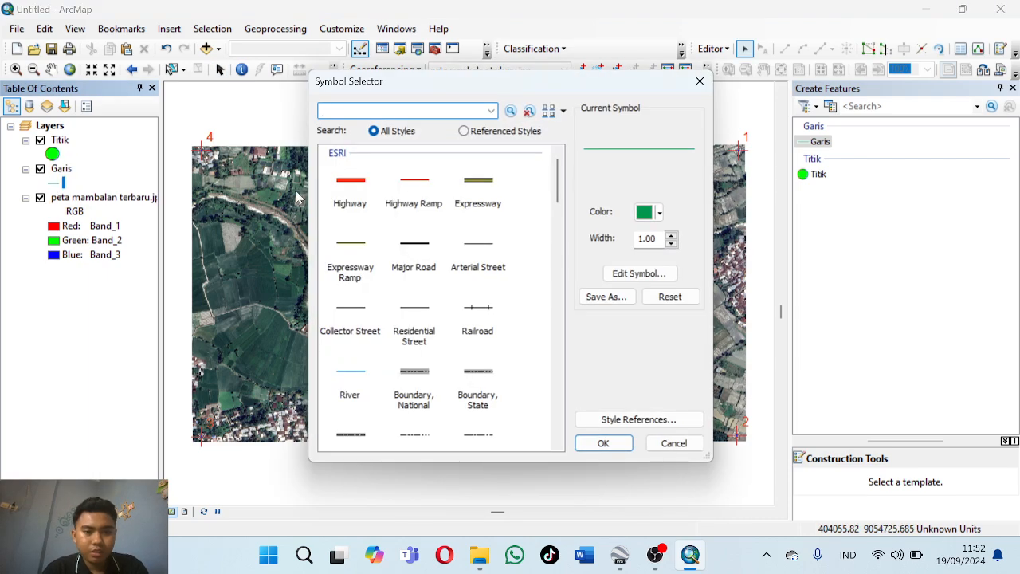
click(355, 194)
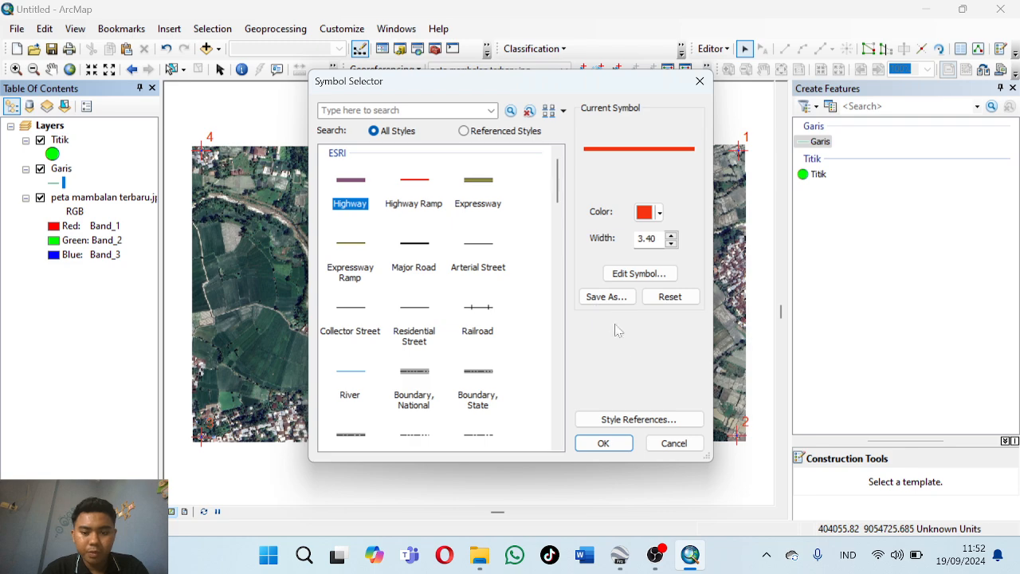
click(615, 449)
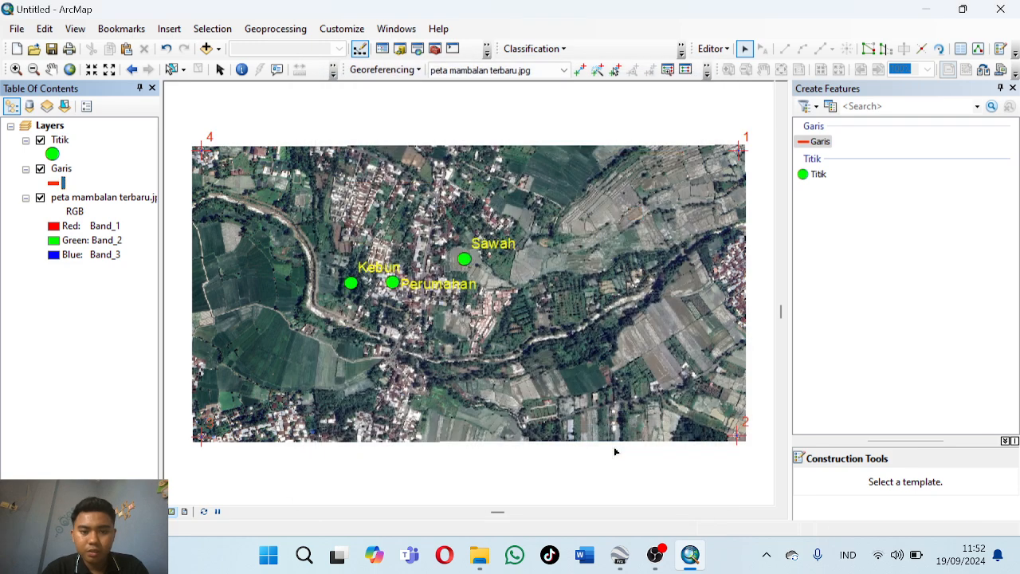
- Digitize a Garis line about 820 units long along the main road through the settlement, from the map's north edge to its south edge
click(813, 141)
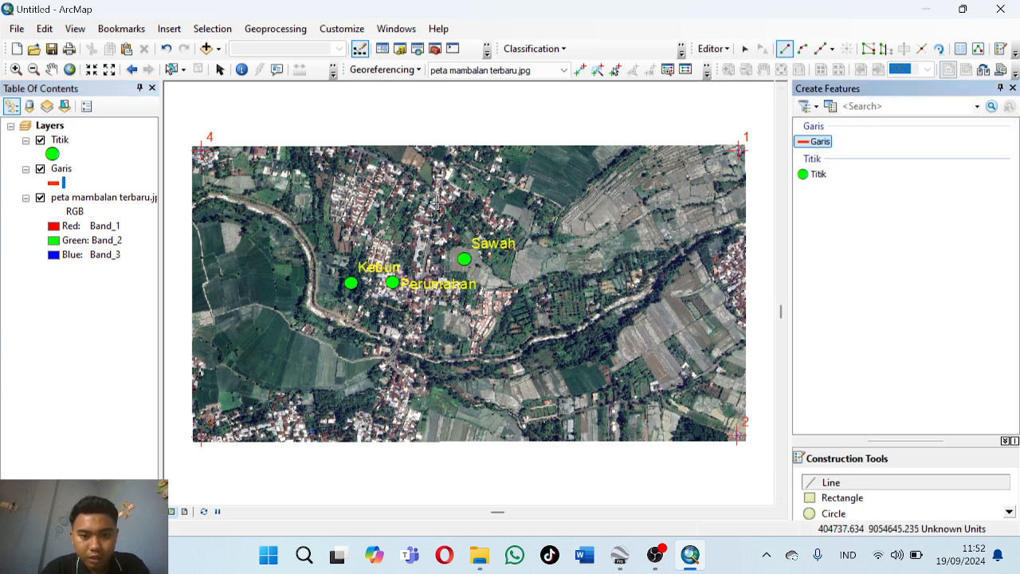
click(450, 148)
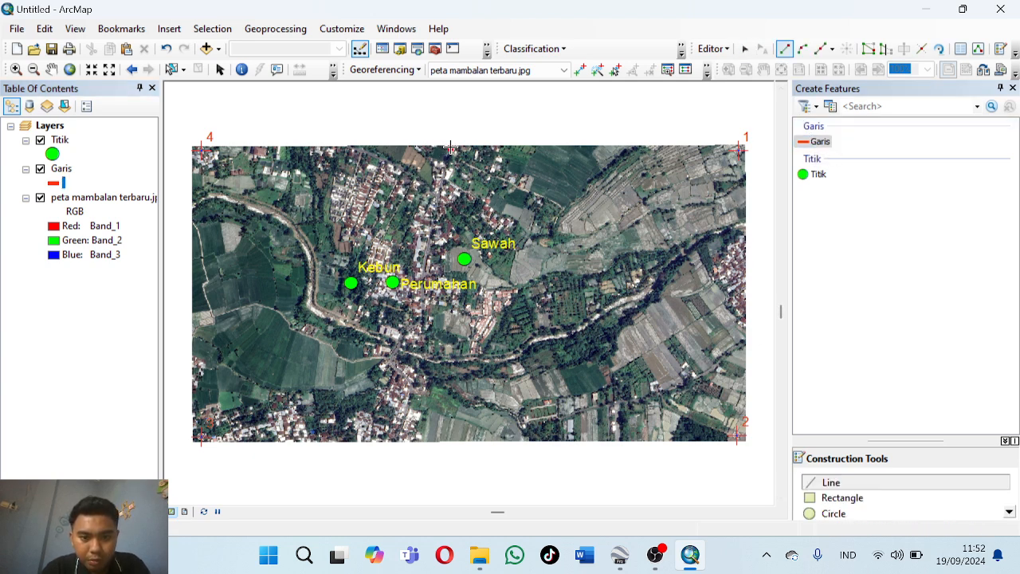
click(444, 182)
click(429, 241)
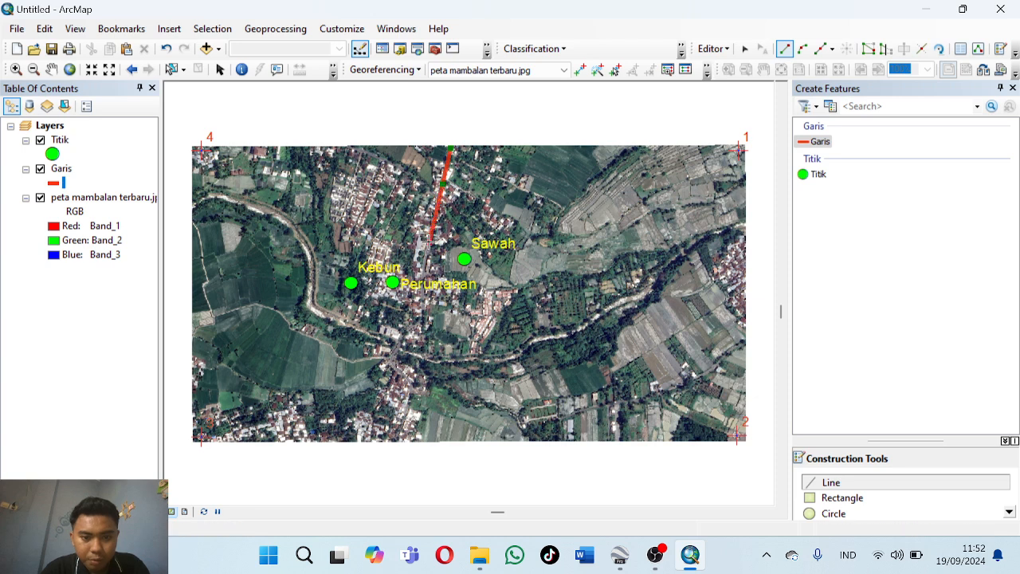
click(424, 323)
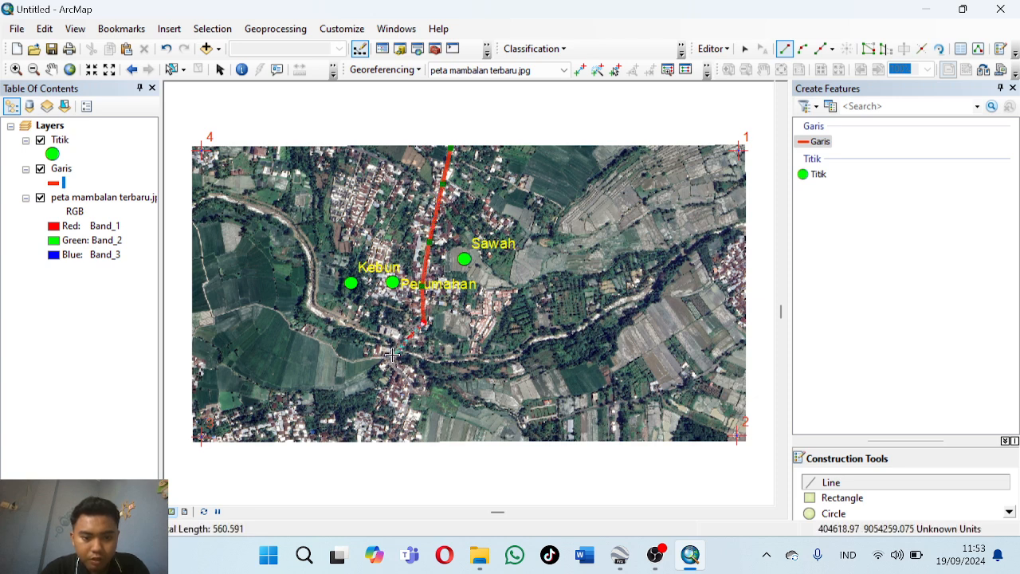
click(391, 357)
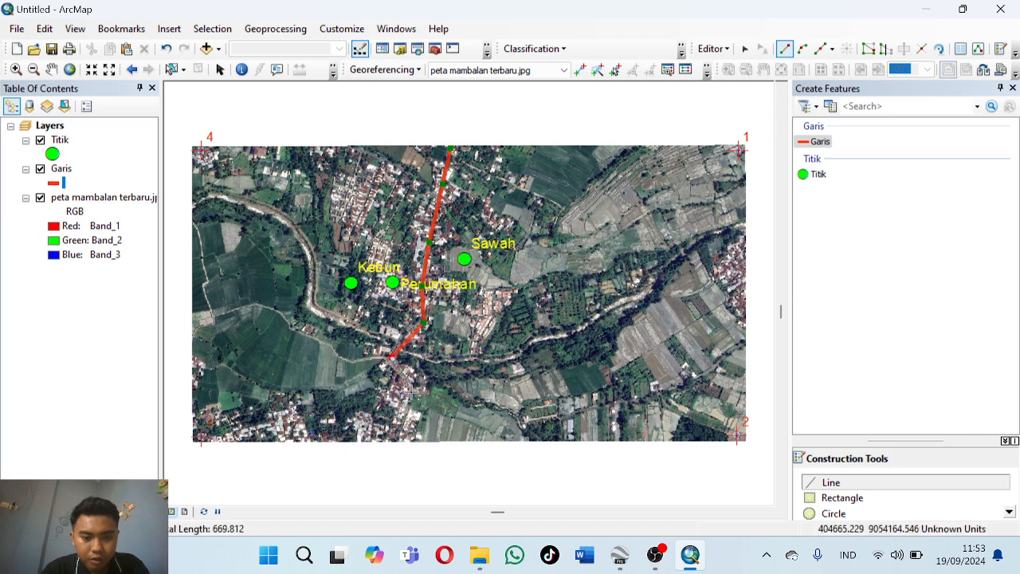
click(411, 394)
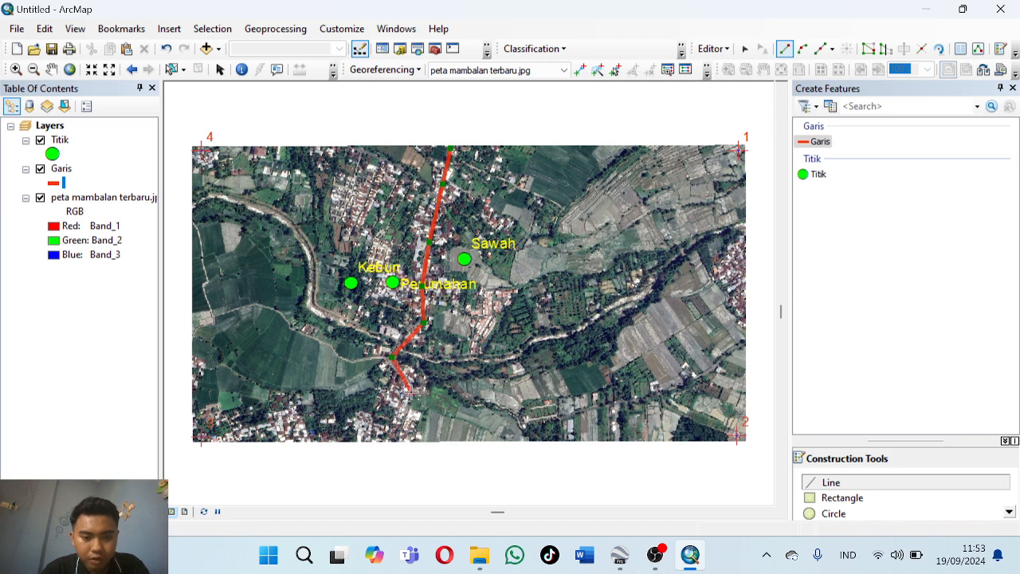
double_click(393, 447)
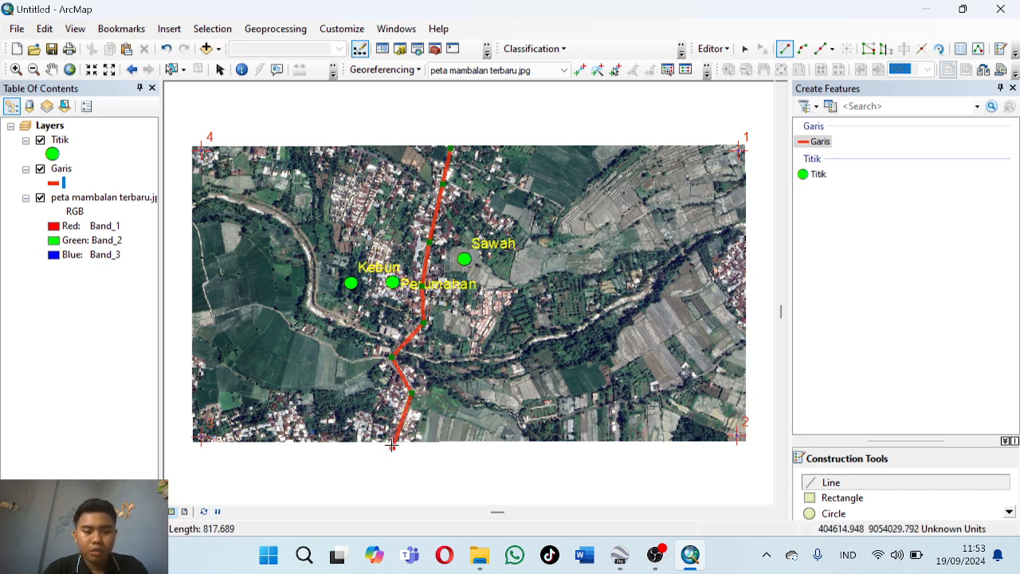
double_click(393, 447)
right_click(392, 448)
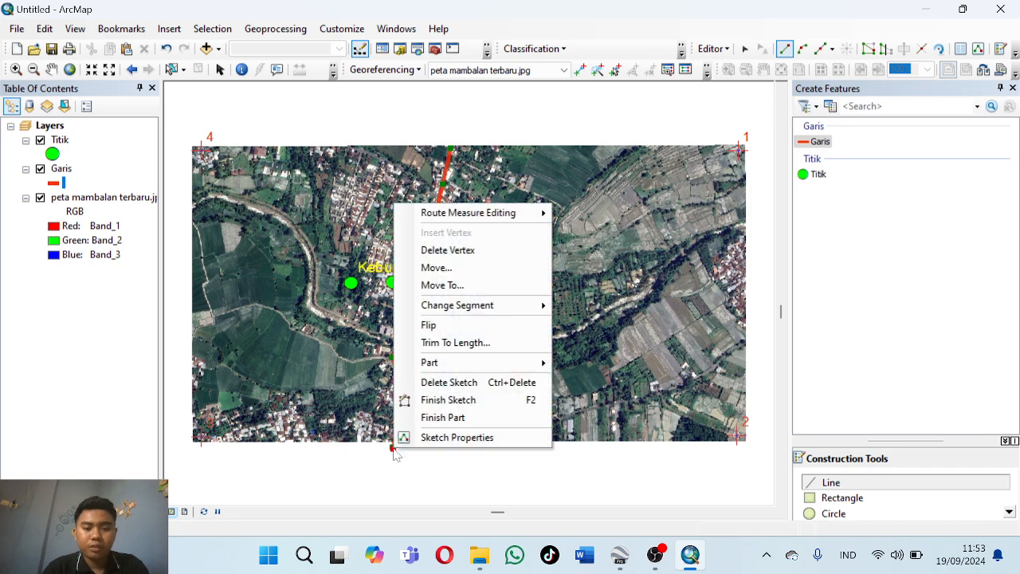
click(479, 400)
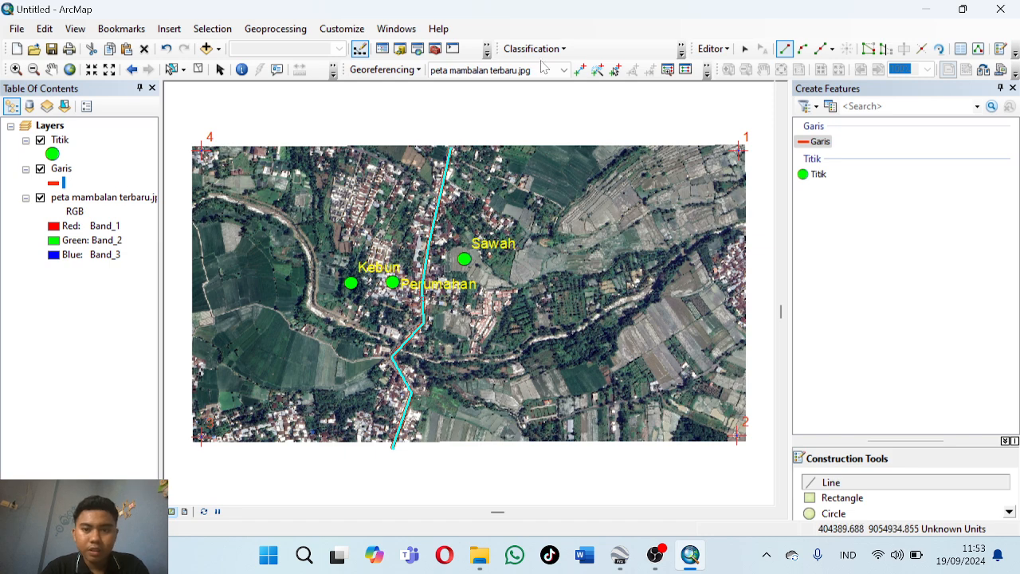
- Save the edits to the Garis layer and stop the edit session
click(714, 49)
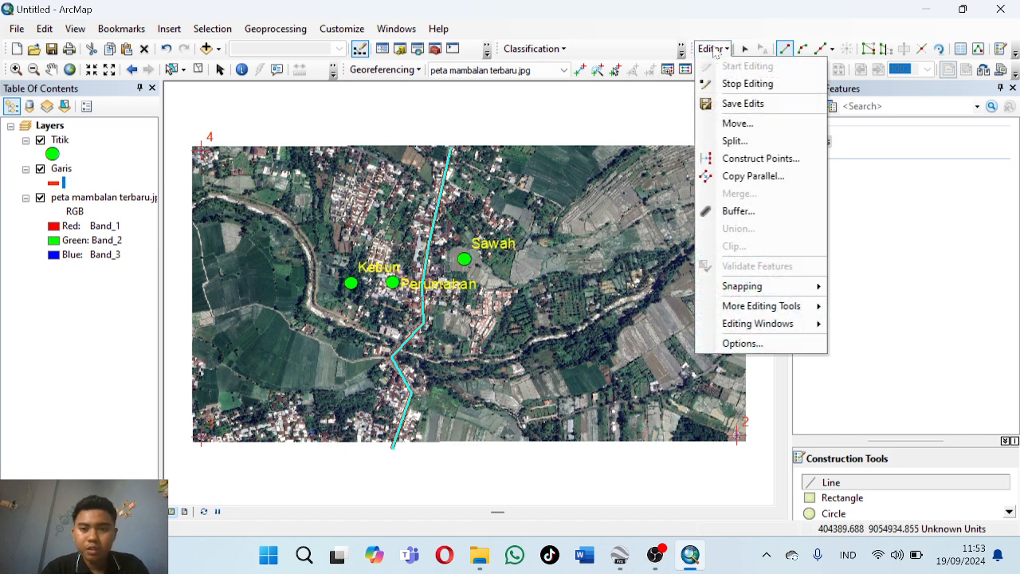
click(743, 104)
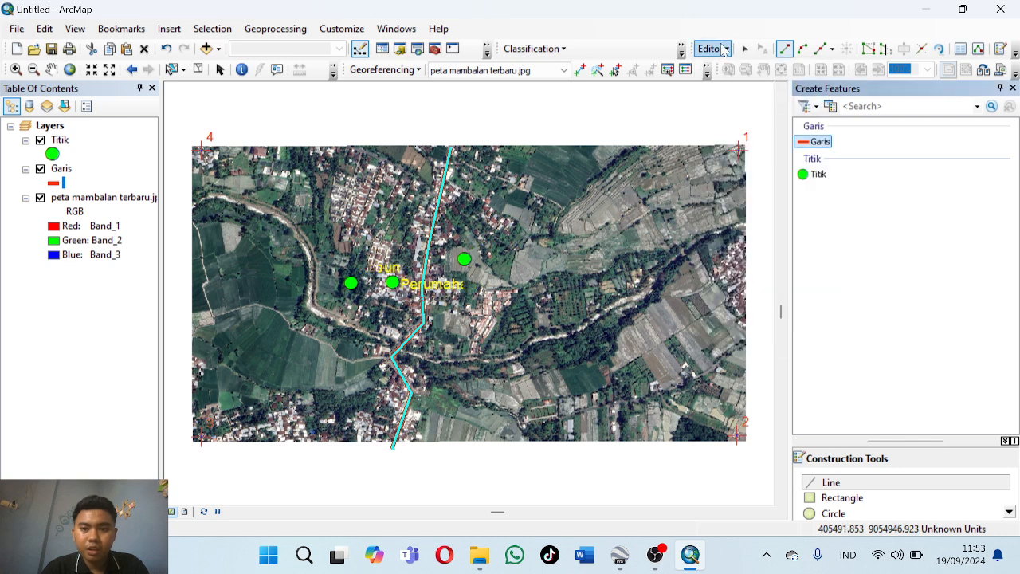
click(724, 49)
click(740, 85)
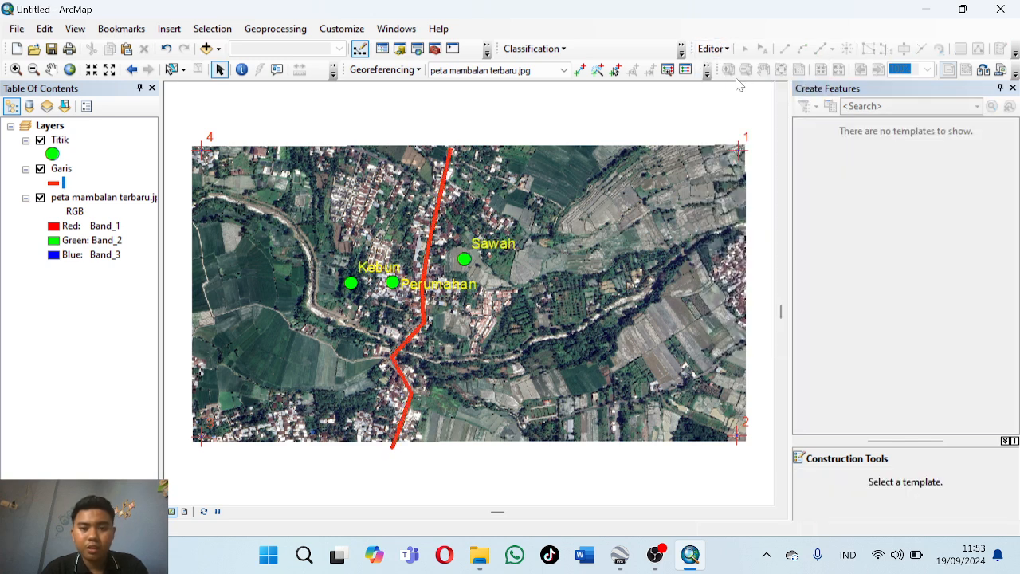
- Add a Text field named "Nama Jalan" to the Garis attribute table, accepting the automatic rename to Nama_Jalan
right_click(60, 172)
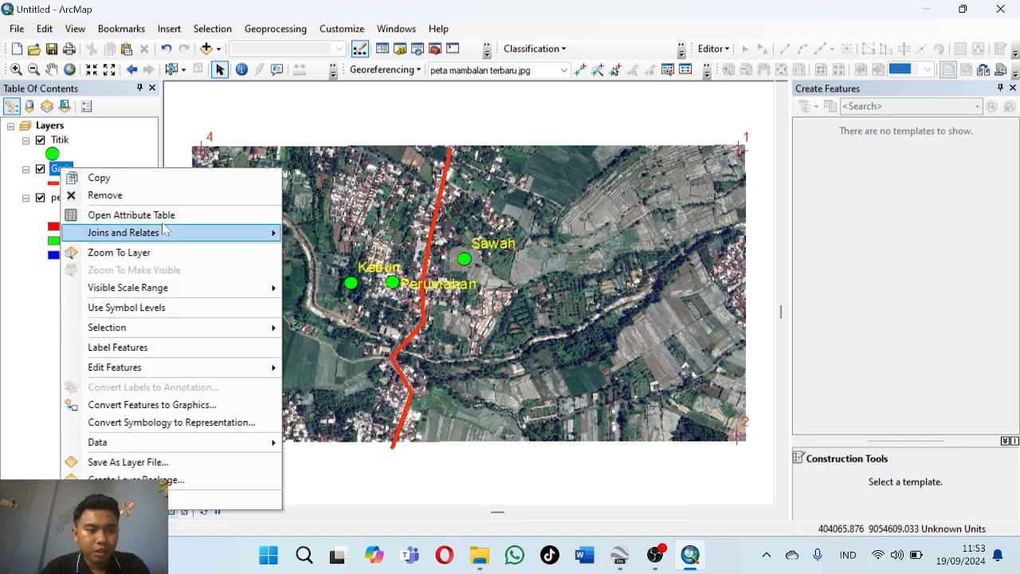
click(131, 216)
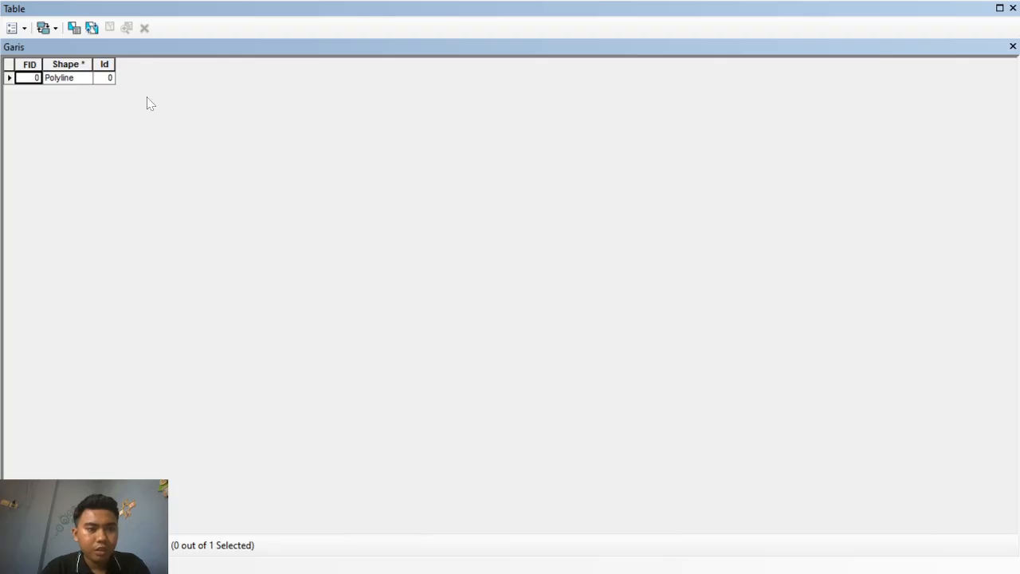
click(21, 30)
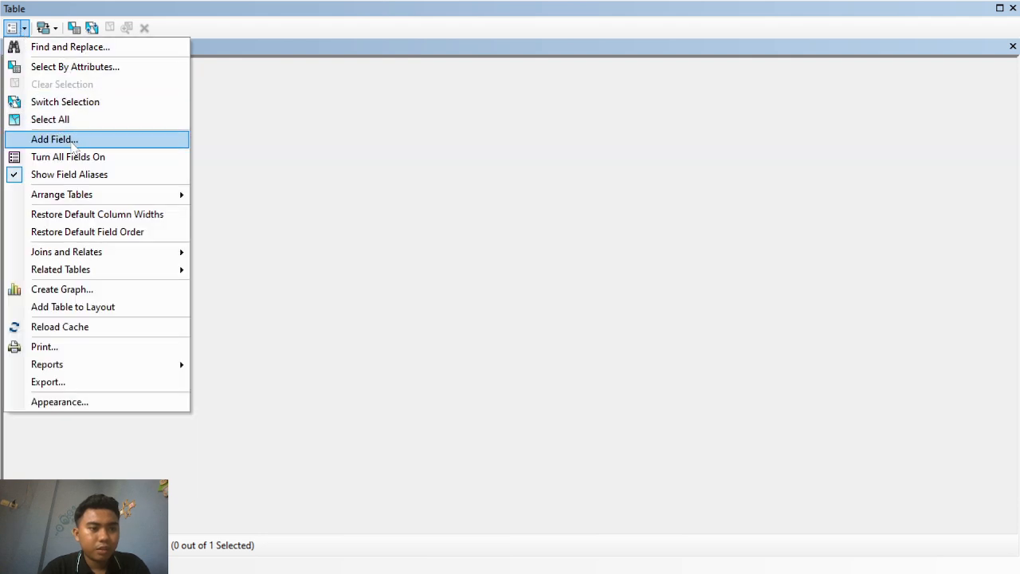
click(71, 147)
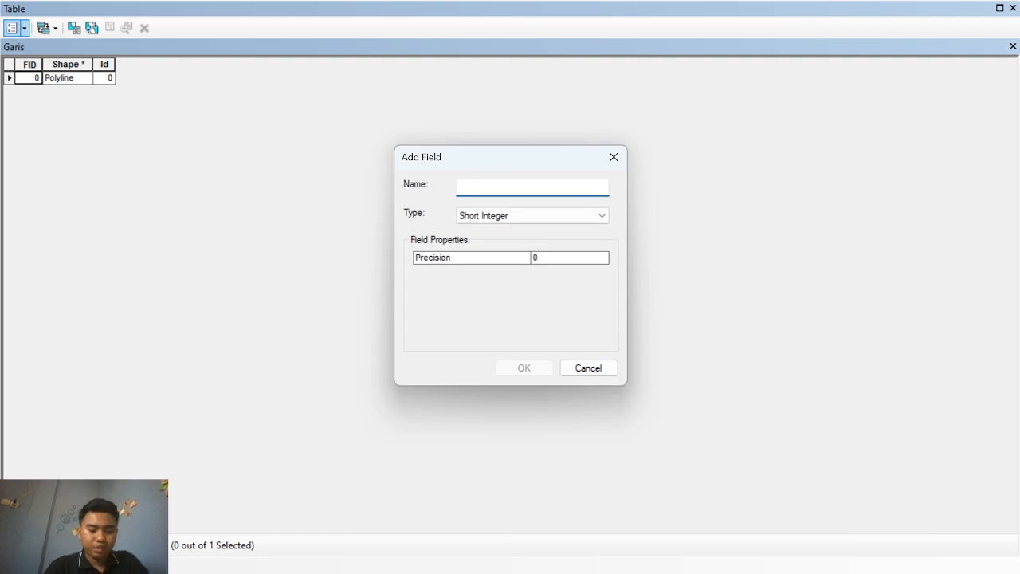
text(NAma )
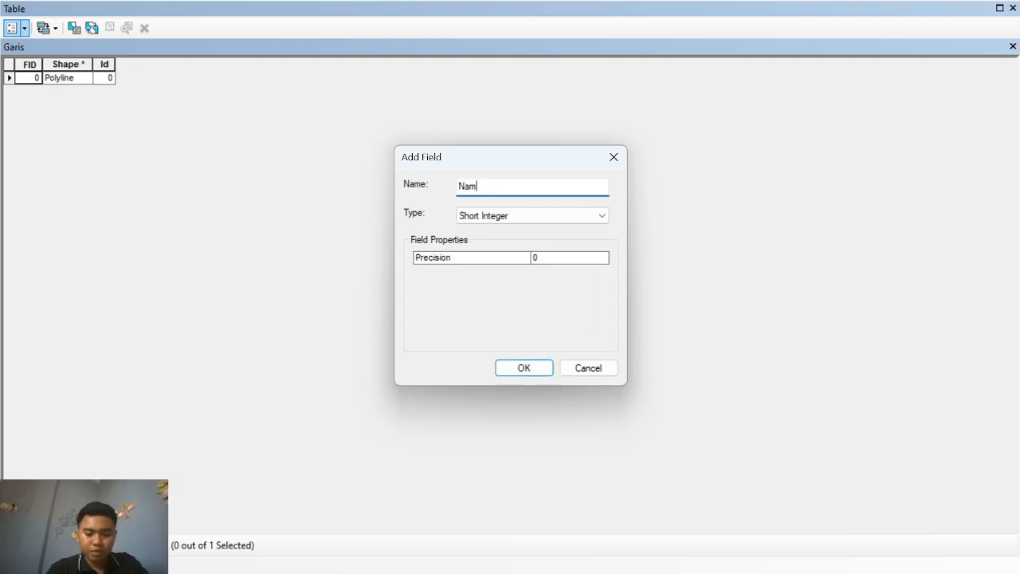
text(Jalan)
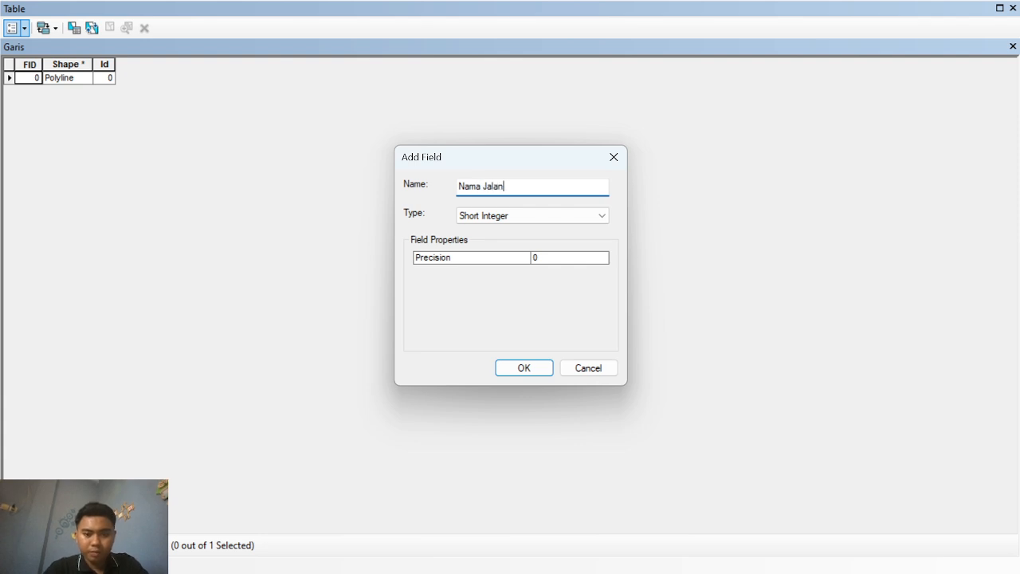
click(582, 218)
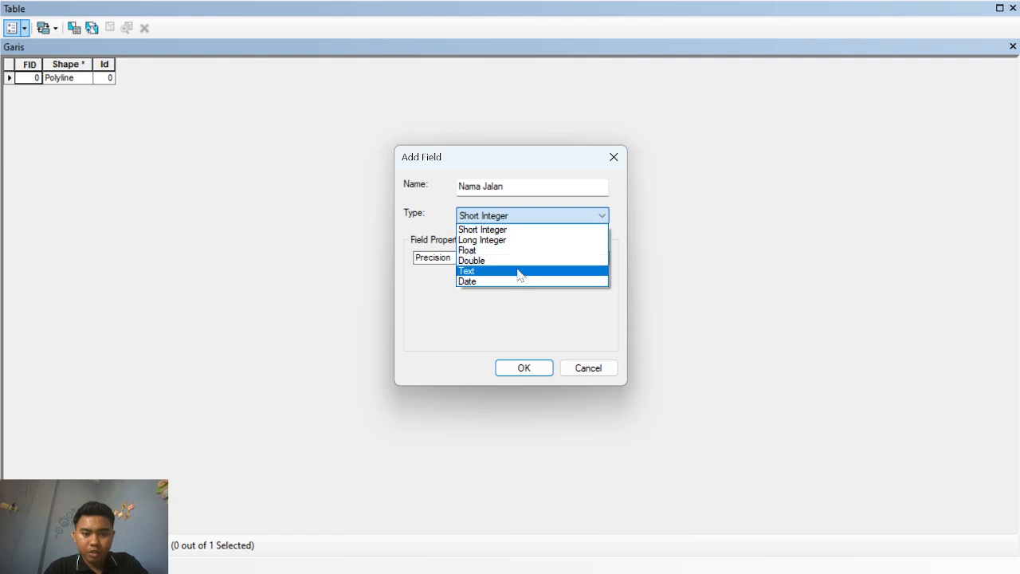
click(519, 273)
click(536, 367)
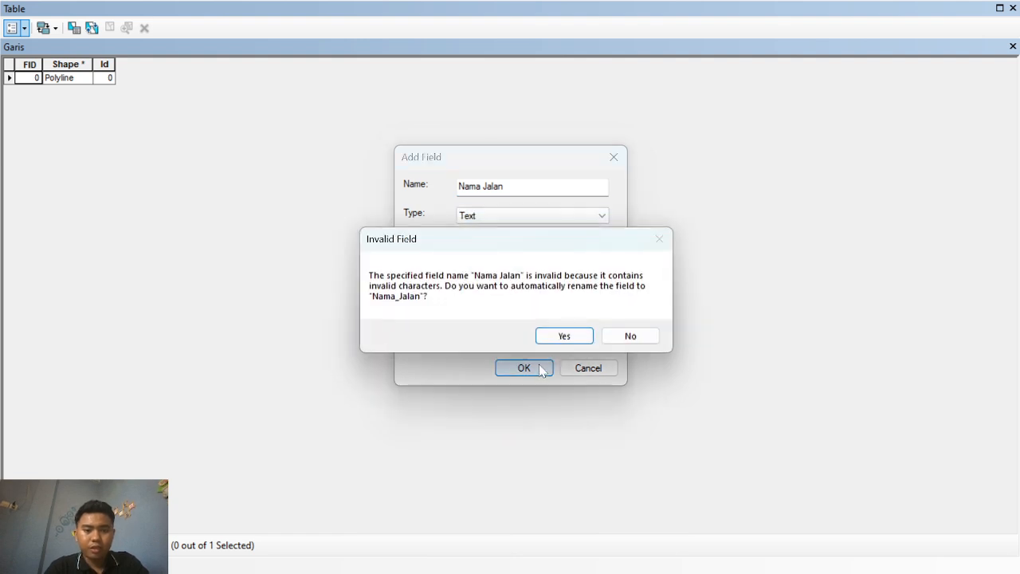
click(568, 336)
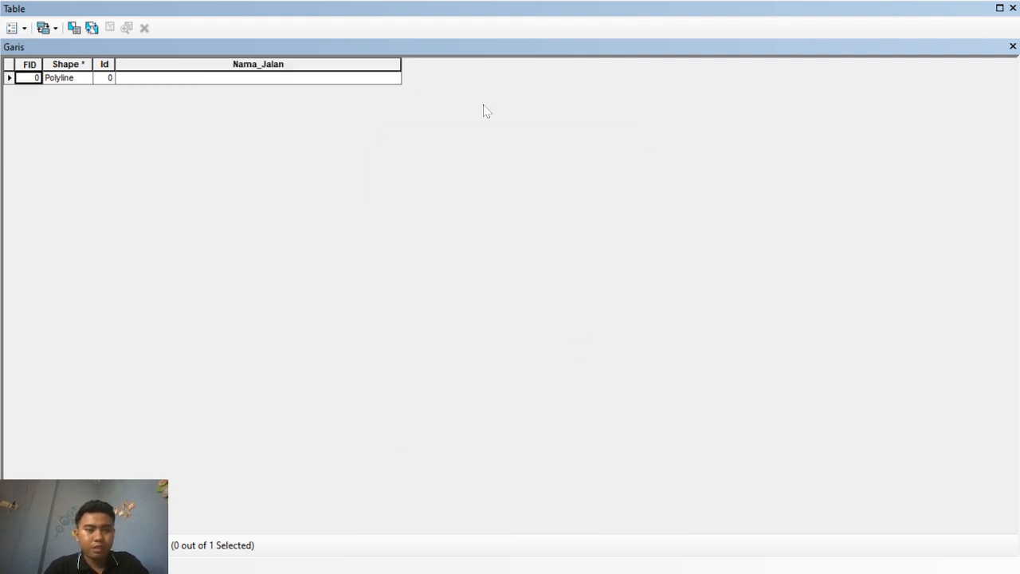
- Add a Long Integer field named Panjang to the Garis attribute table
click(14, 28)
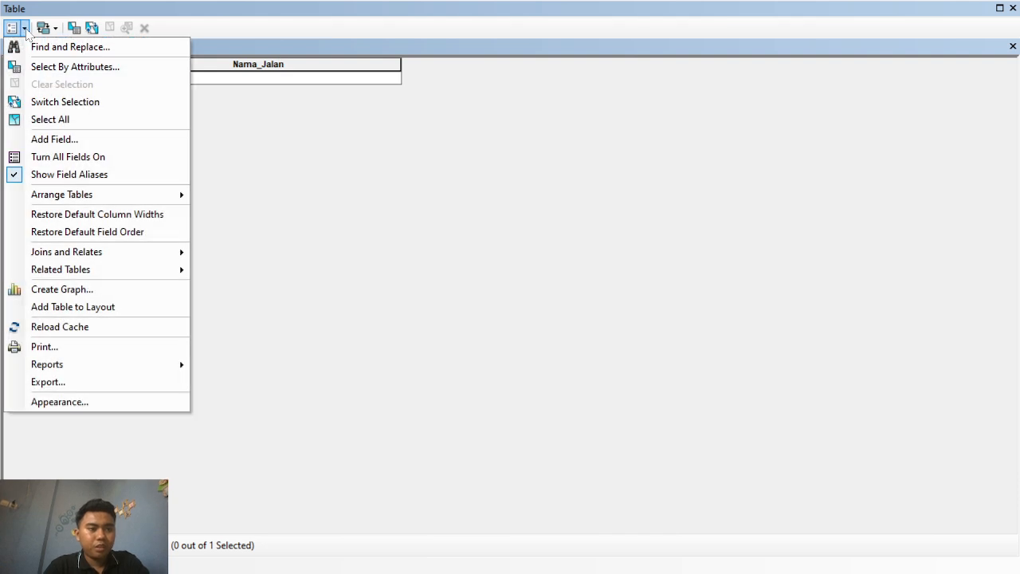
click(56, 139)
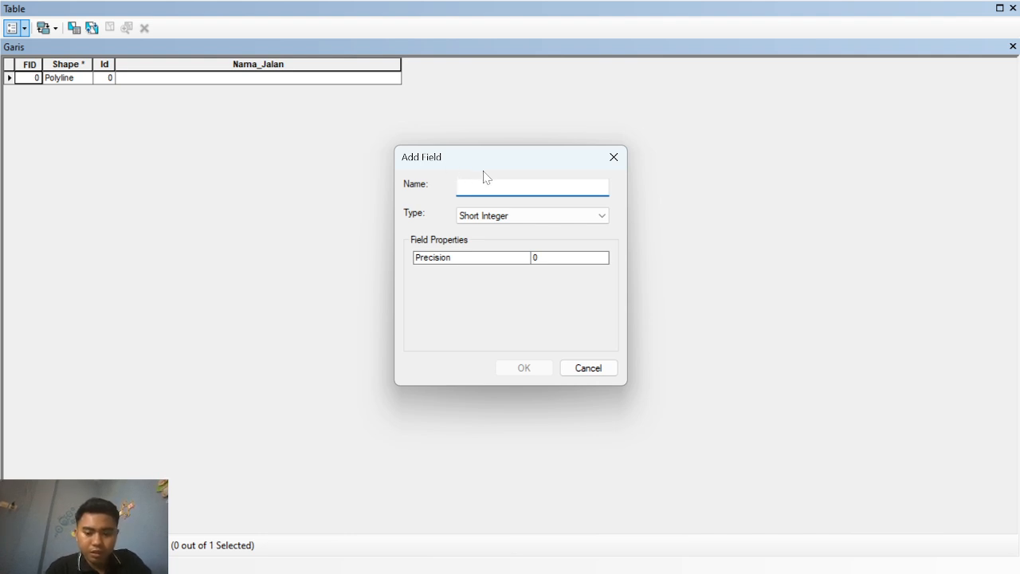
text(Panjang)
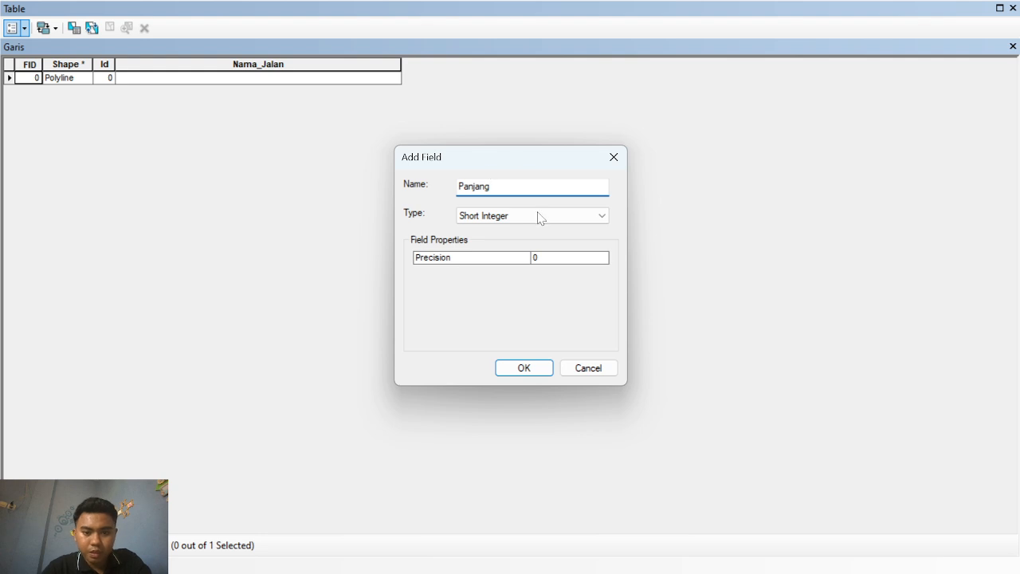
click(538, 217)
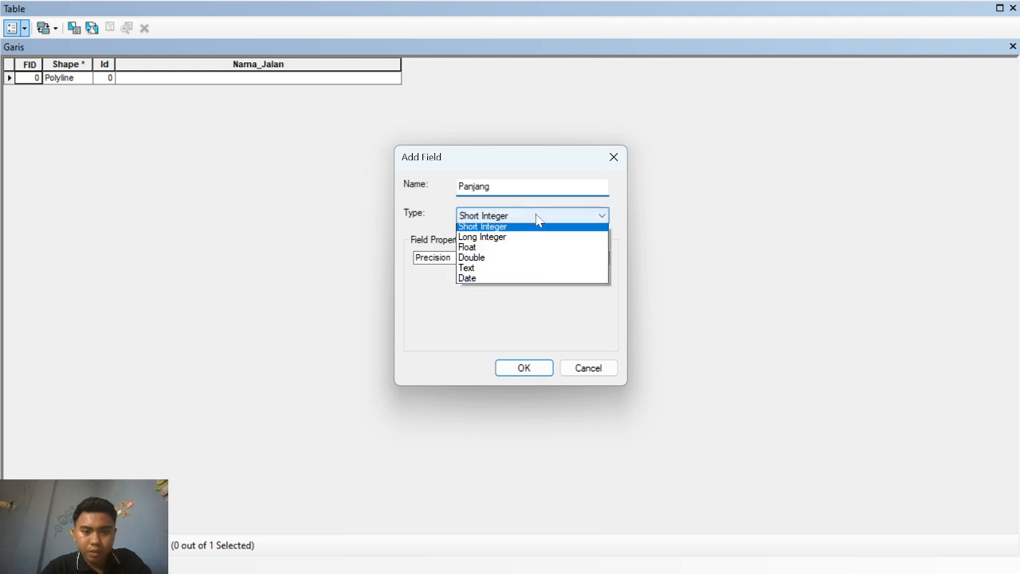
click(516, 235)
click(536, 221)
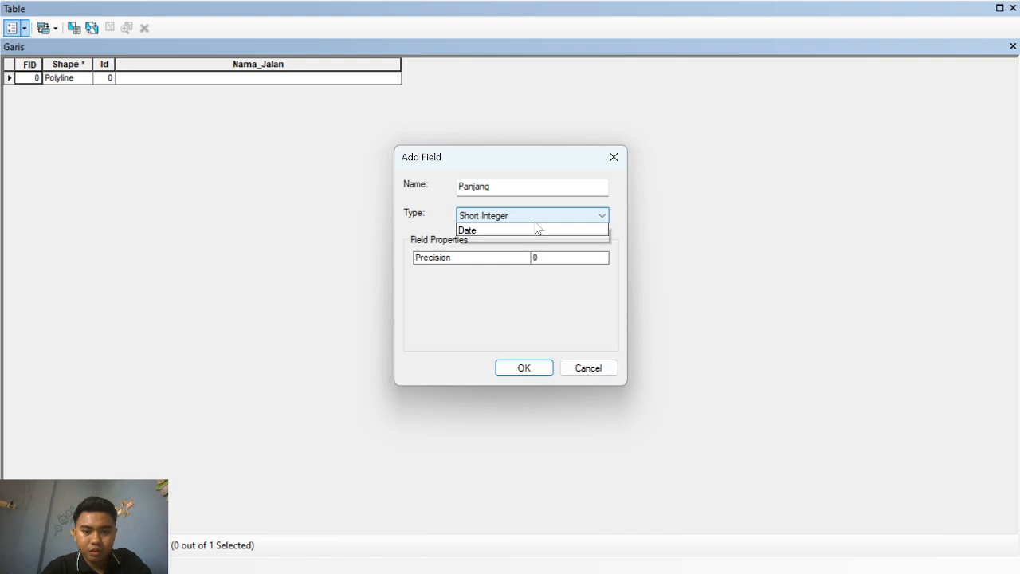
click(537, 258)
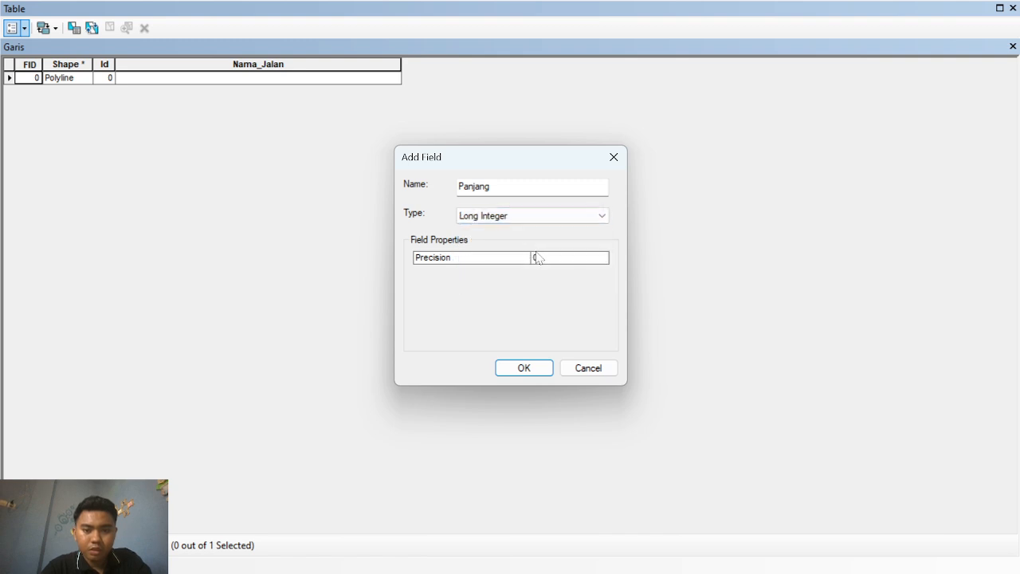
click(525, 369)
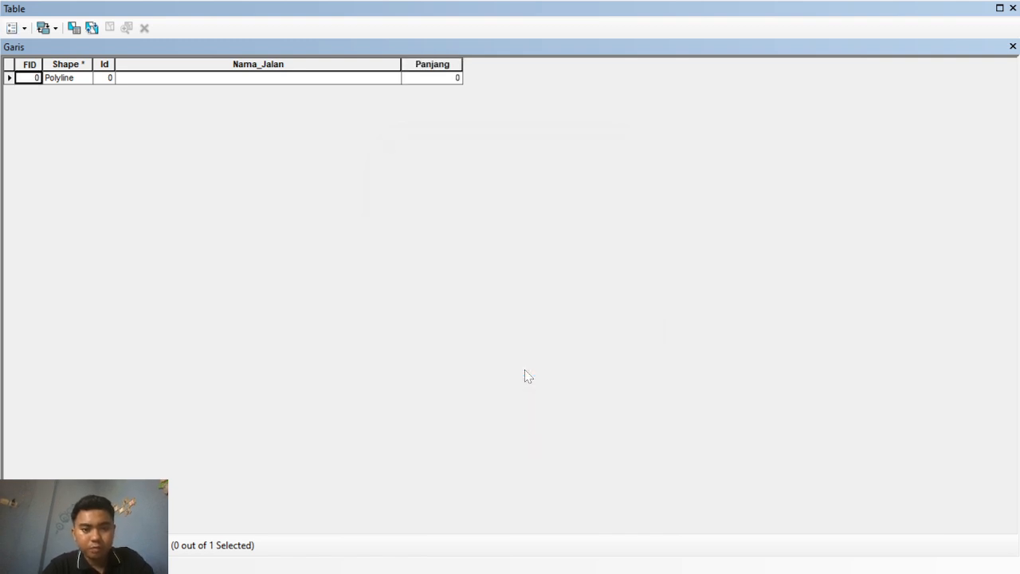
- Calculate the Panjang field as the line's length in meters using the data source's coordinate system, and close the Garis table
right_click(435, 67)
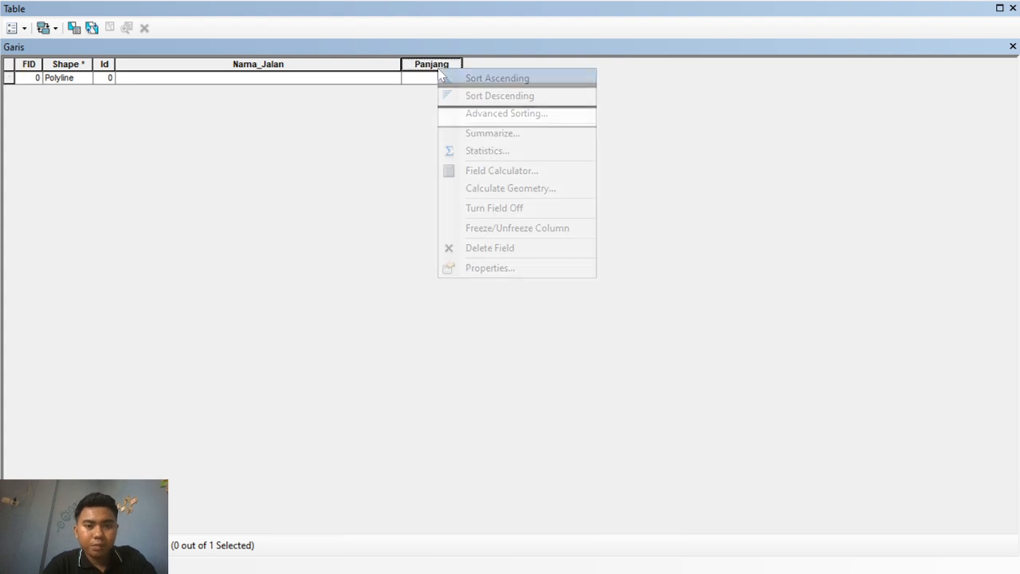
click(509, 190)
click(533, 190)
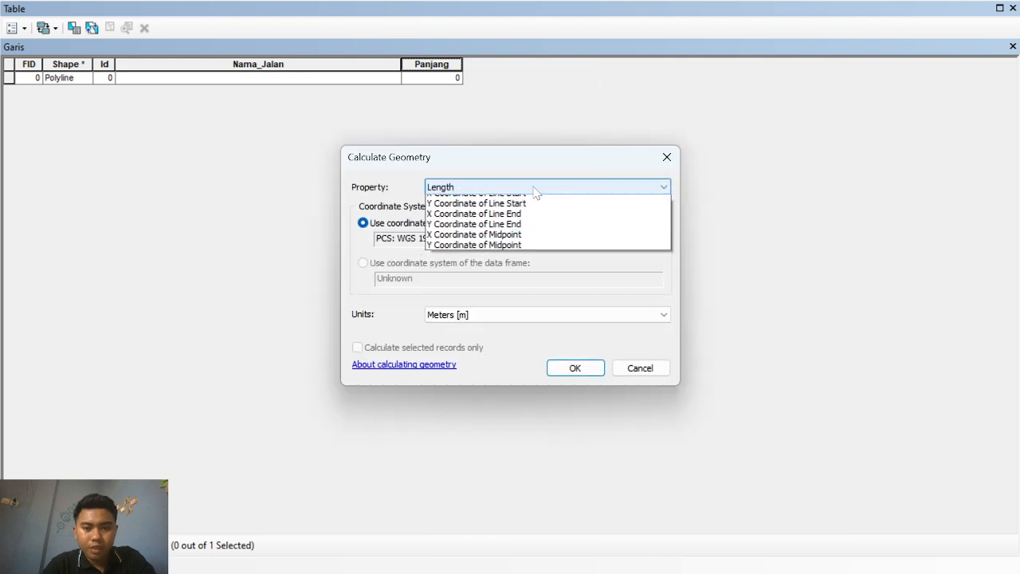
click(534, 190)
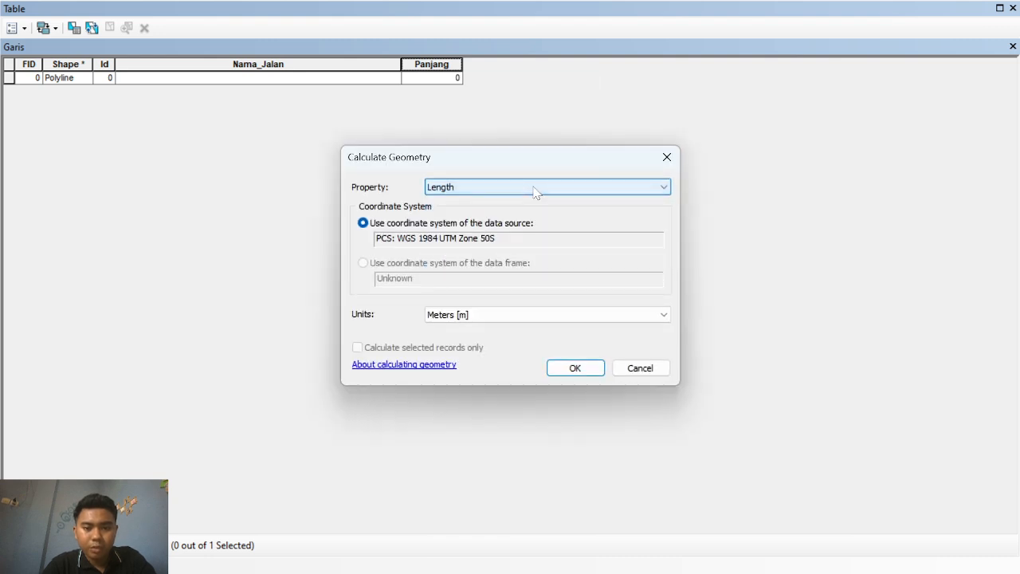
click(513, 316)
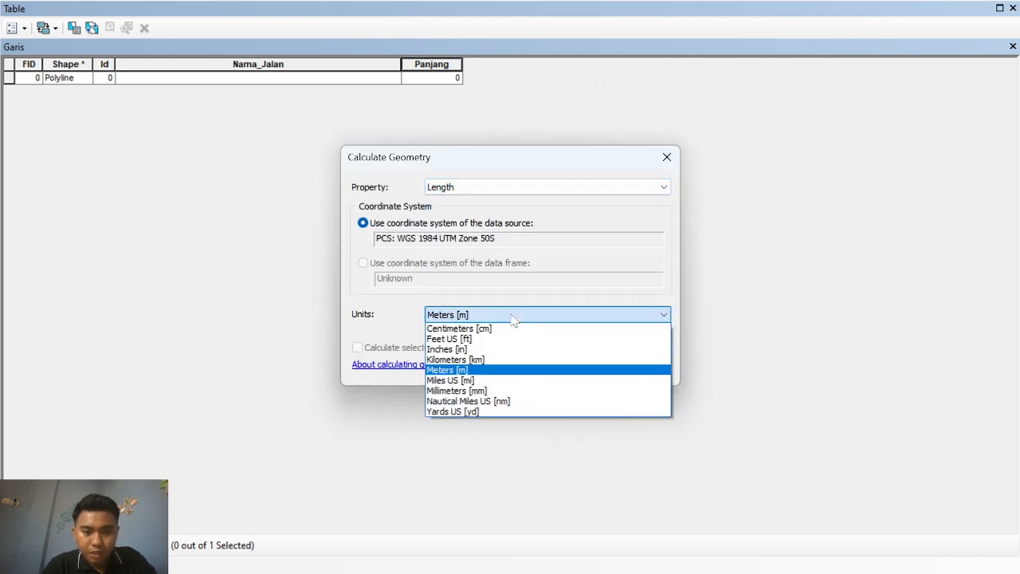
click(489, 371)
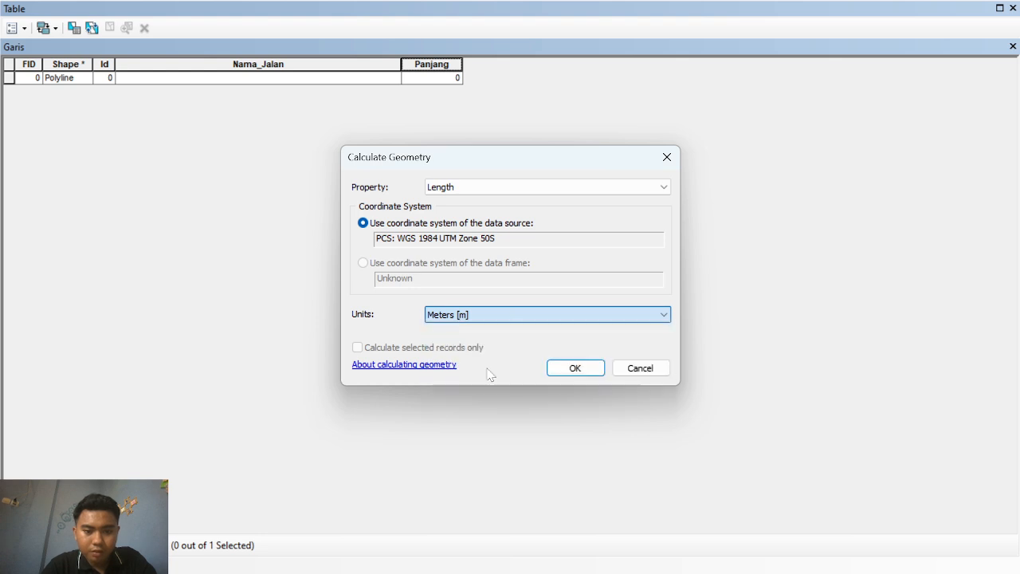
click(576, 368)
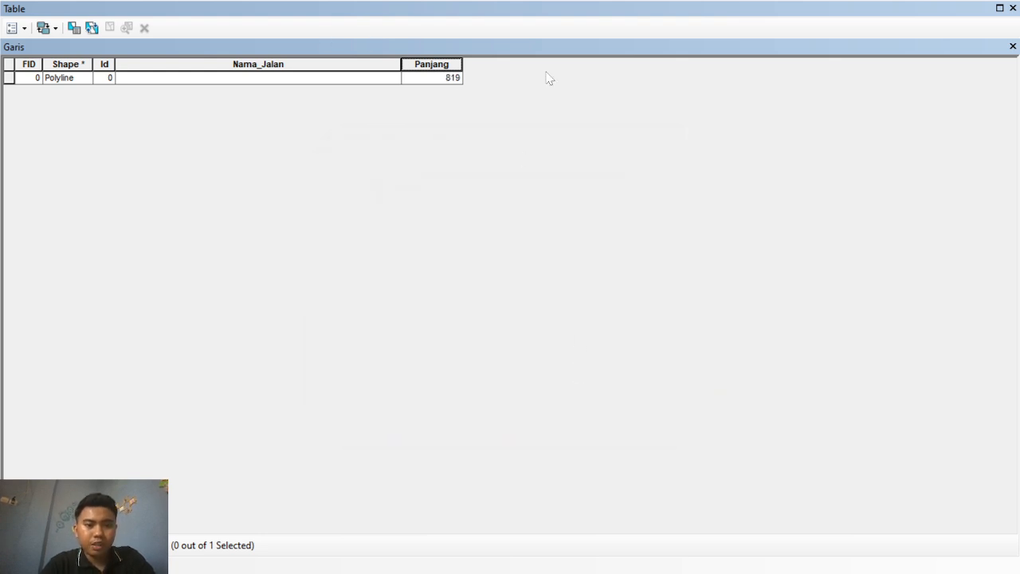
click(1013, 47)
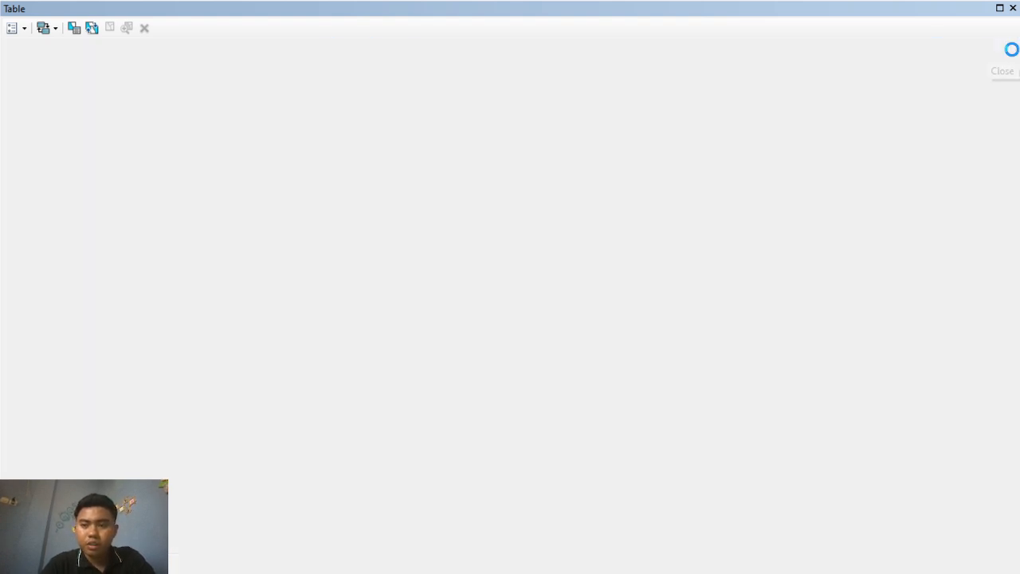
- Start an edit session for filling in the Garis attributes, continuing past the spatial reference warnings
click(720, 49)
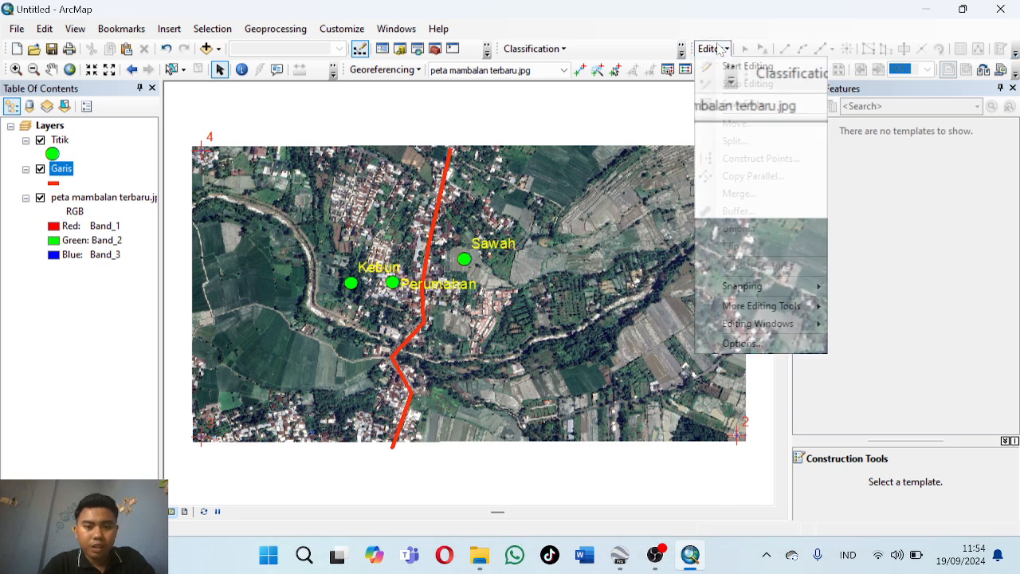
click(739, 63)
click(720, 49)
click(721, 52)
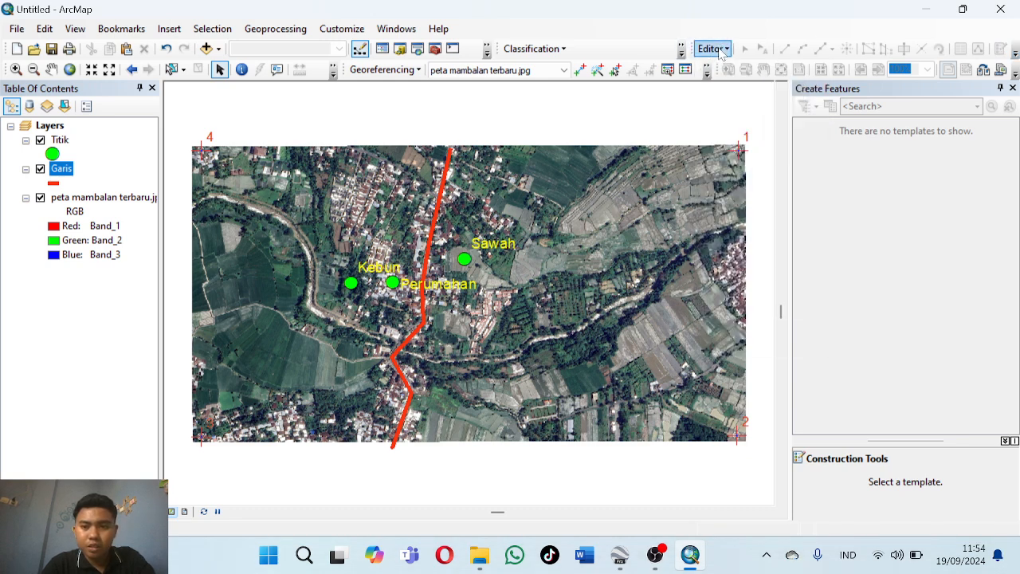
click(726, 49)
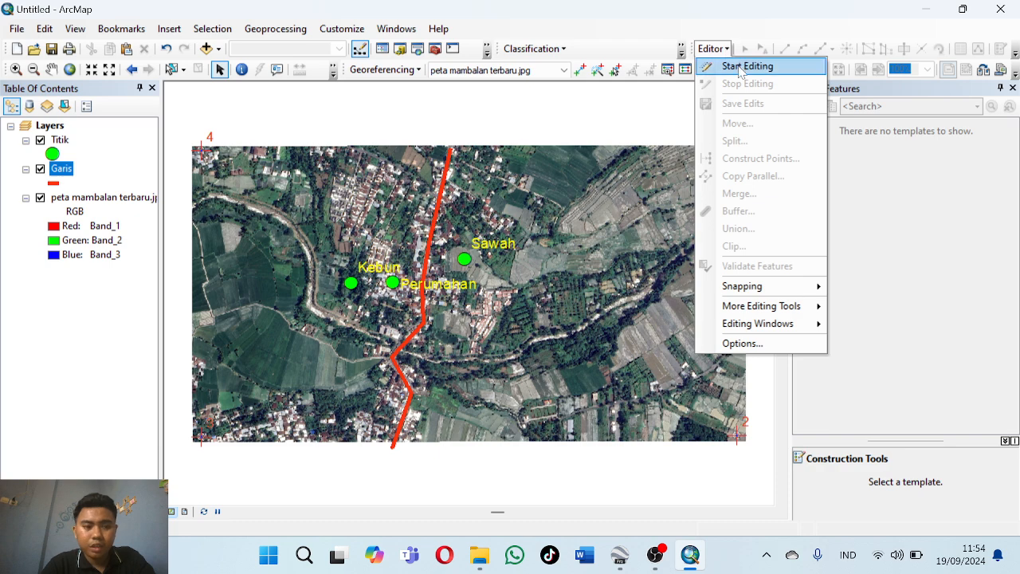
click(739, 68)
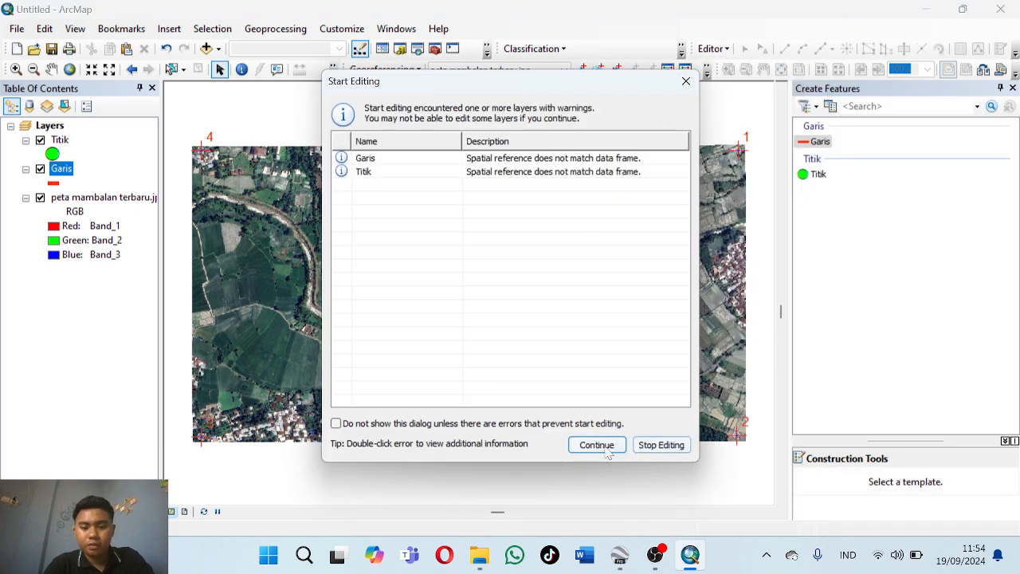
click(597, 444)
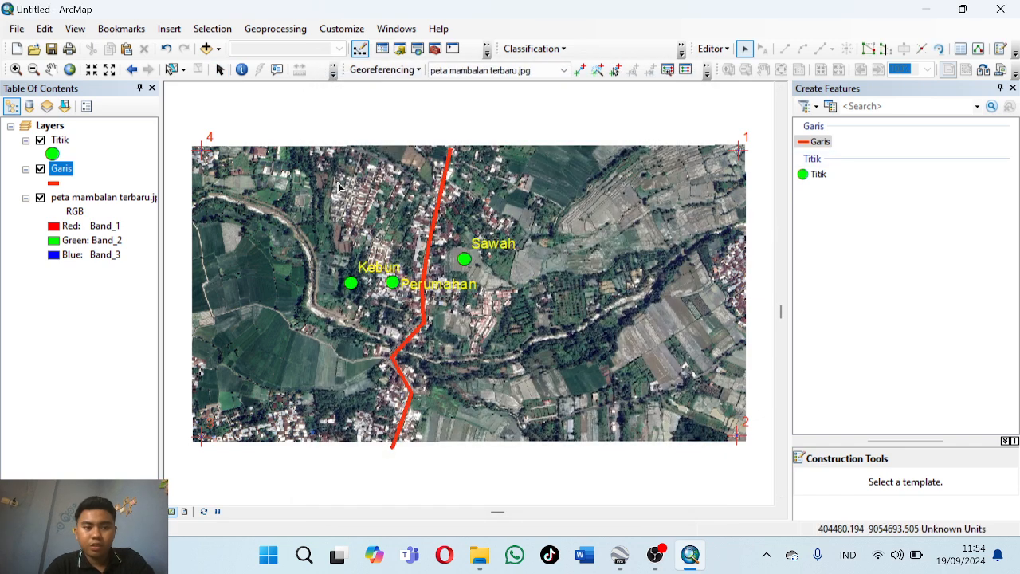
- Set the road line's Nama_Jalan value to "JL. Kekeri" in the Garis attribute table and close the table
right_click(62, 175)
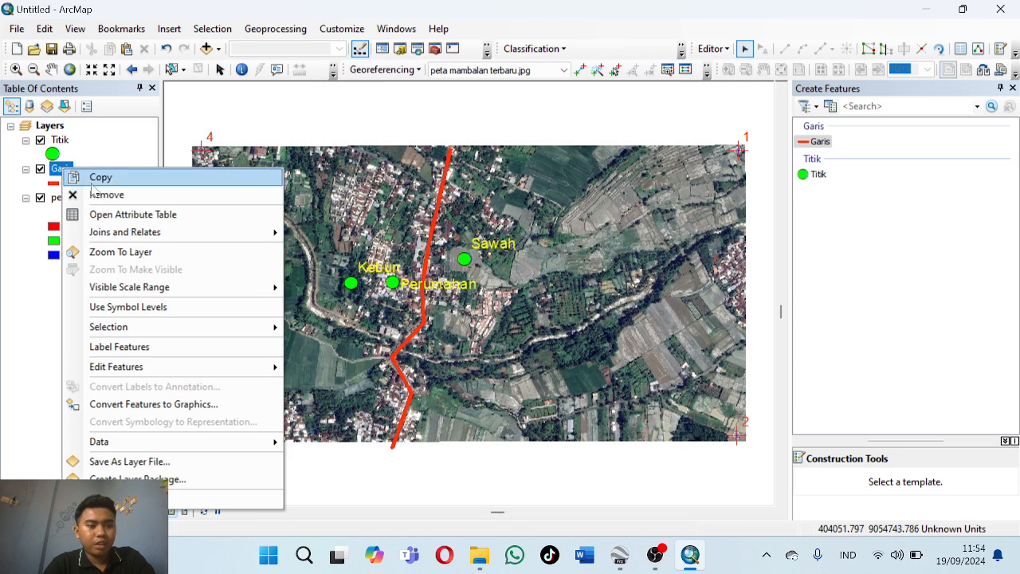
click(138, 213)
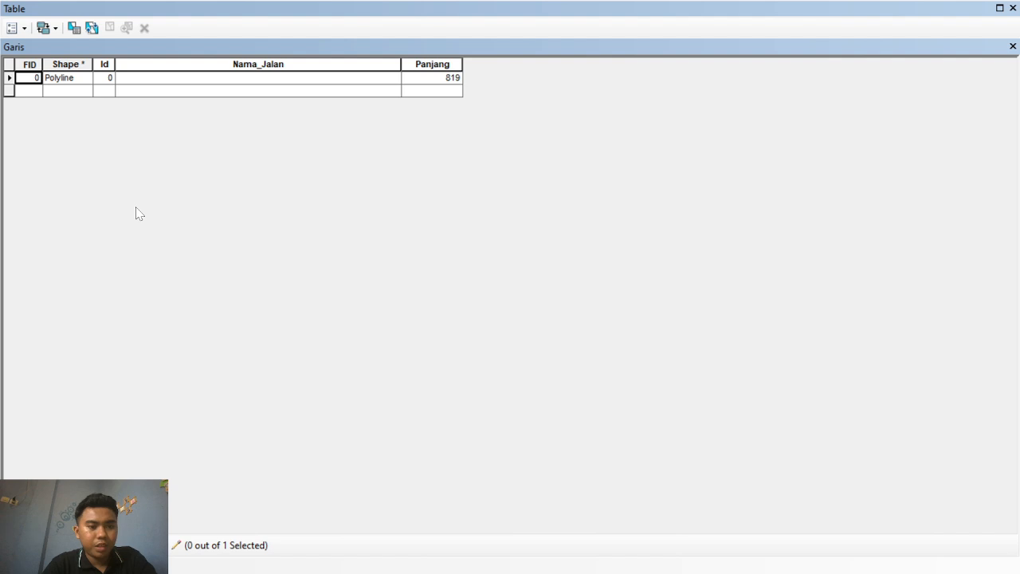
click(260, 78)
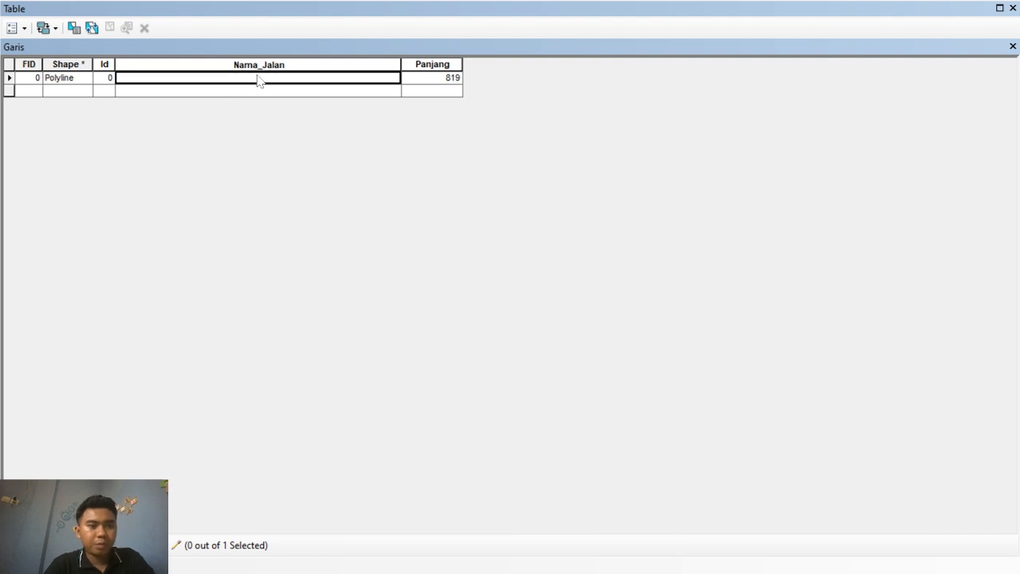
click(259, 79)
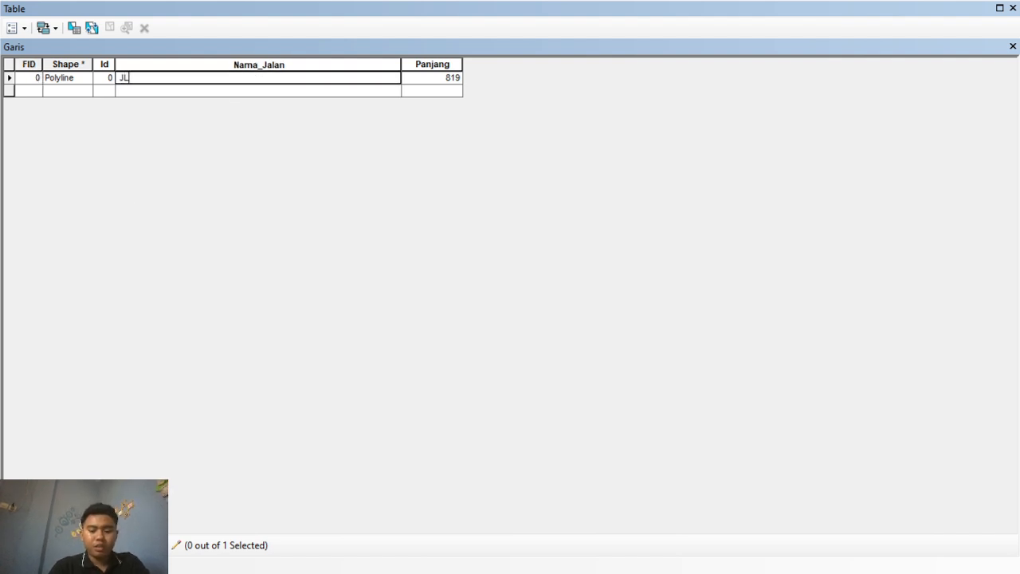
text(JL. Kekeri)
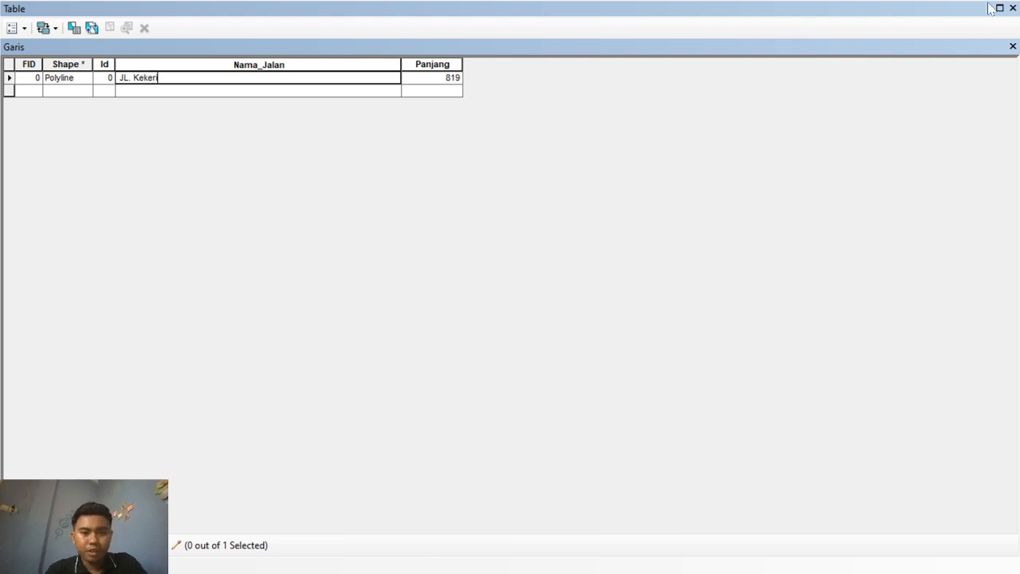
click(1013, 46)
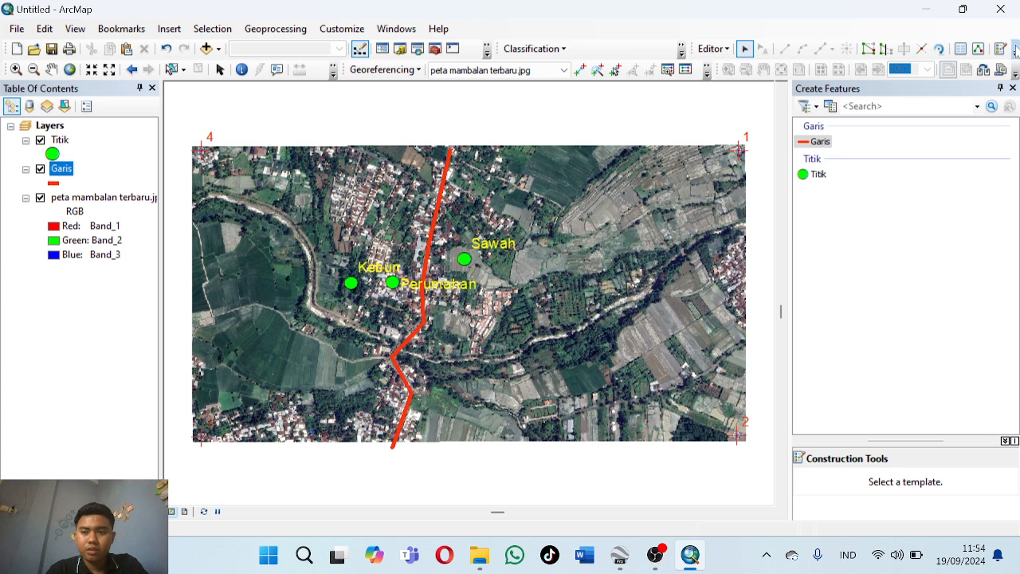
- Save the road name edits to the Garis layer and end the edit session
click(725, 50)
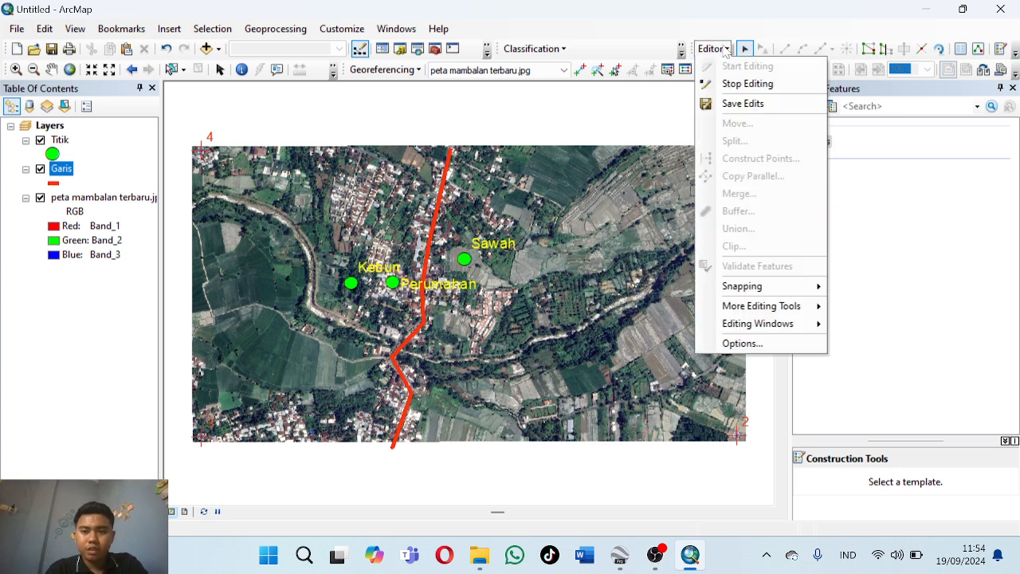
click(739, 104)
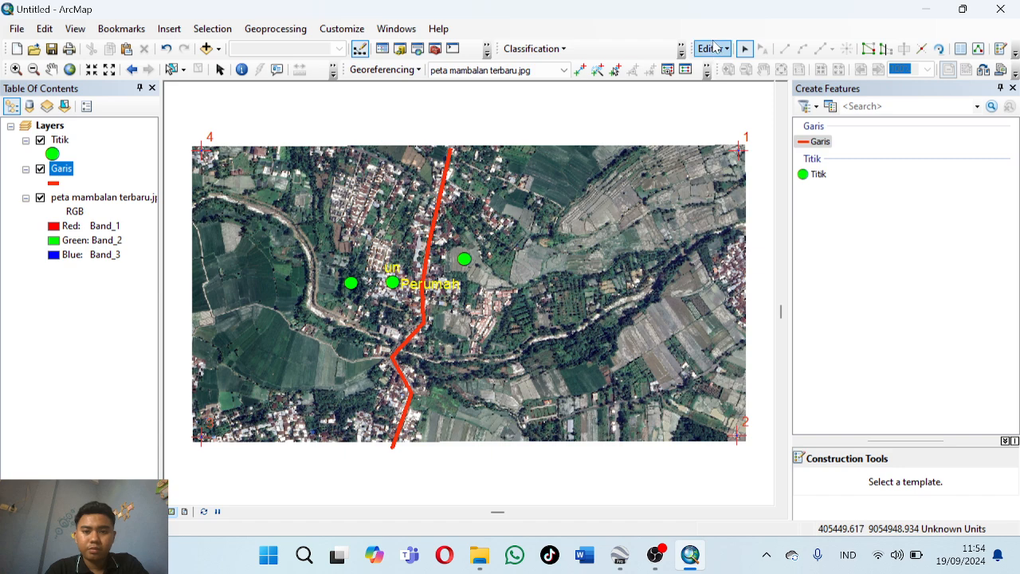
click(715, 48)
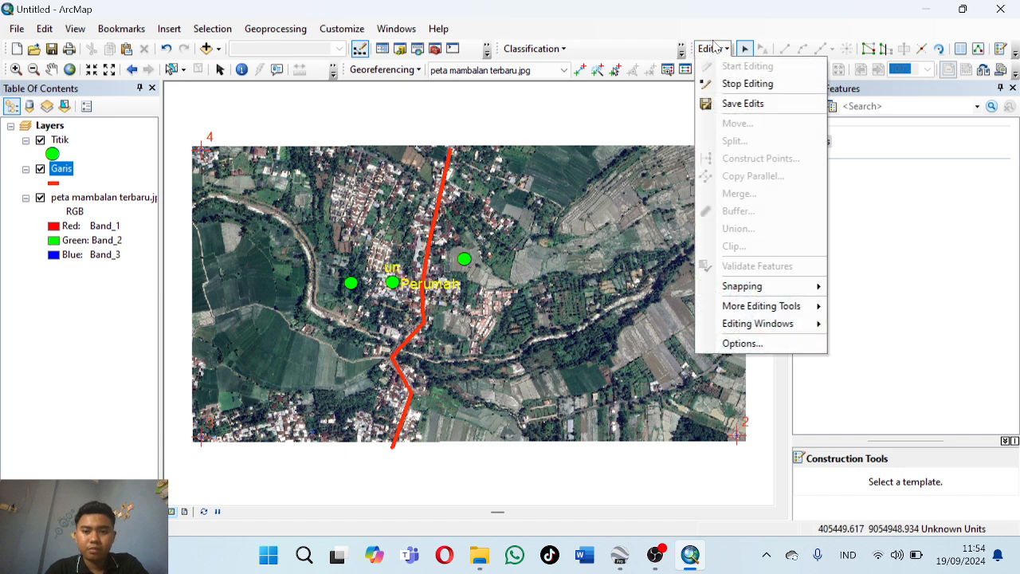
click(734, 84)
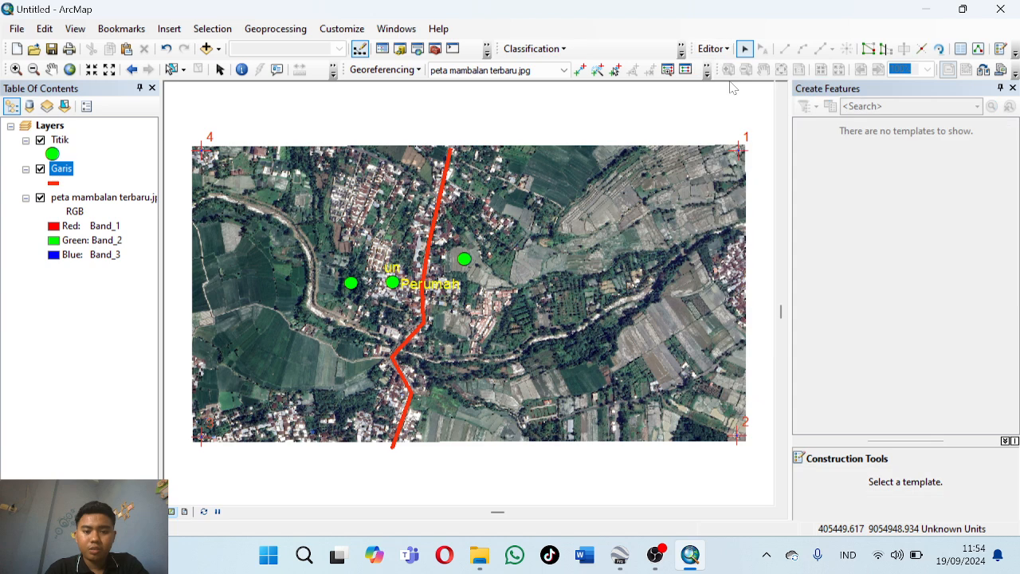
- Start a new edit session on the map layers, continuing past the spatial reference warnings
right_click(68, 174)
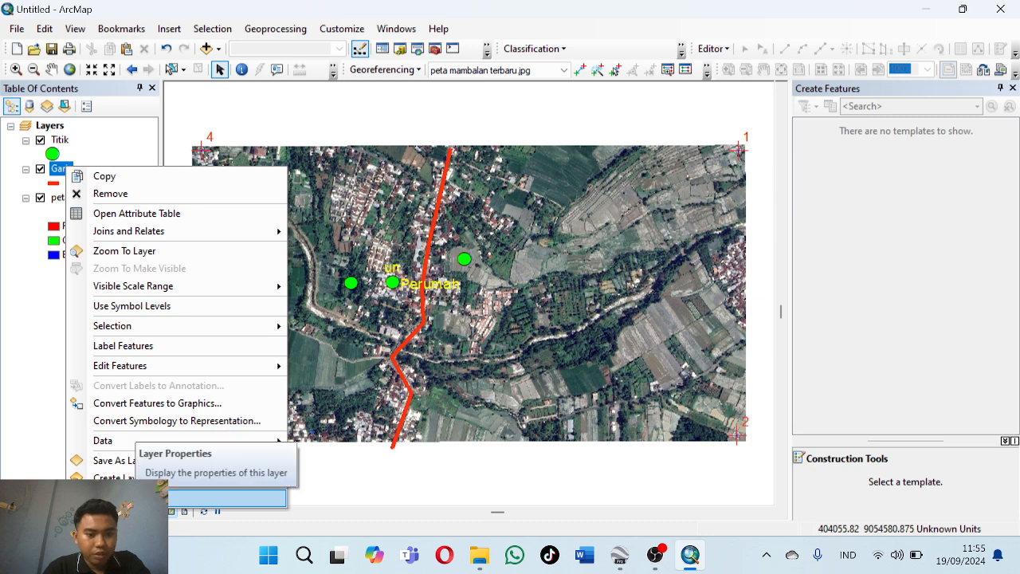
click(712, 49)
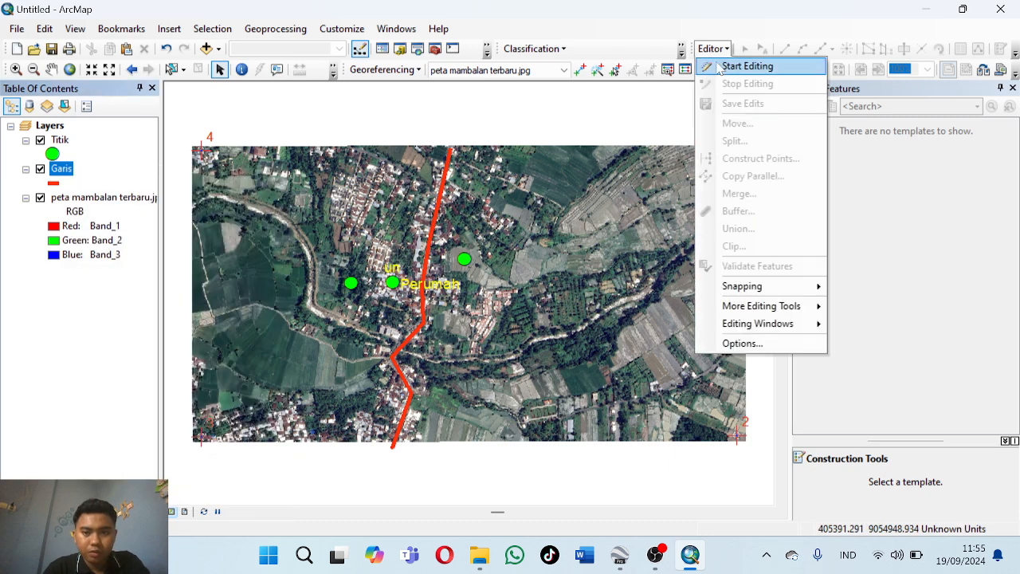
click(726, 69)
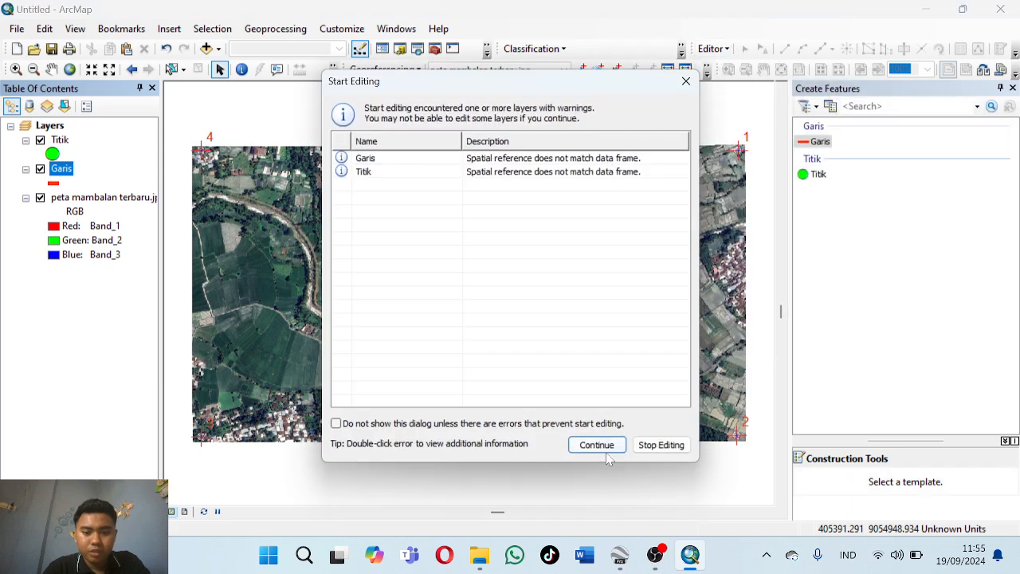
click(598, 444)
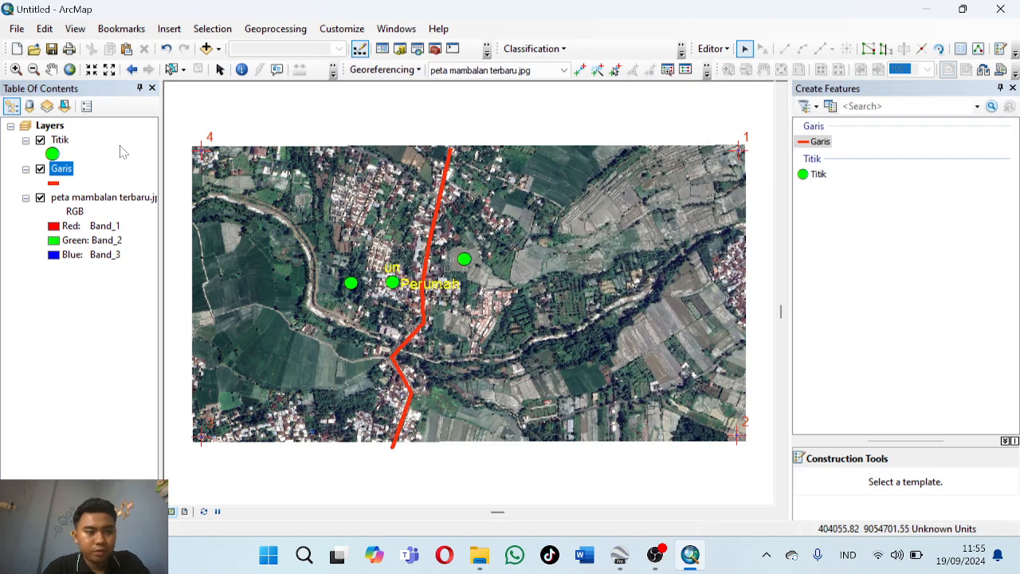
- Turn on labeling for the Garis layer in its properties, with Nama_Jalan as the label field
right_click(70, 174)
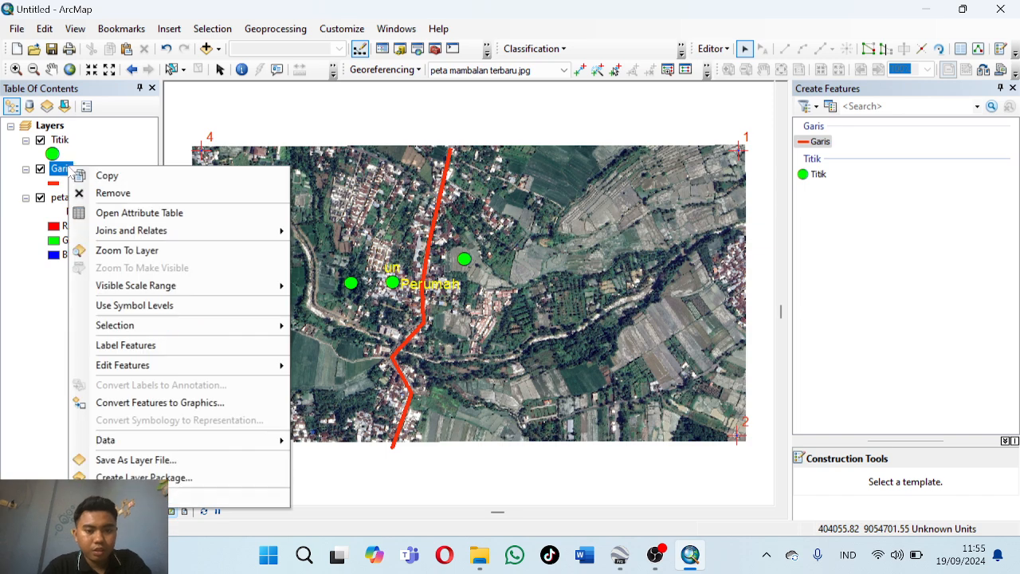
click(174, 498)
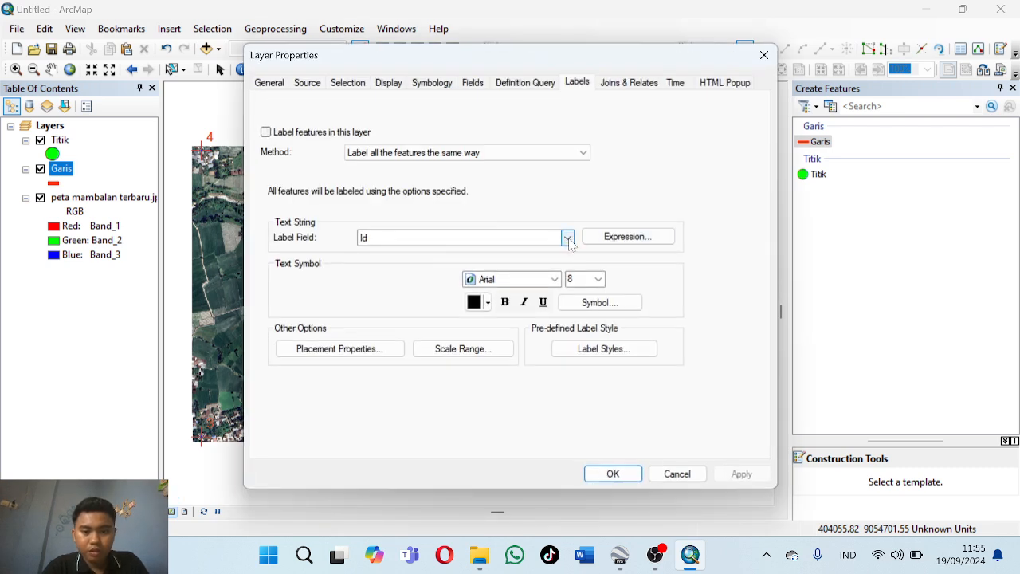
click(266, 133)
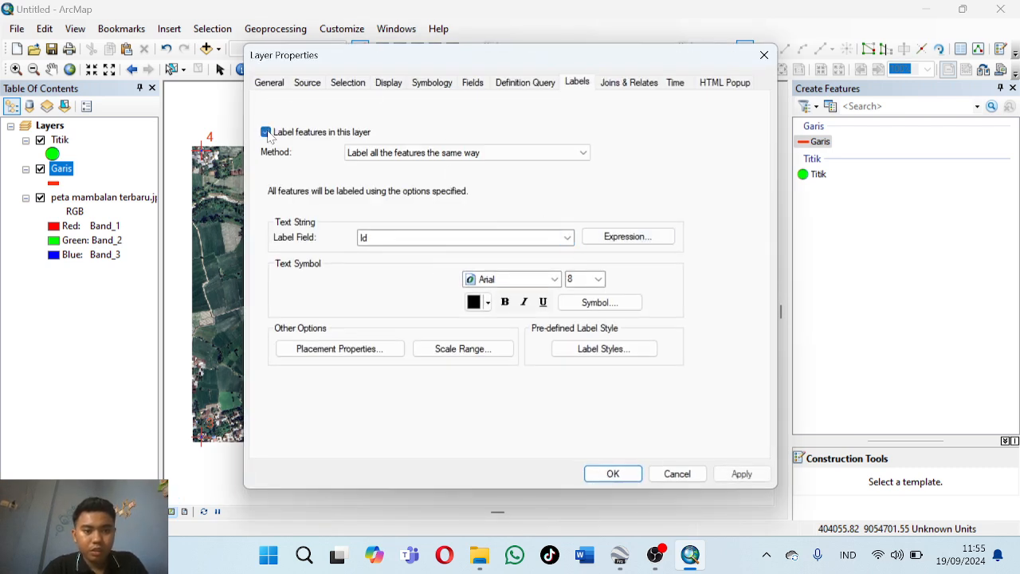
click(568, 239)
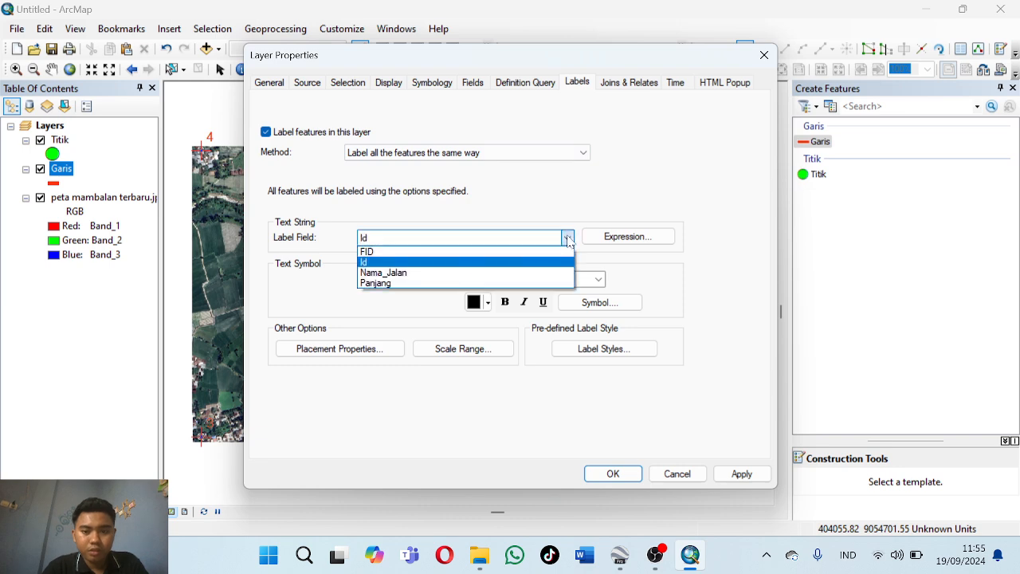
click(502, 273)
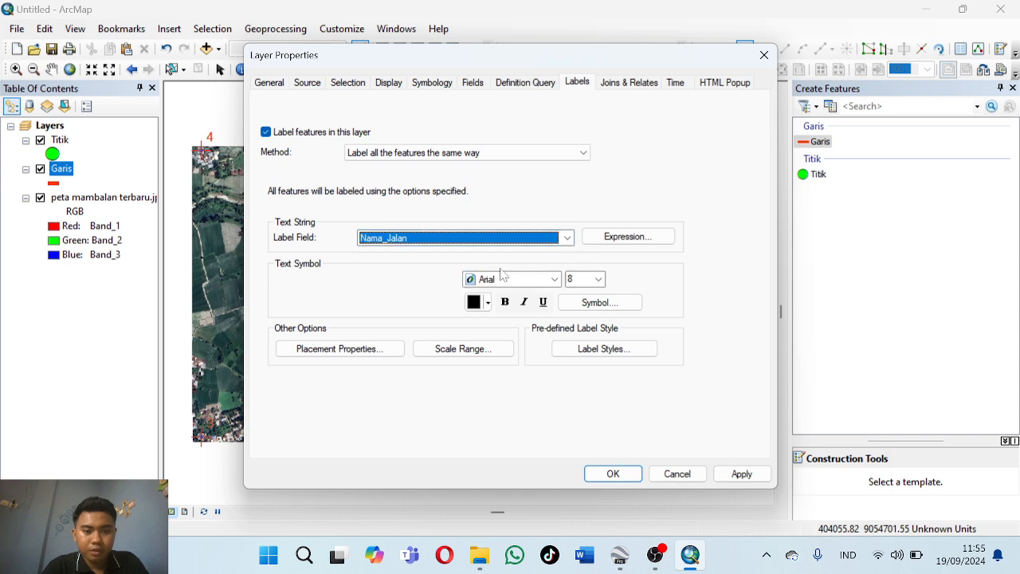
- Set the Garis label text to size 14 in yellow and apply the layer properties
click(599, 280)
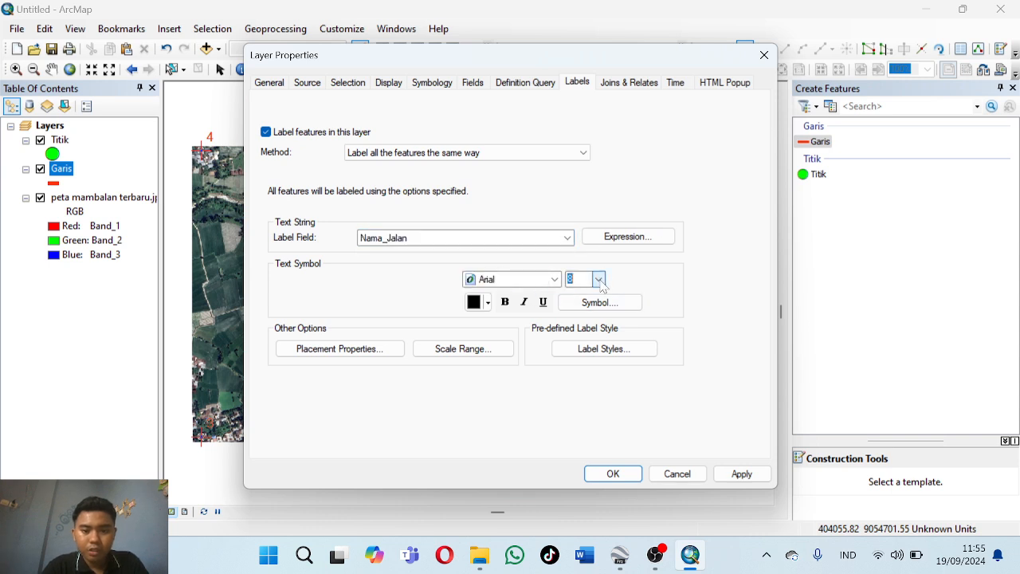
click(576, 345)
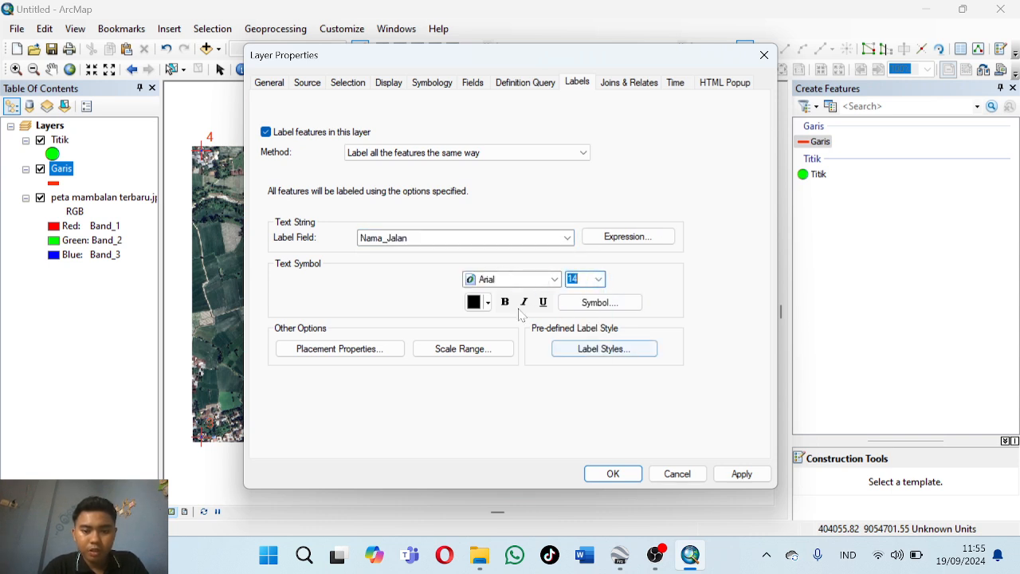
click(487, 302)
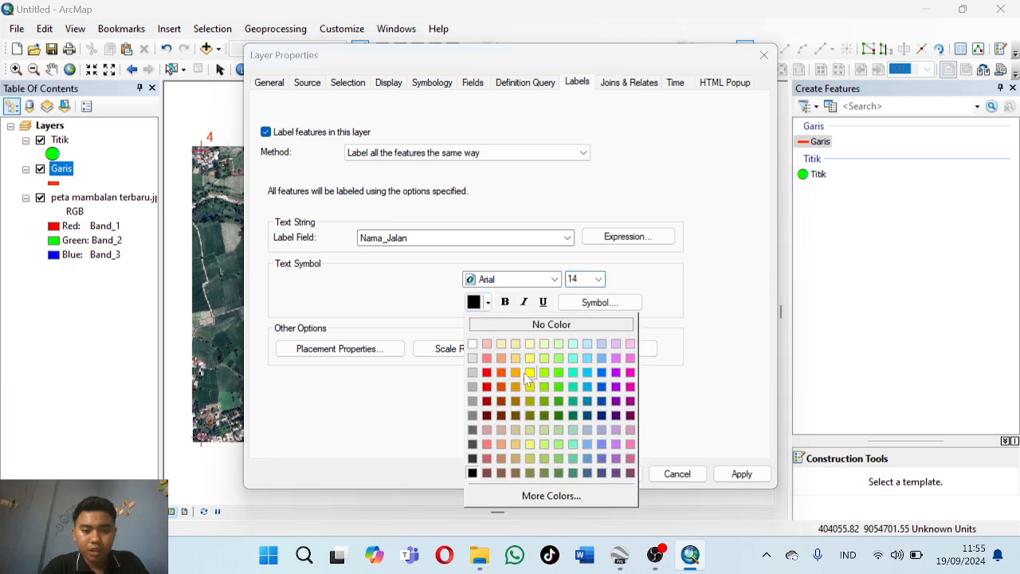
click(530, 372)
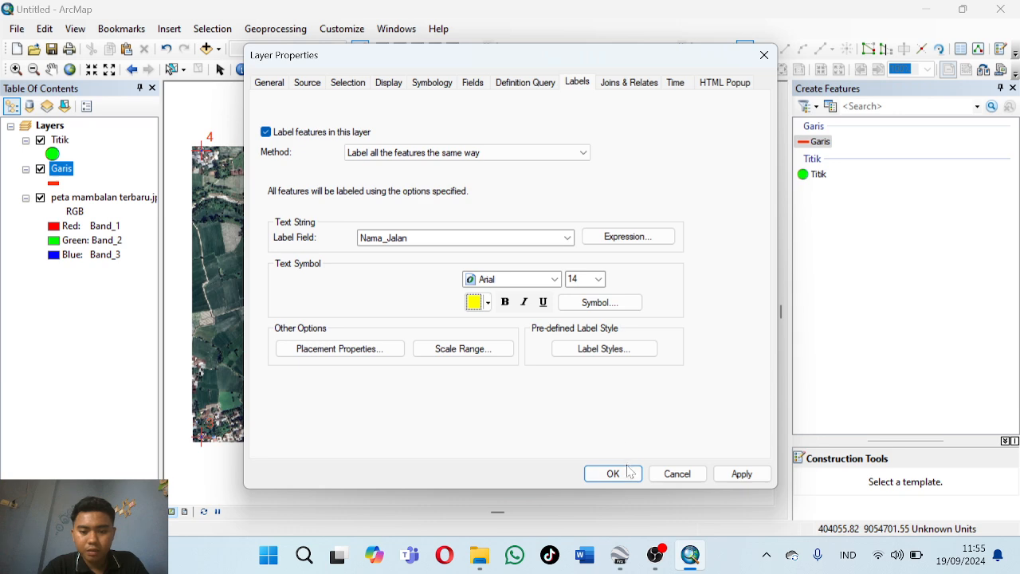
click(629, 473)
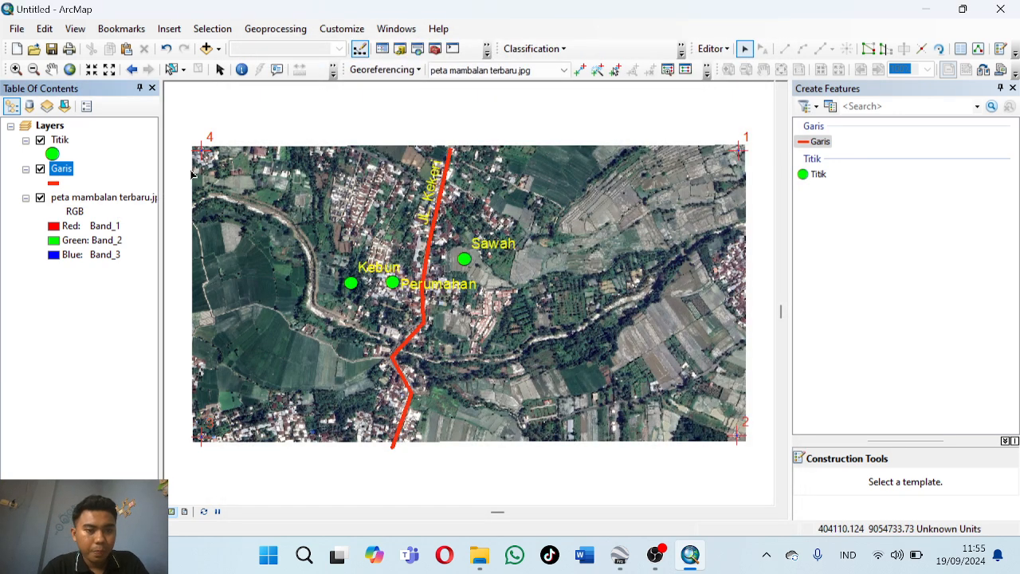
- Save the edits and stop editing now that the Garis layer is labeled
click(725, 49)
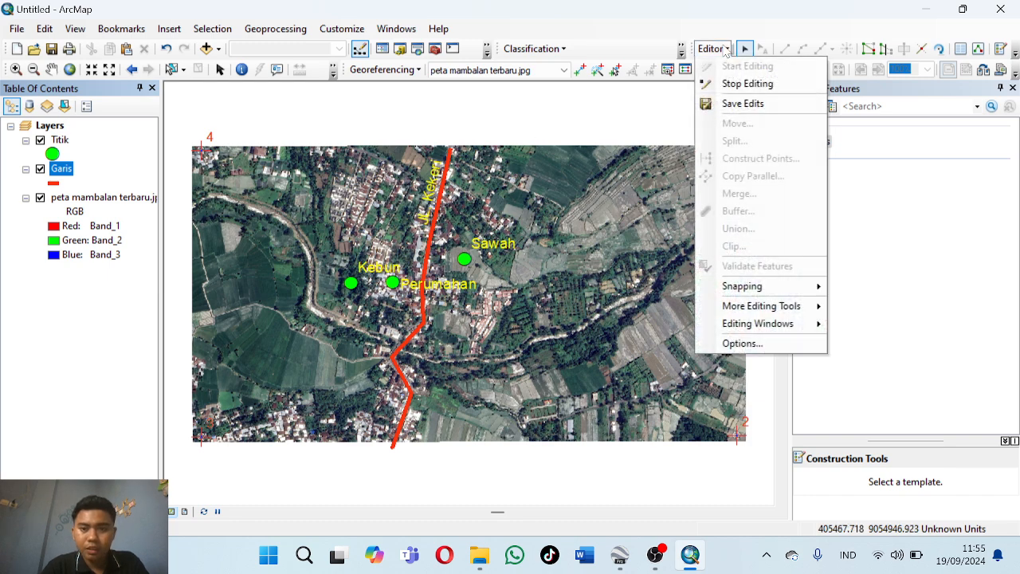
click(743, 105)
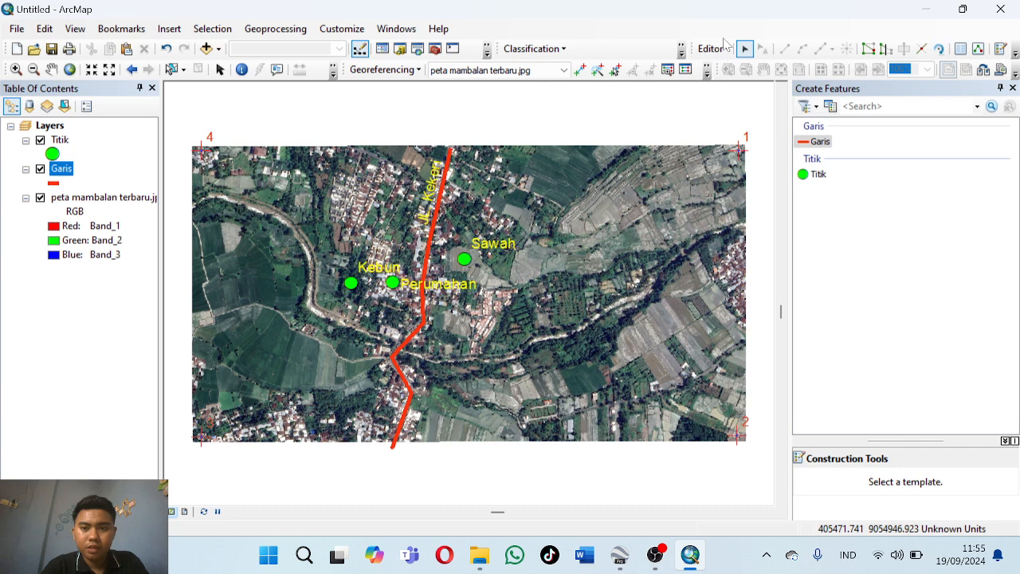
click(724, 48)
click(745, 83)
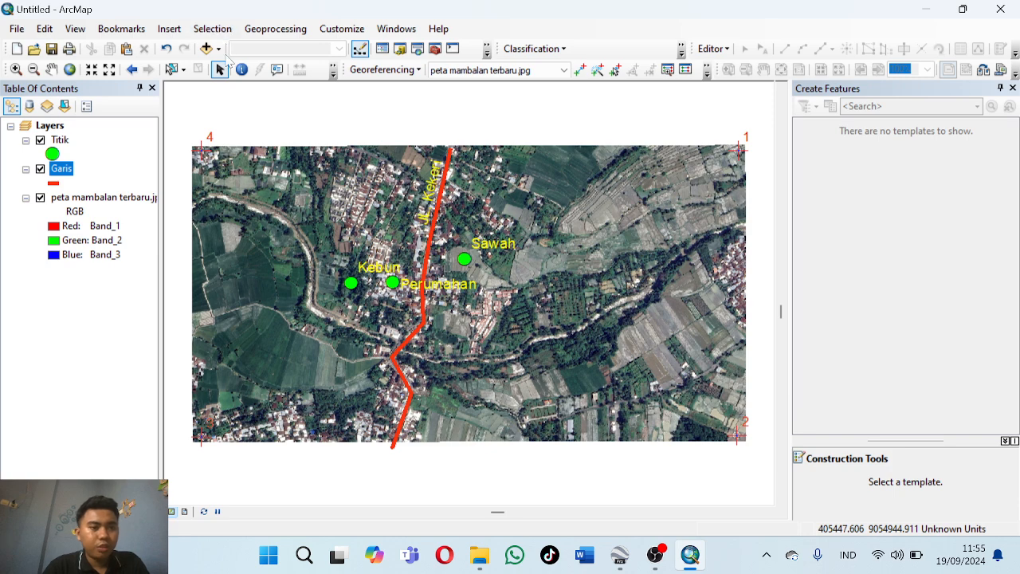
- Set up a new shapefile named Polygon with feature type Polygon in the Catalog folder that holds Garis.shp and Titik.shp
click(394, 32)
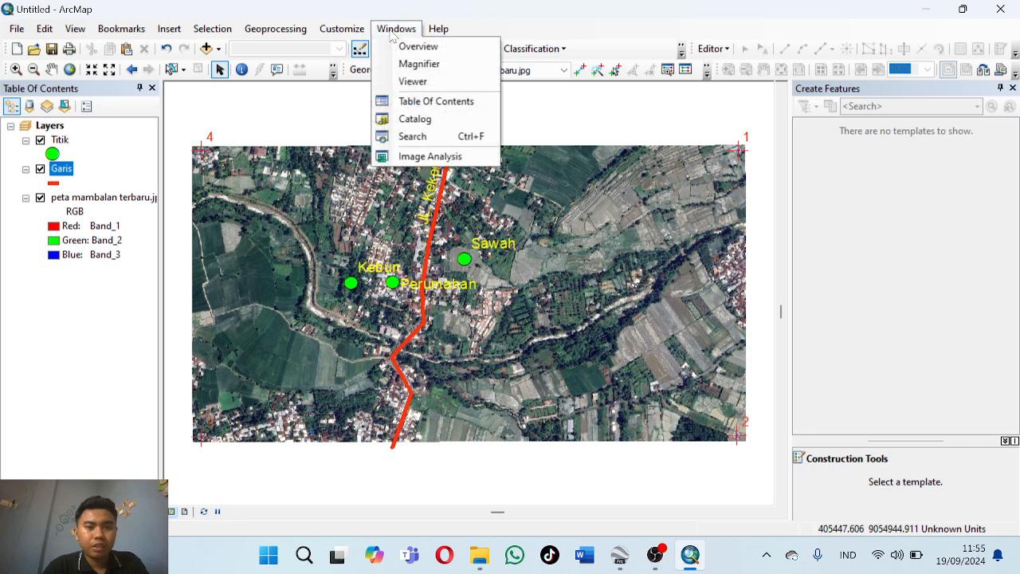
click(416, 119)
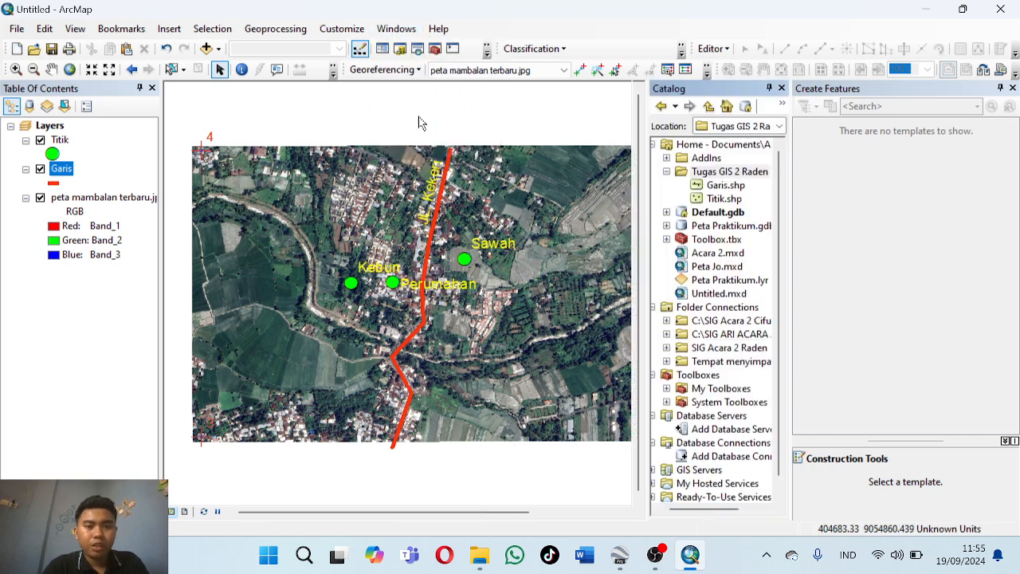
right_click(730, 172)
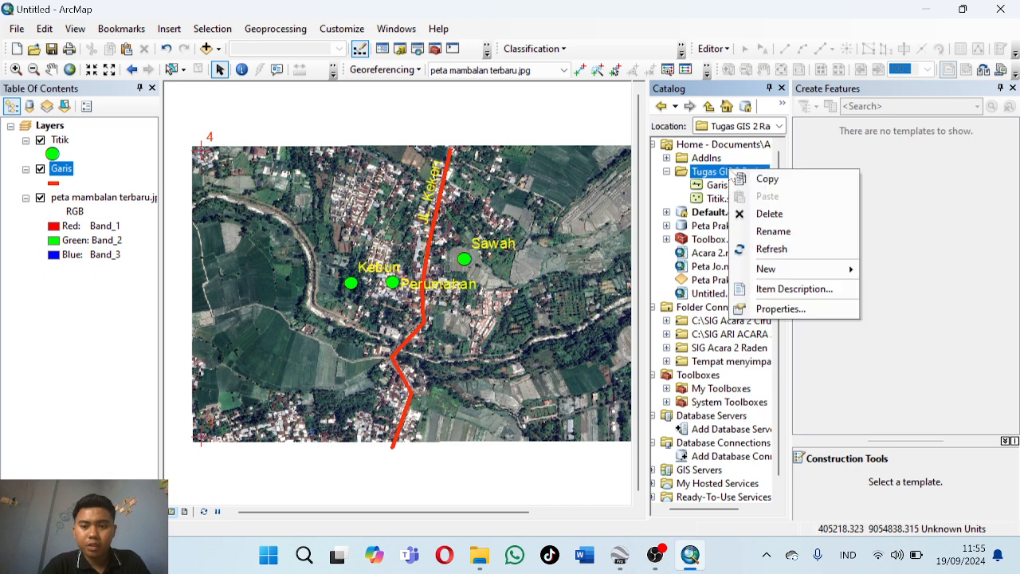
mouse_move(806, 270)
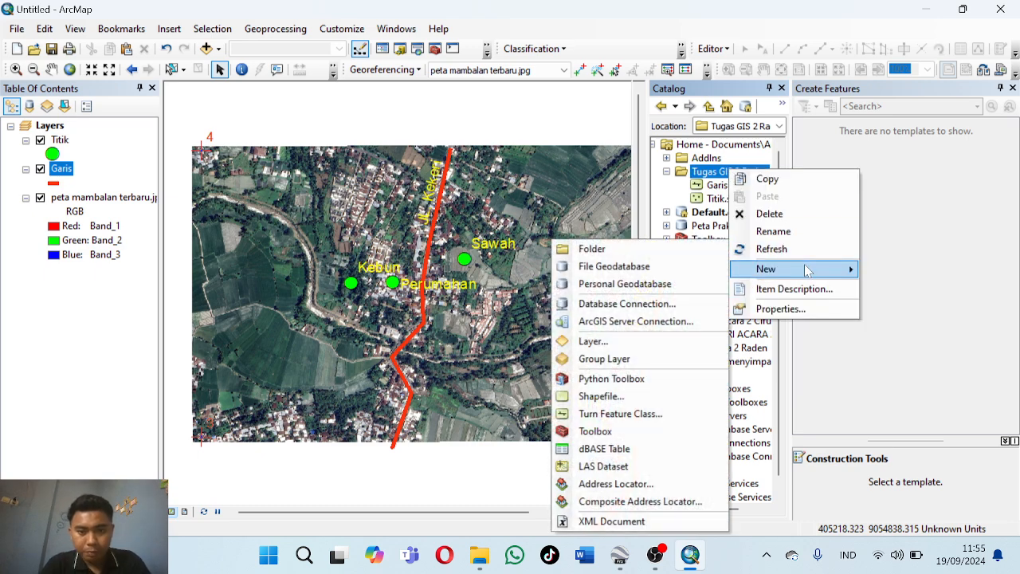
click(633, 396)
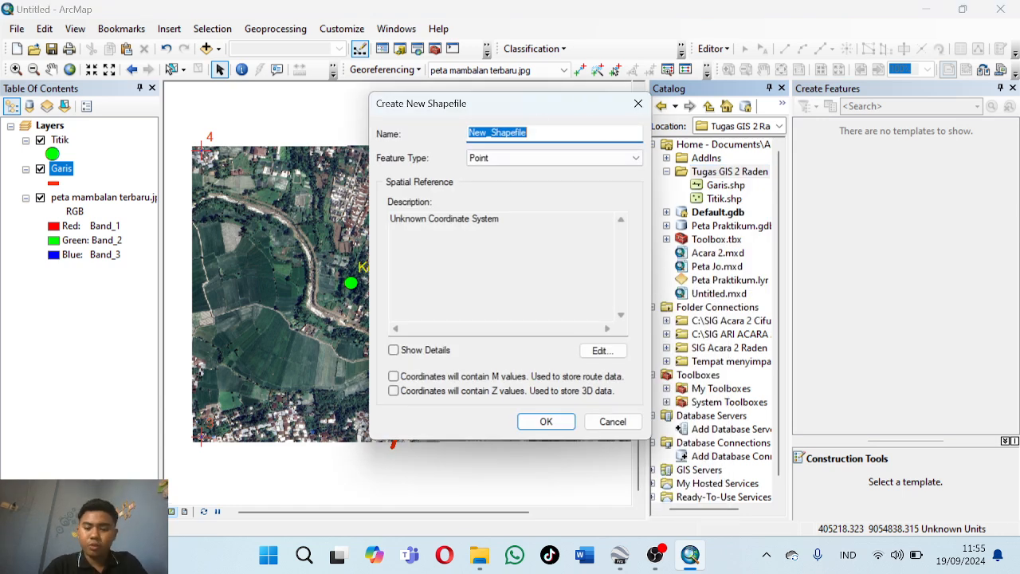
key(BackSpace)
text(Polygon)
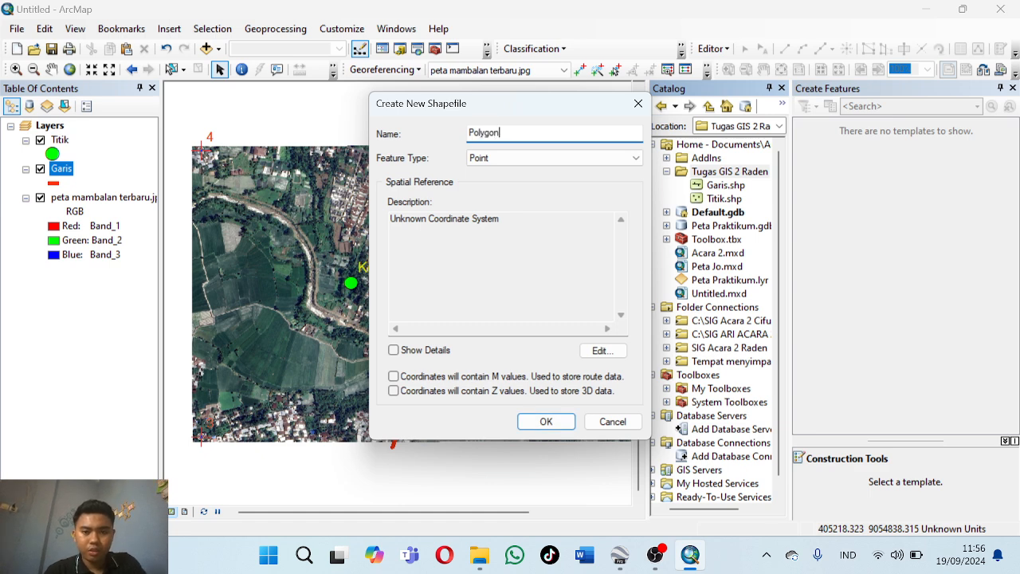
click(616, 159)
click(547, 194)
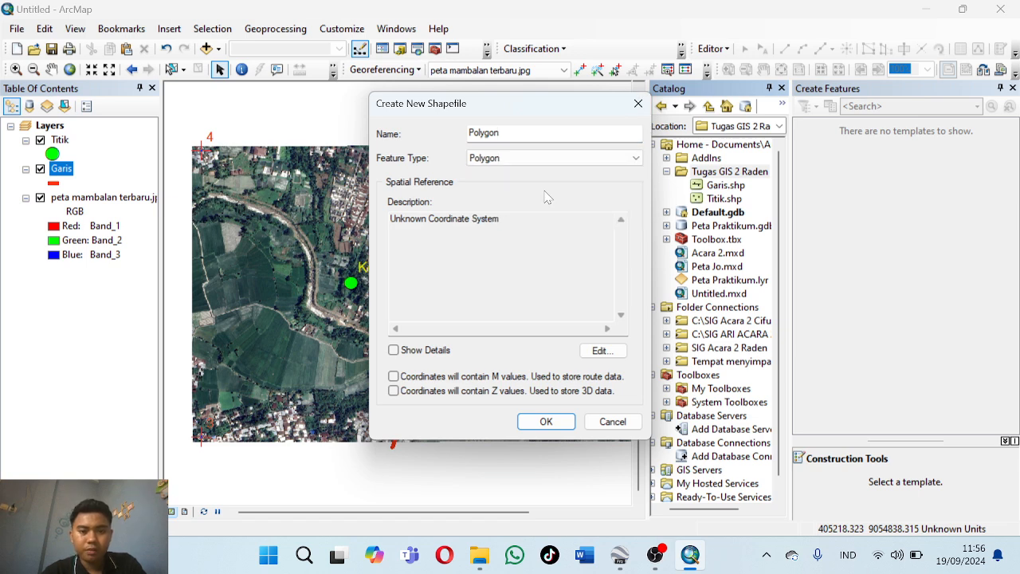
- Assign WGS 1984 UTM Zone 50S to the new shapefile, create it, and close the Catalog
click(603, 352)
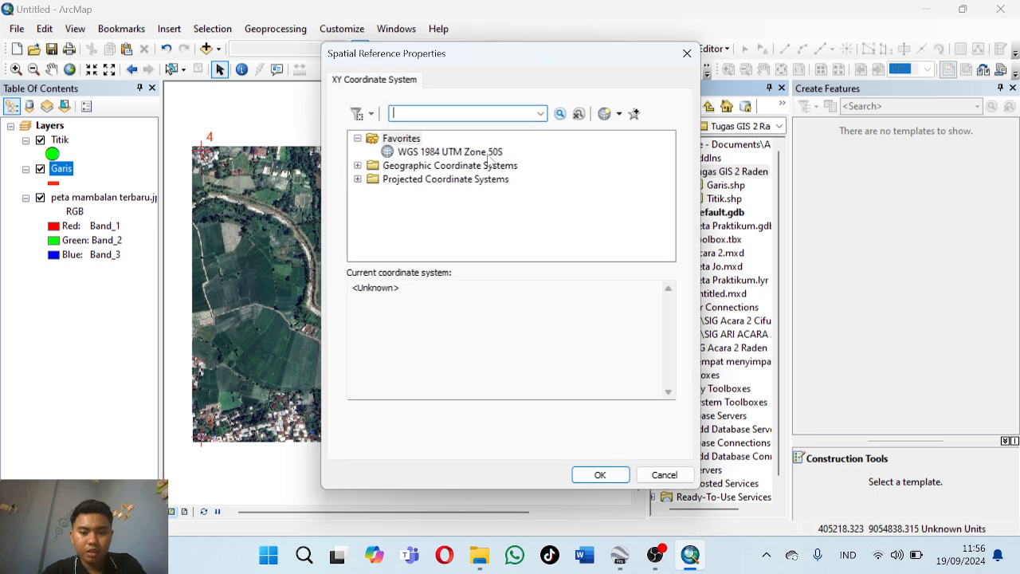
click(428, 153)
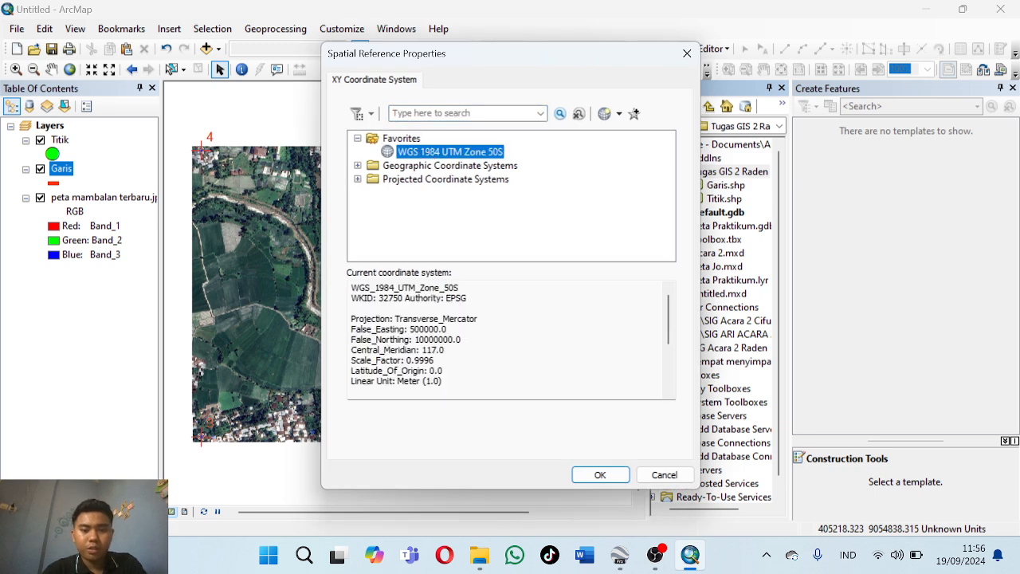
click(609, 475)
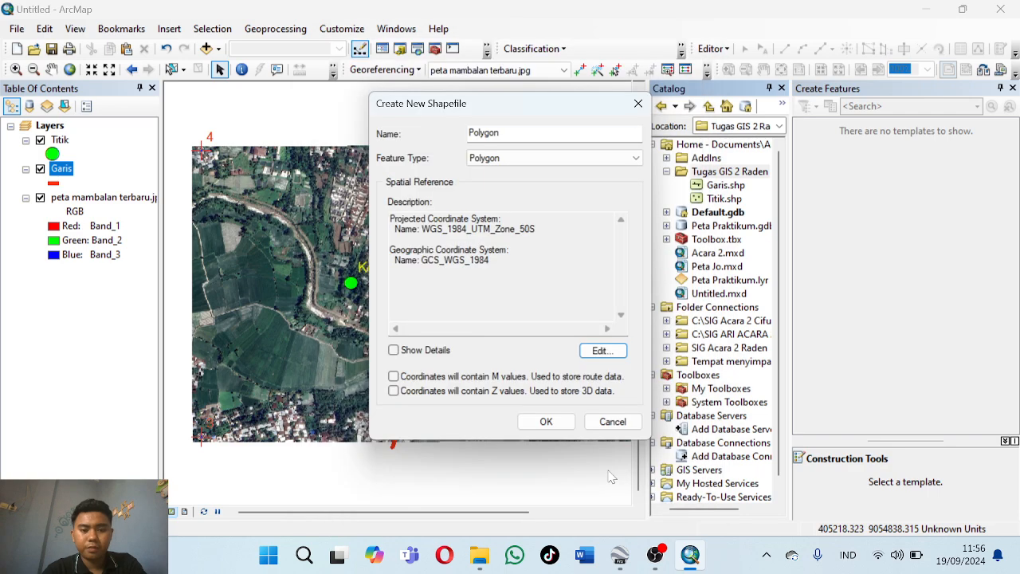
click(547, 423)
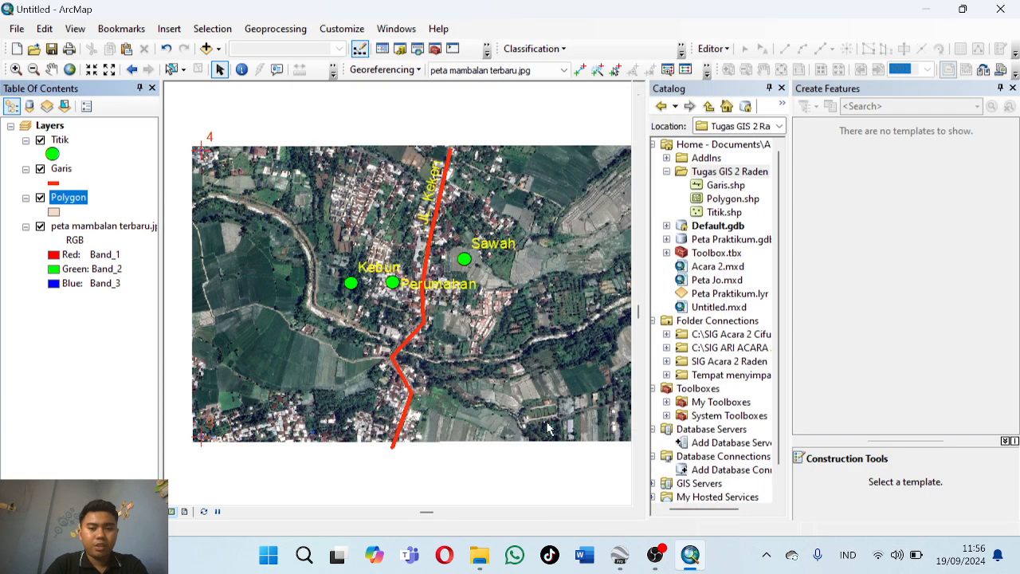
click(783, 88)
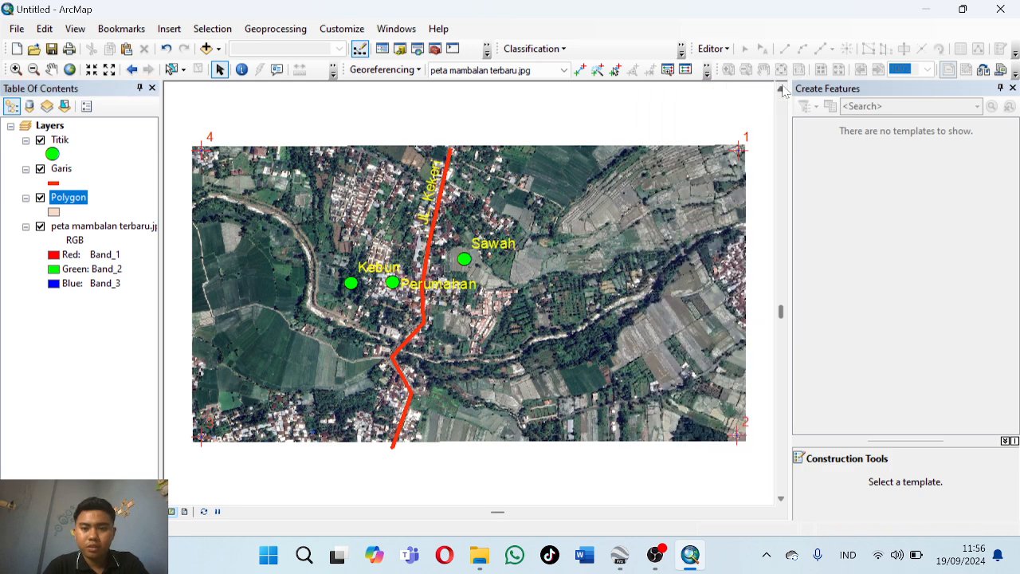
- Start editing the Polygon layer despite the spatial reference warnings and choose the Polygon template for new features
right_click(77, 204)
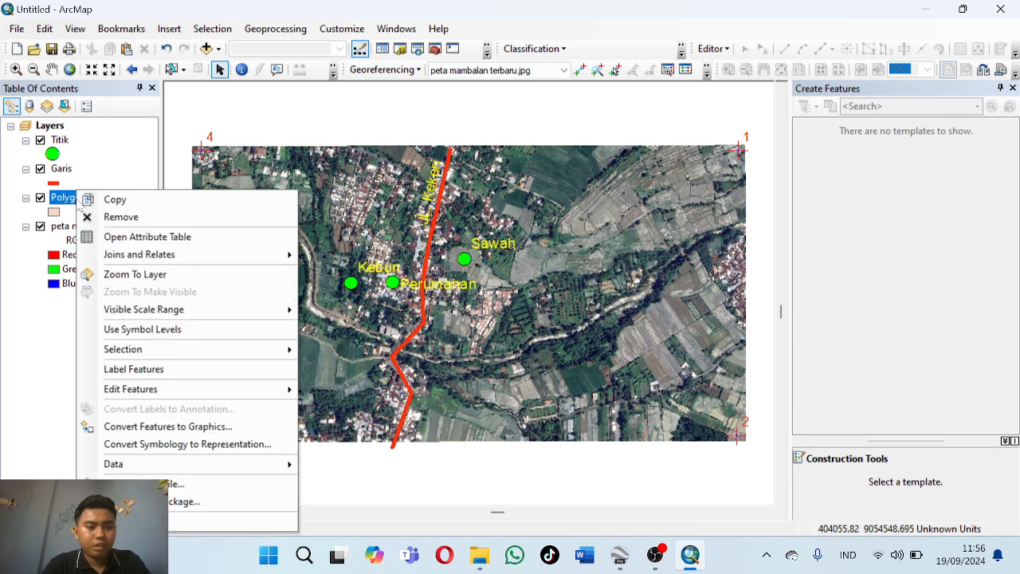
mouse_move(185, 391)
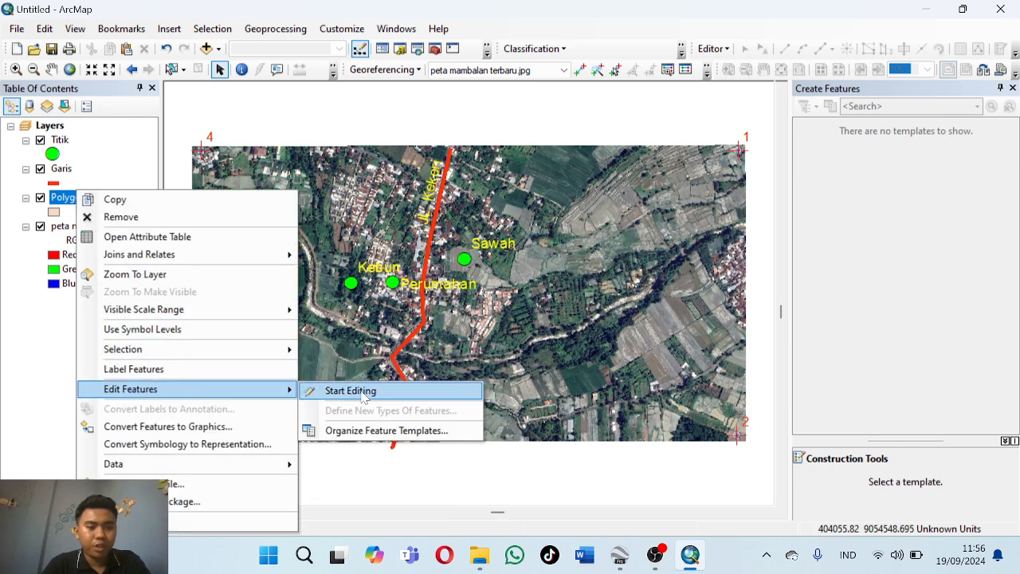
click(351, 391)
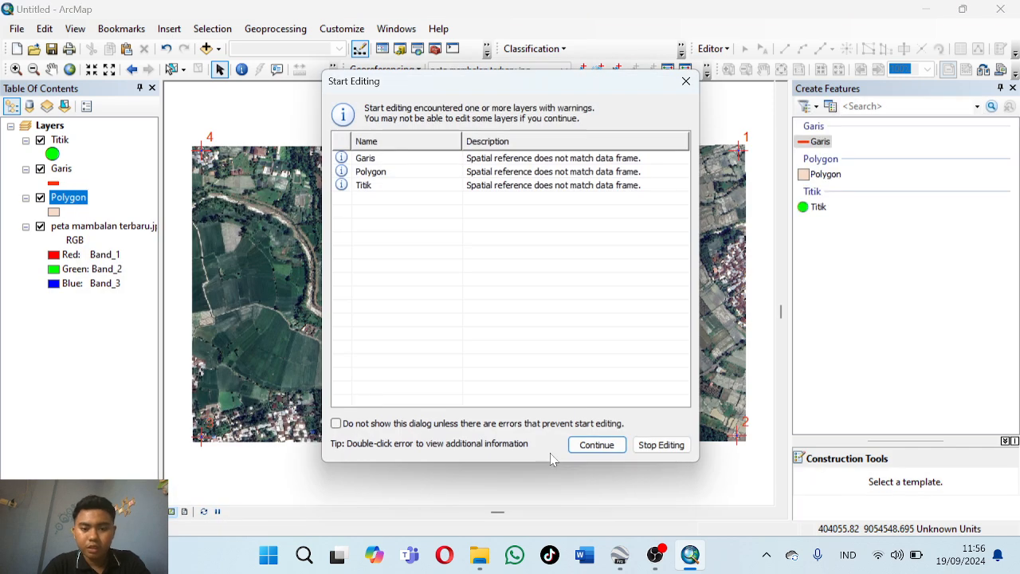
click(587, 448)
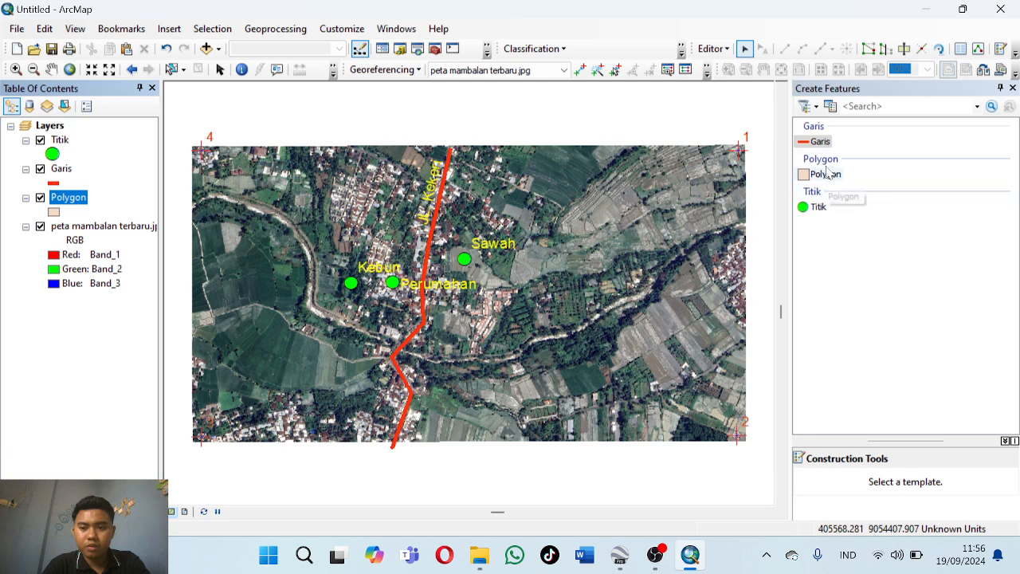
click(826, 174)
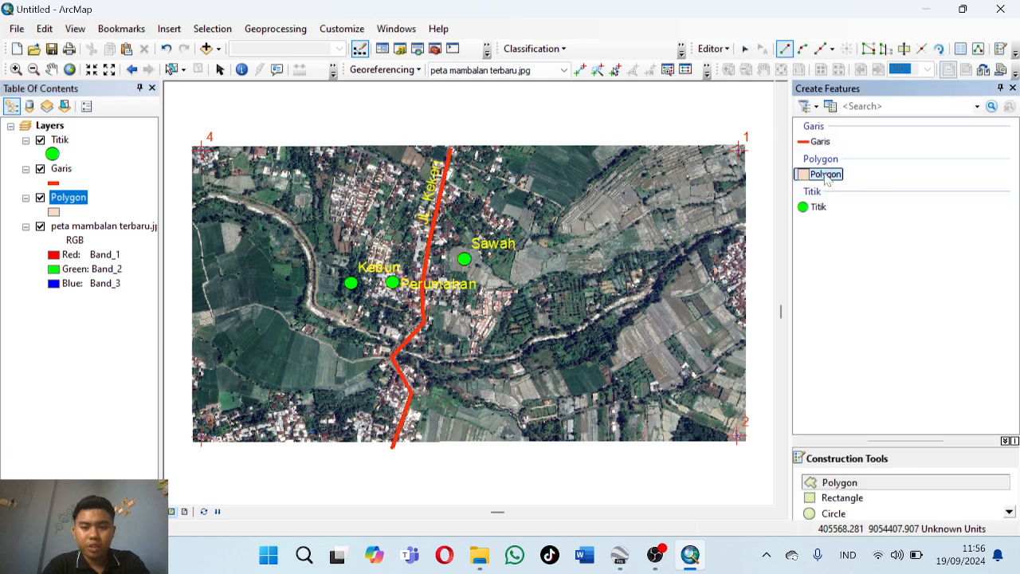
- Digitize a four-sided polygon over the green fields in the southwest of the map, west of the river, and finish the sketch
click(267, 310)
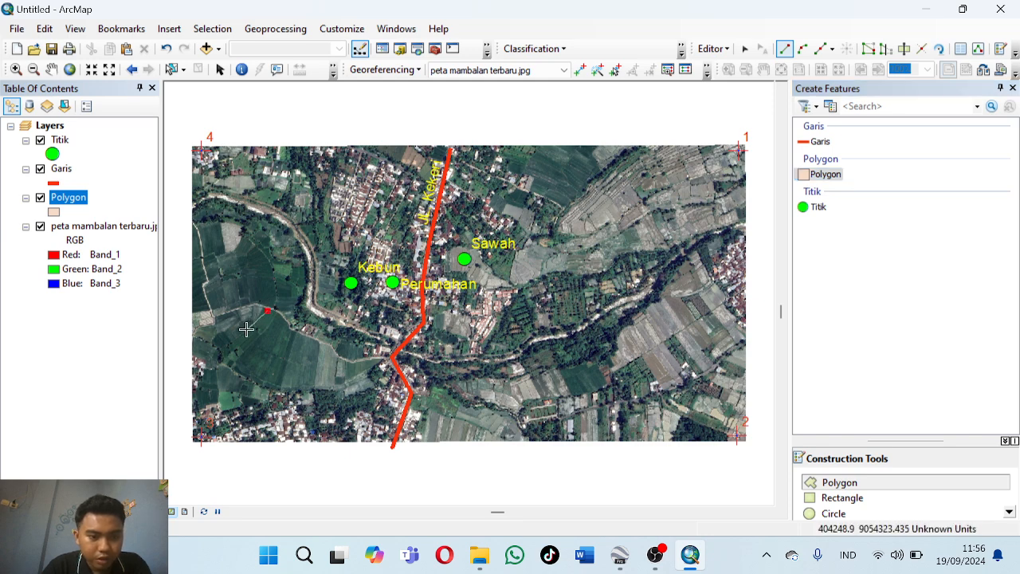
click(219, 349)
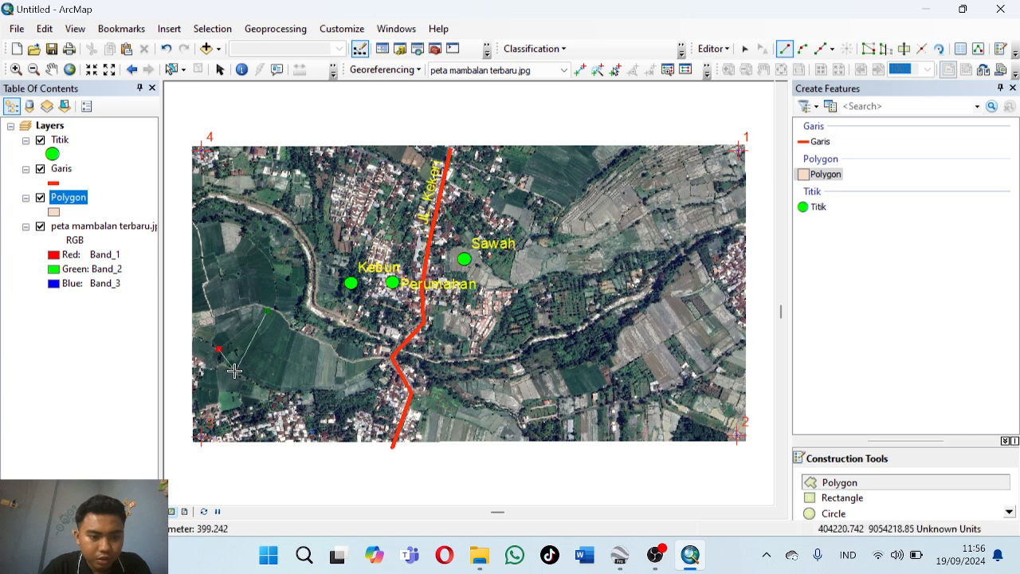
click(279, 393)
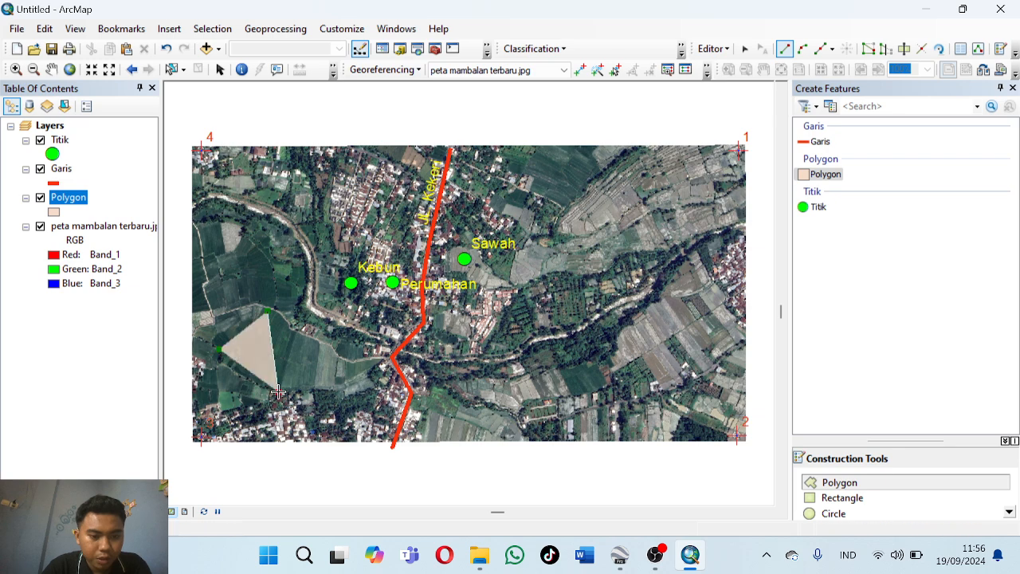
double_click(292, 334)
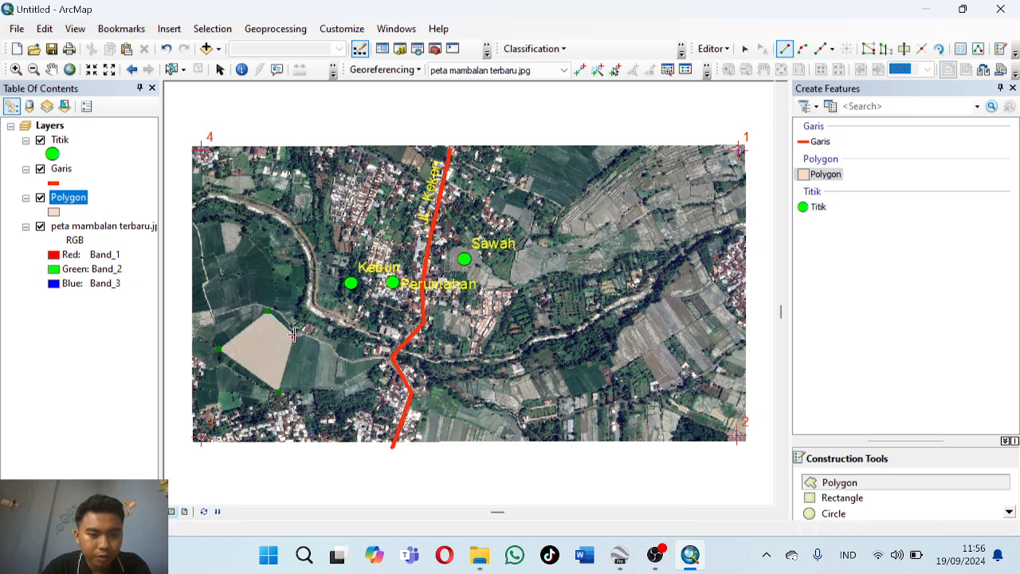
right_click(293, 334)
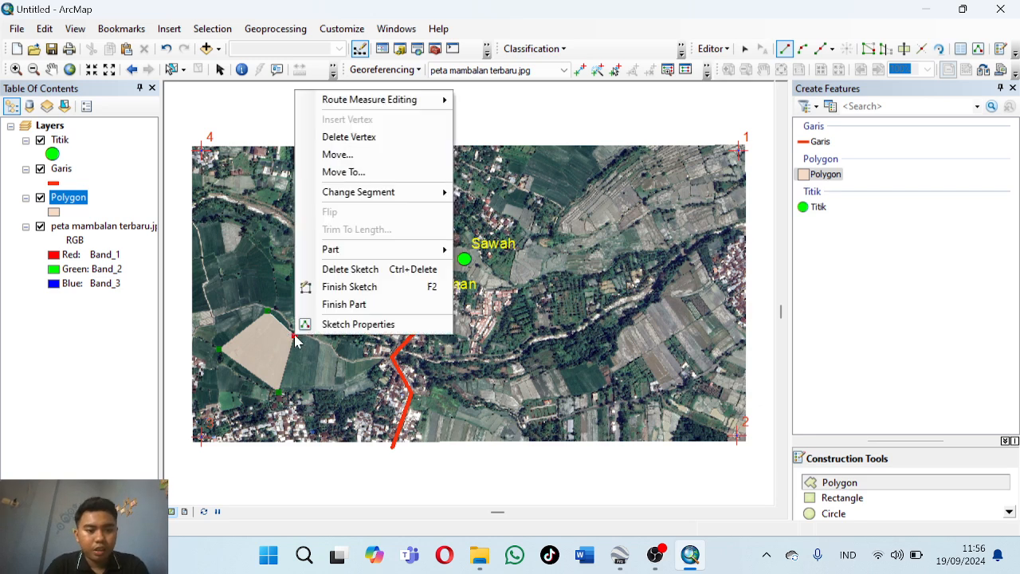
click(363, 288)
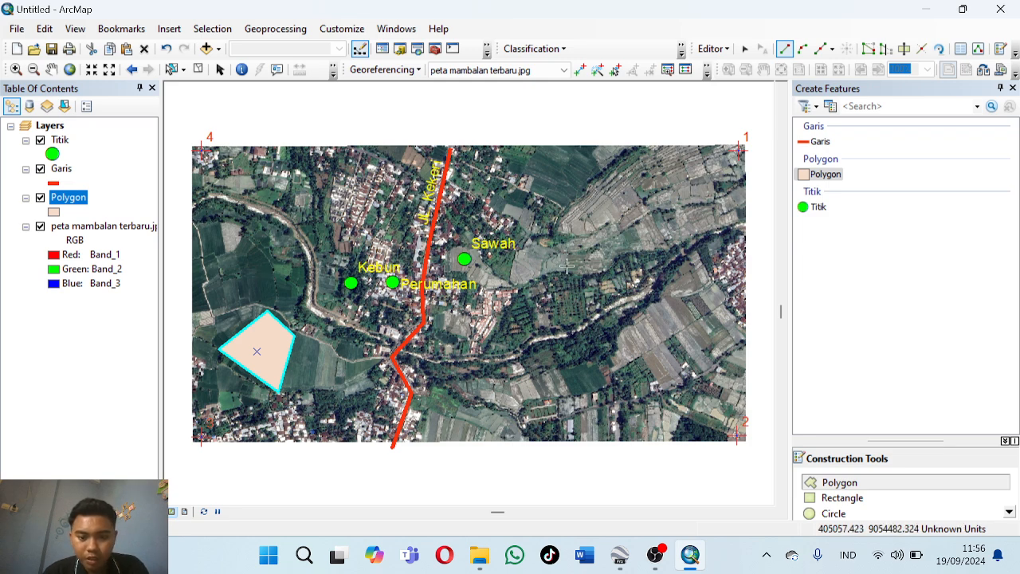
- Digitize a second polygon over the dense housing in the north of the map, west of the red road line, and finish the sketch
click(336, 174)
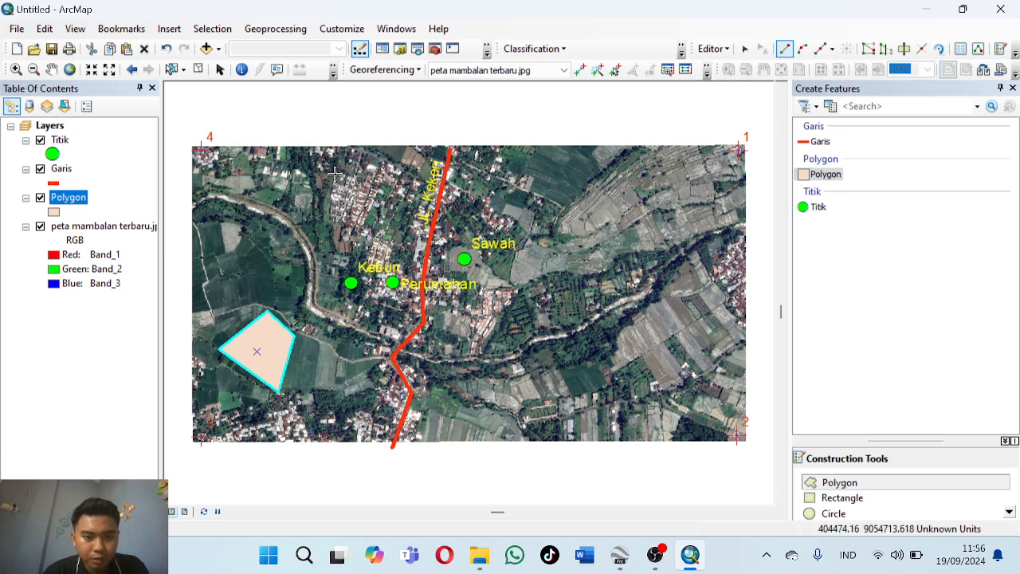
click(333, 219)
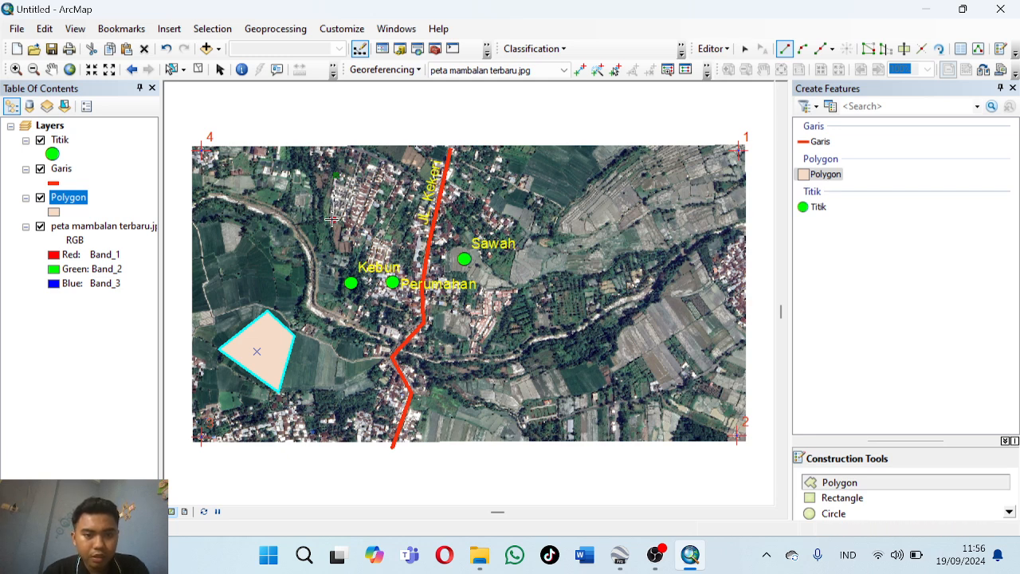
click(364, 225)
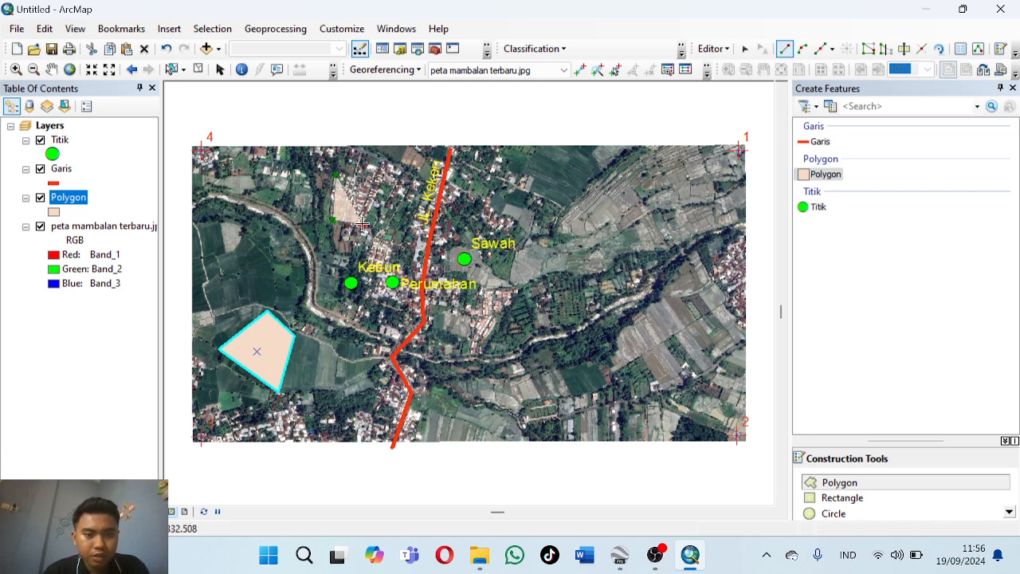
click(386, 163)
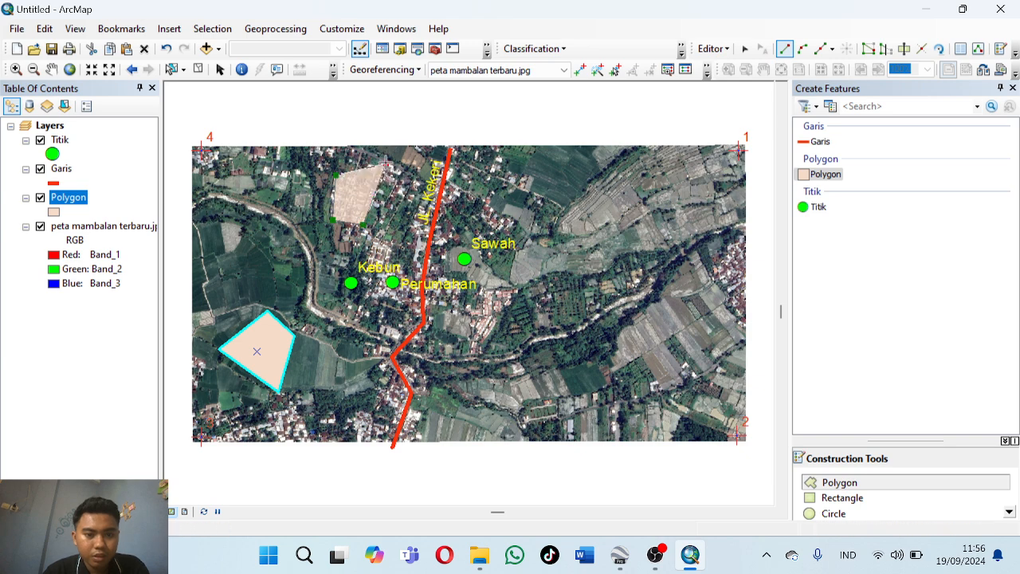
right_click(366, 163)
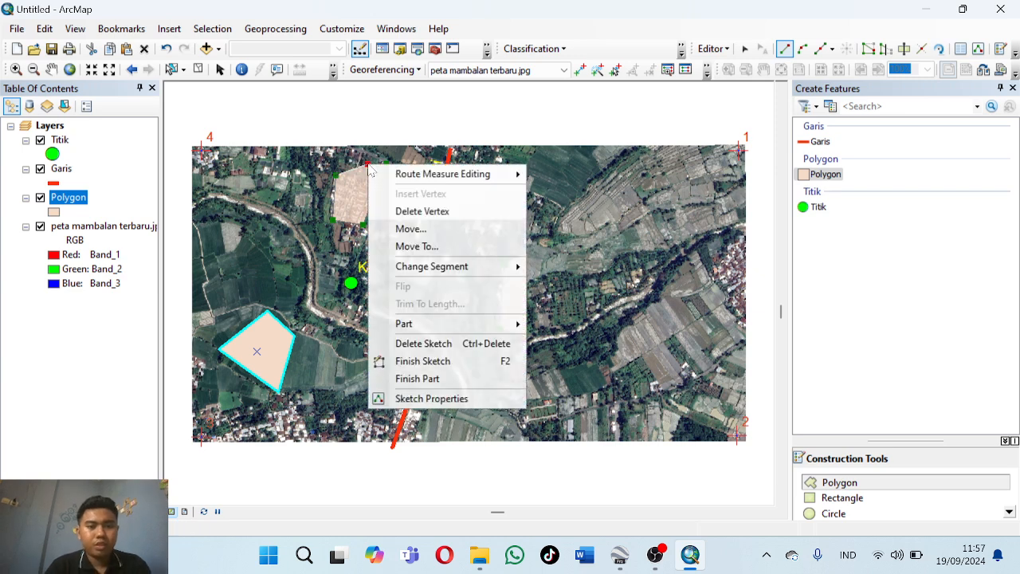
click(441, 367)
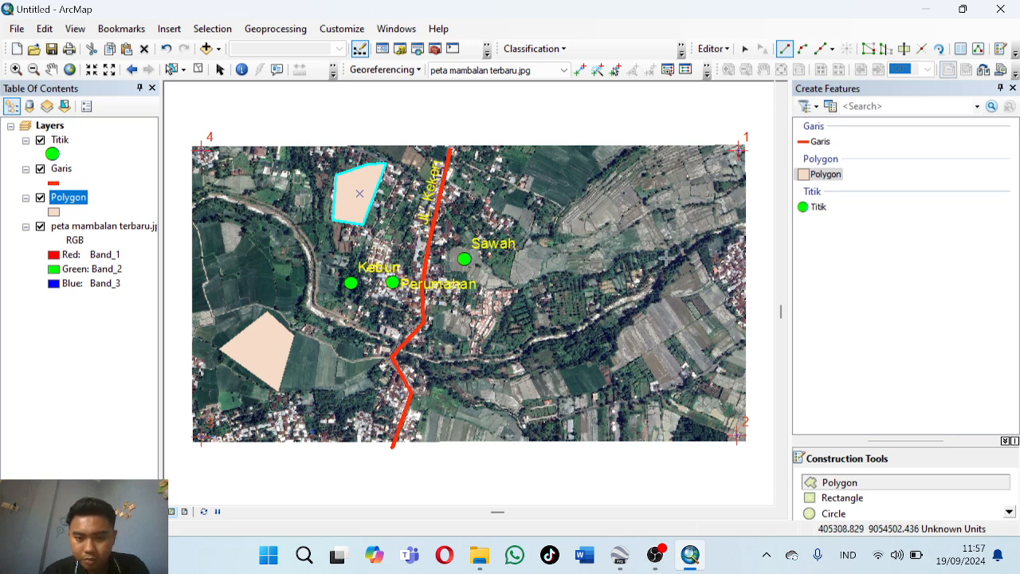
- Digitize a third four-sided polygon over the plots east of the Sawah point, just north of the river, and finish the sketch
click(544, 279)
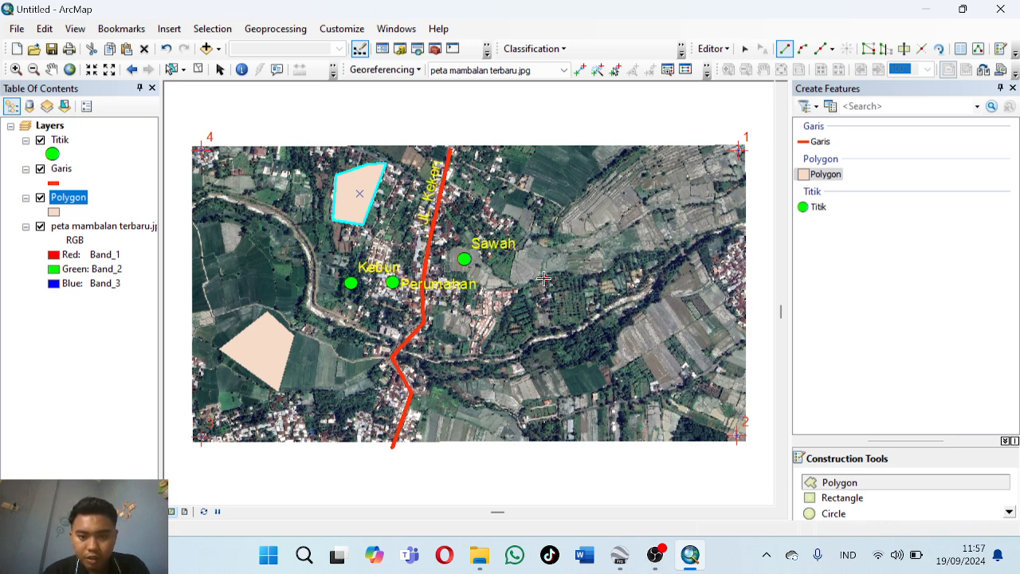
click(554, 327)
click(589, 321)
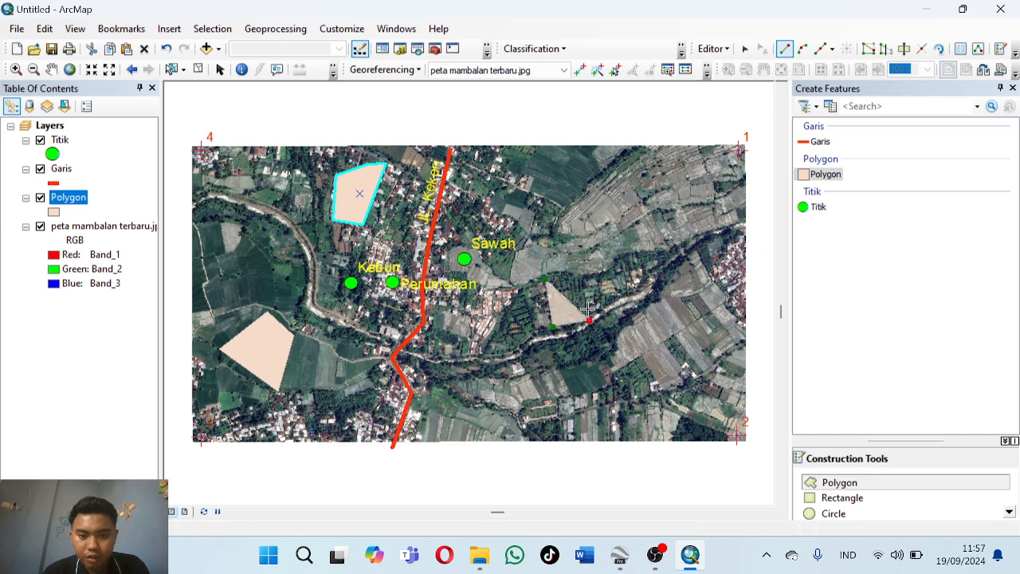
click(579, 278)
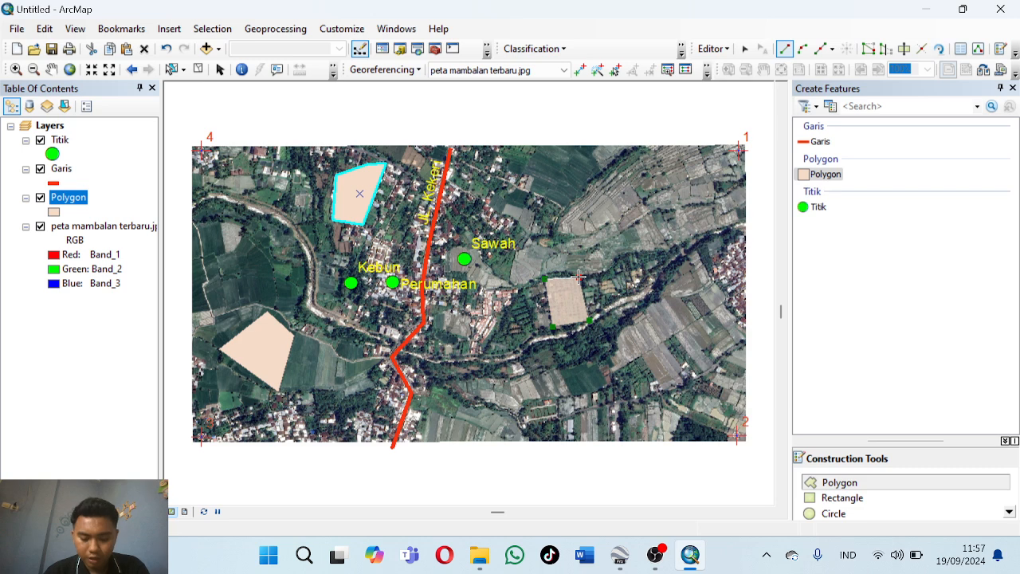
right_click(580, 278)
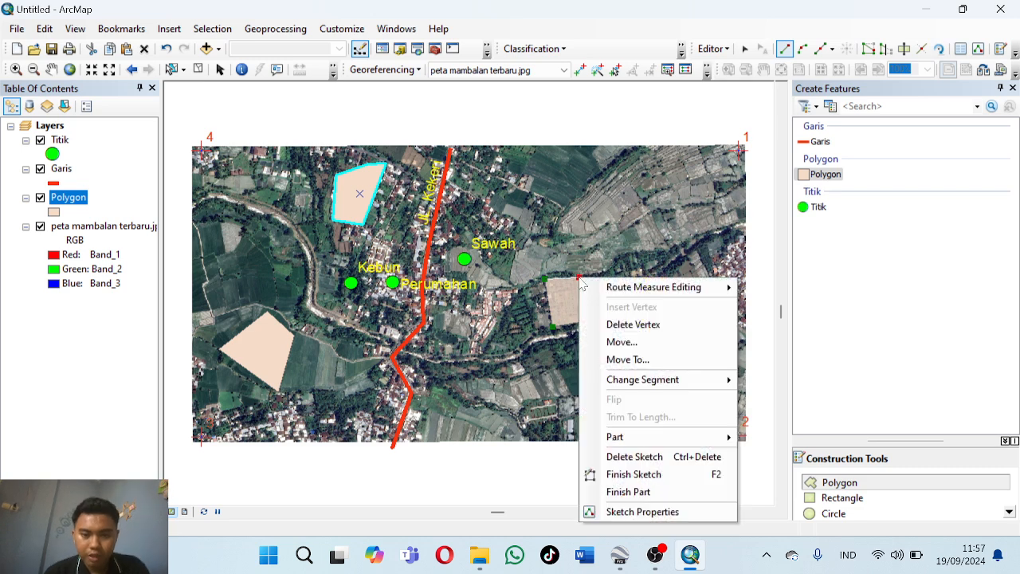
click(639, 474)
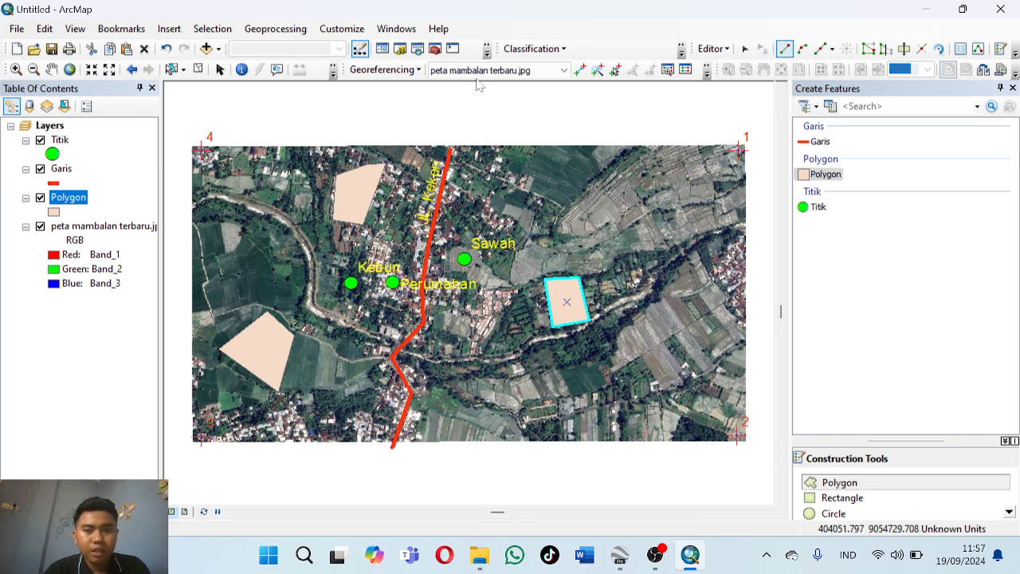
- Save the edits with the three digitized polygons and stop editing
click(723, 51)
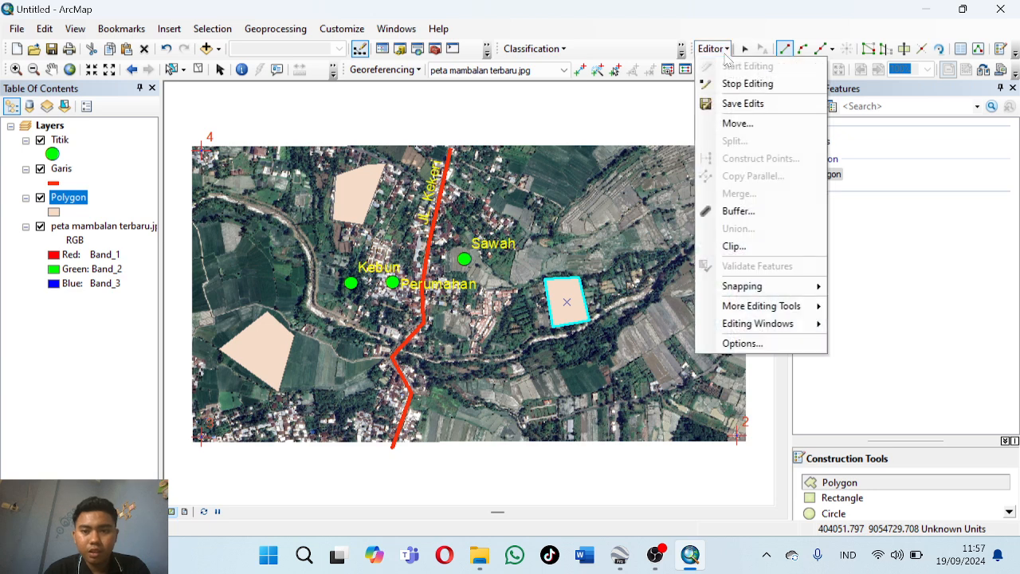
click(742, 103)
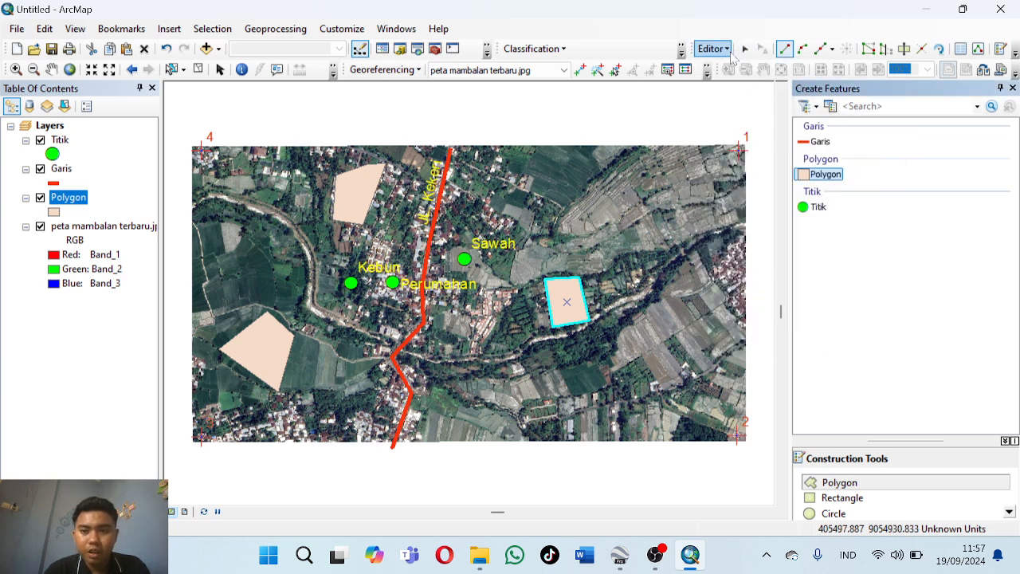
click(712, 48)
click(739, 85)
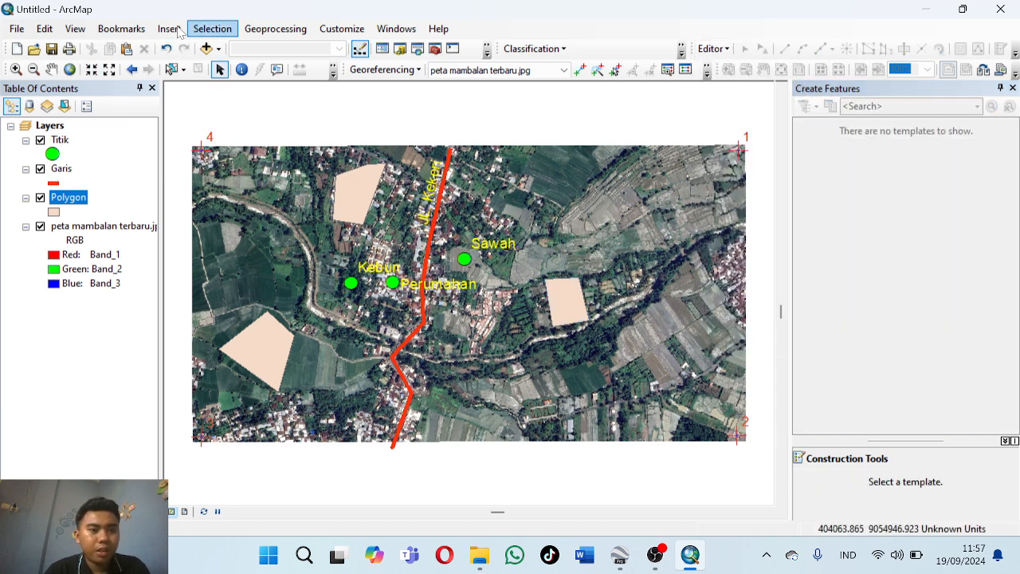
- Open the Polygon layer's attribute table and add a Text field named Nama with length 50
right_click(69, 201)
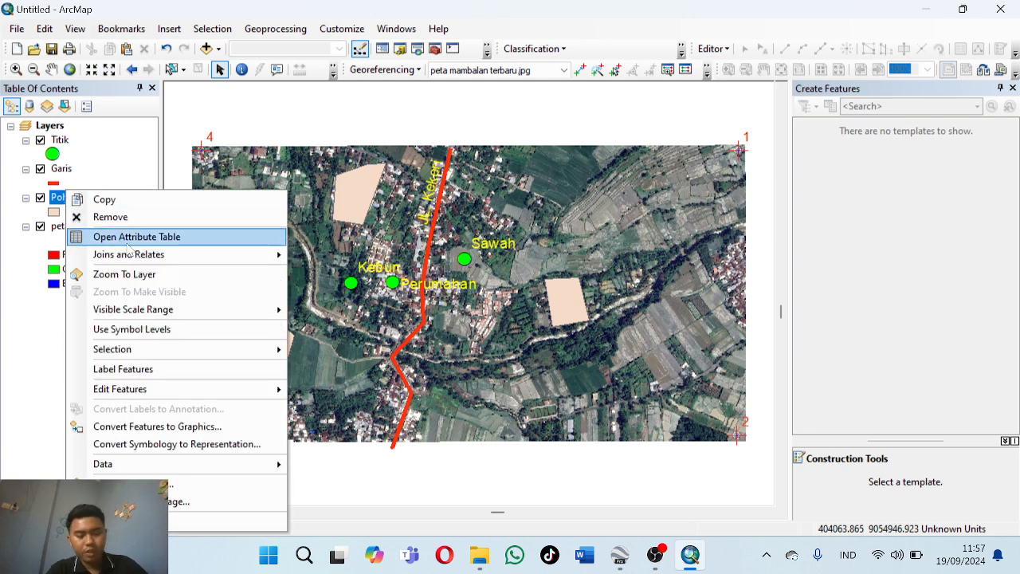
click(128, 243)
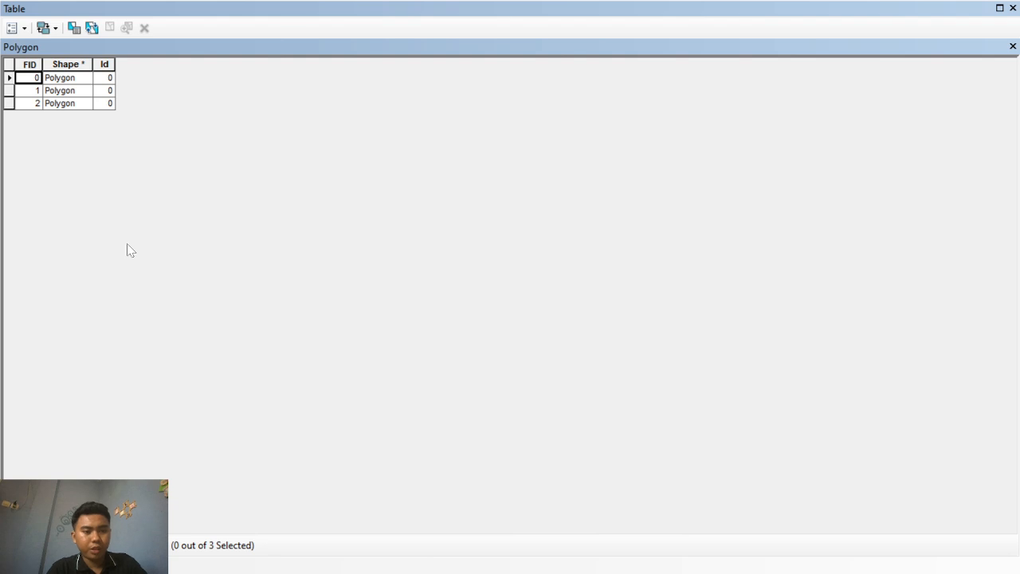
click(25, 28)
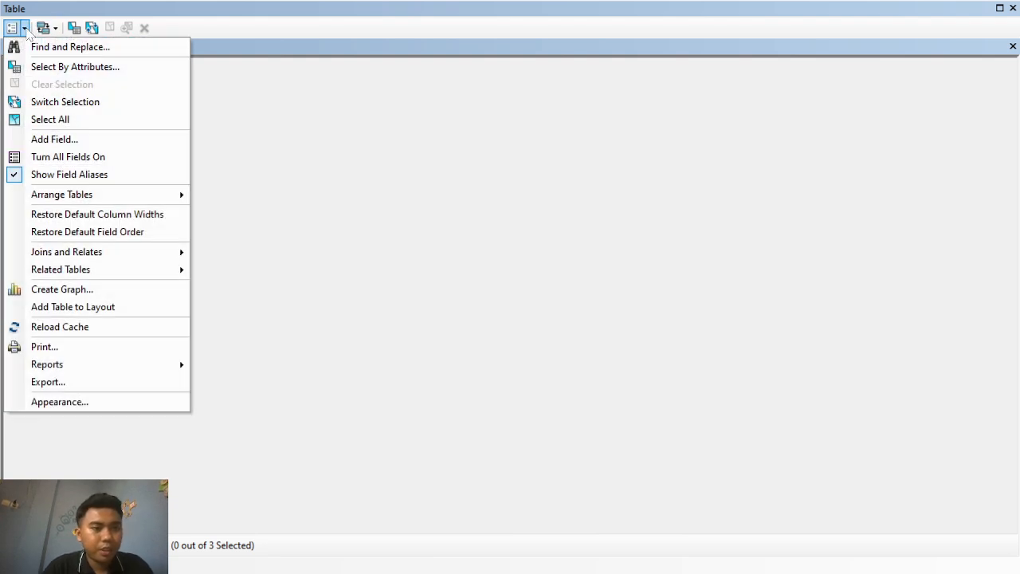
click(74, 142)
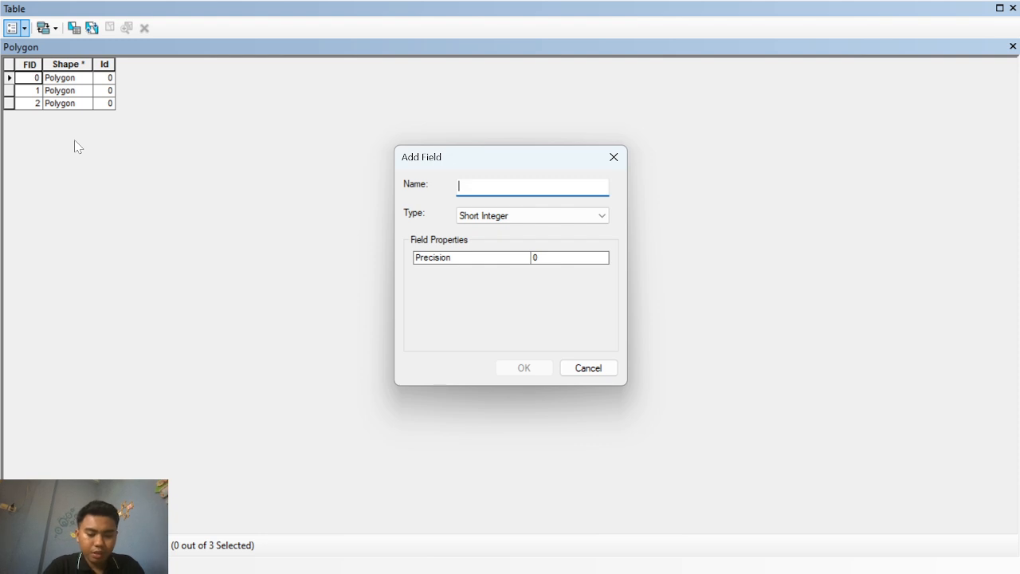
text(Nama)
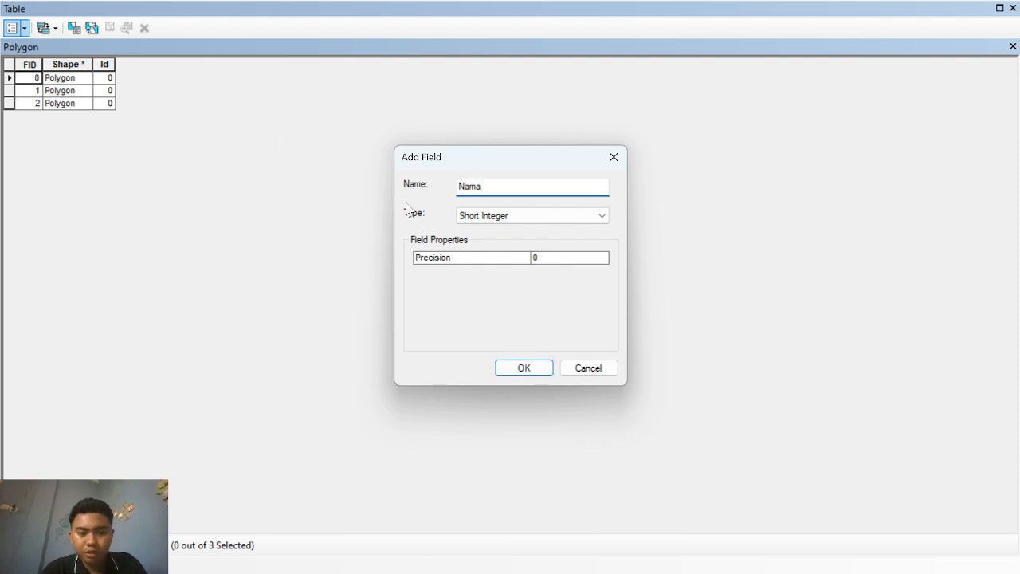
click(534, 216)
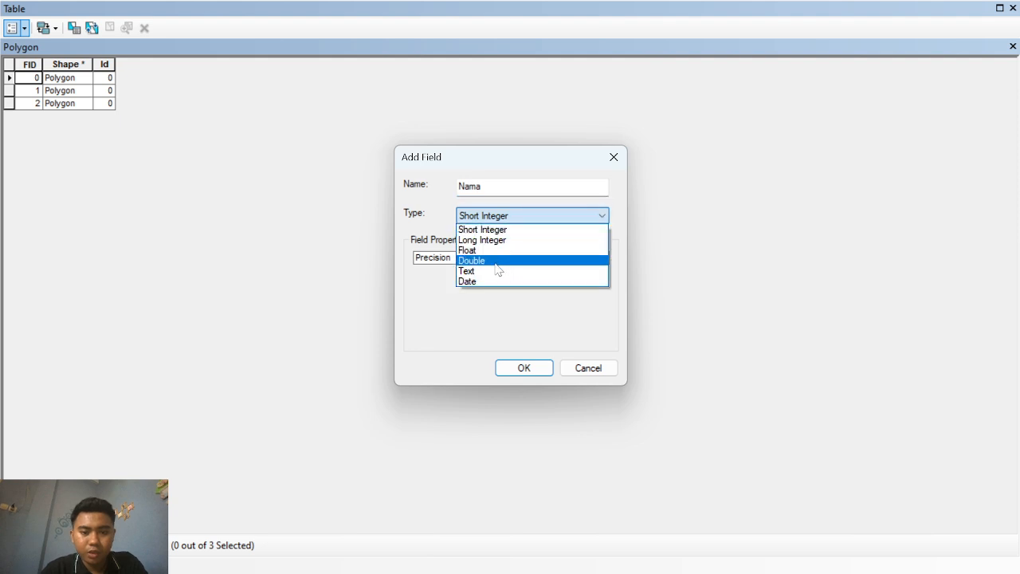
click(496, 271)
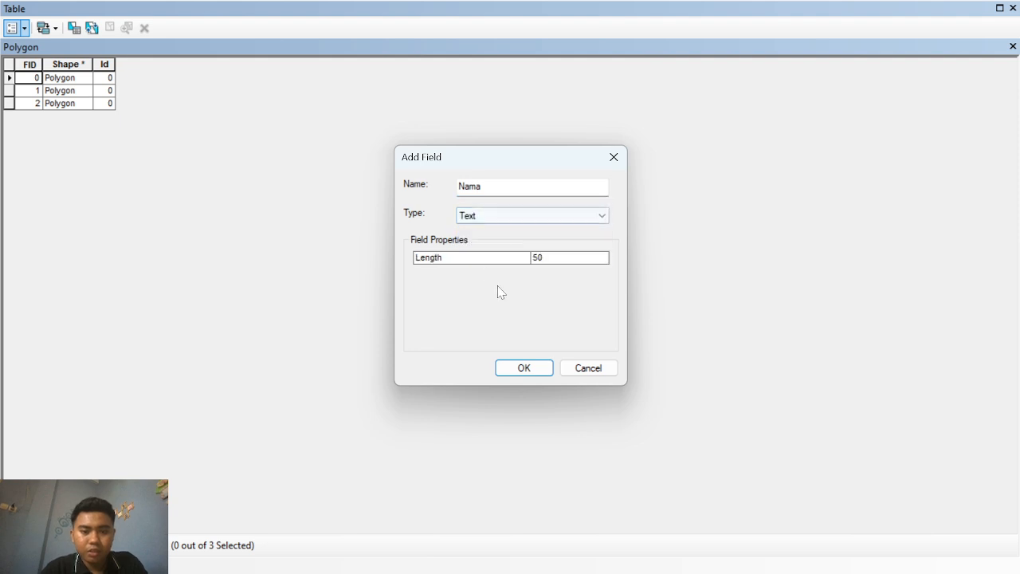
click(525, 368)
- Add a Double field named Luas to the Polygon layer's attribute table
click(24, 28)
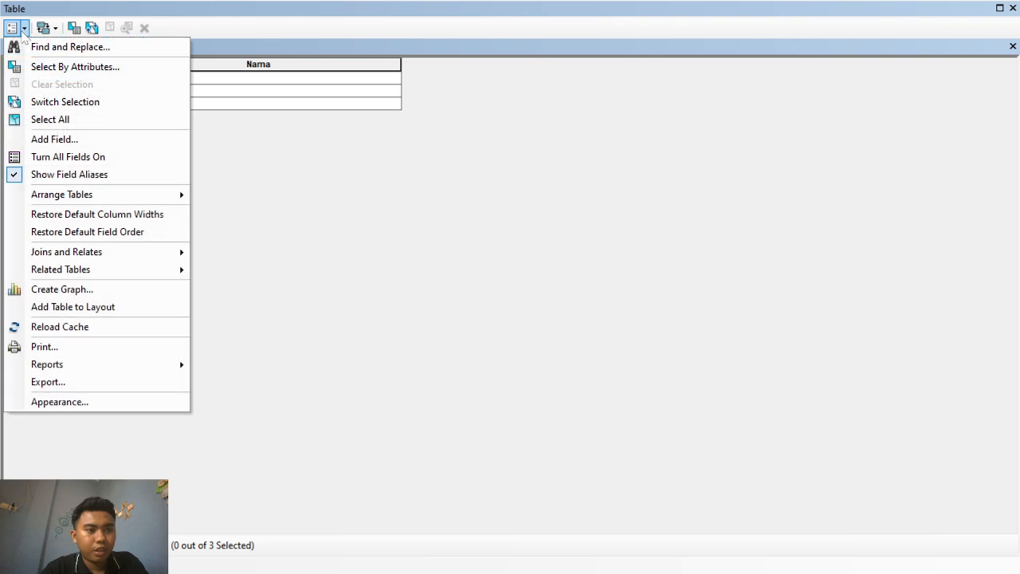
click(56, 138)
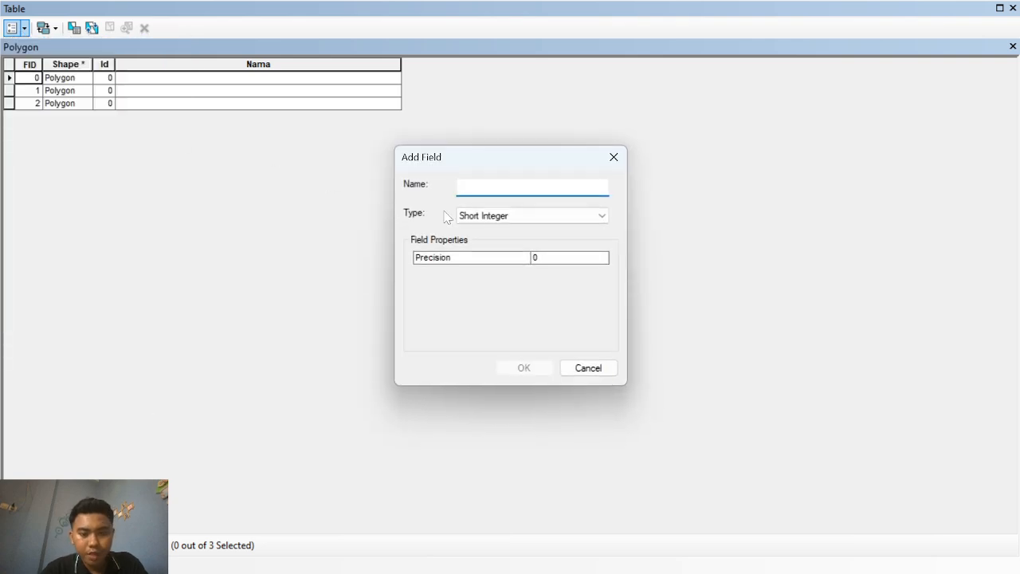
text(LUa)
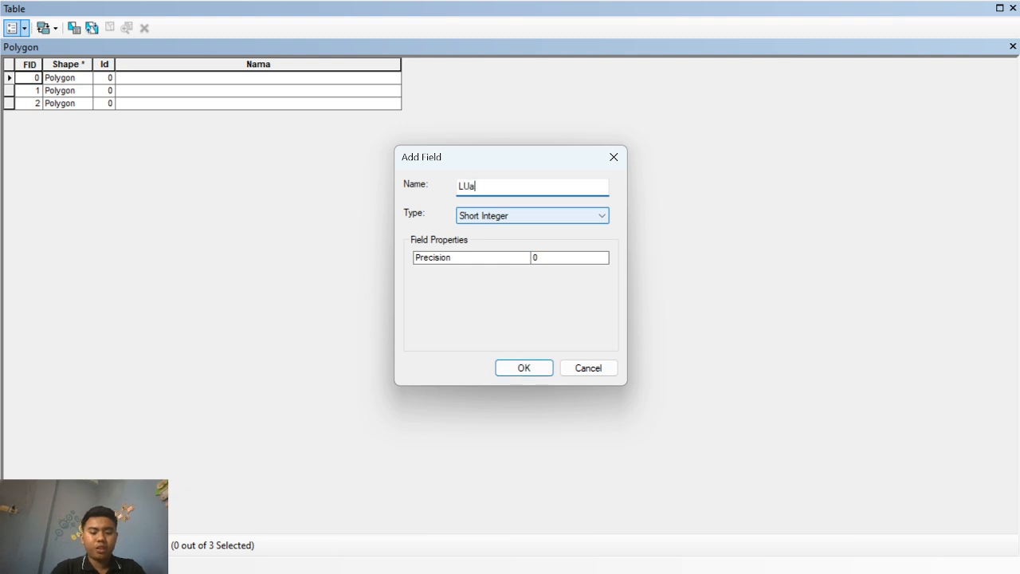
text(s)
key(BackSpace)
key(BackSpace)
key(BackSpace)
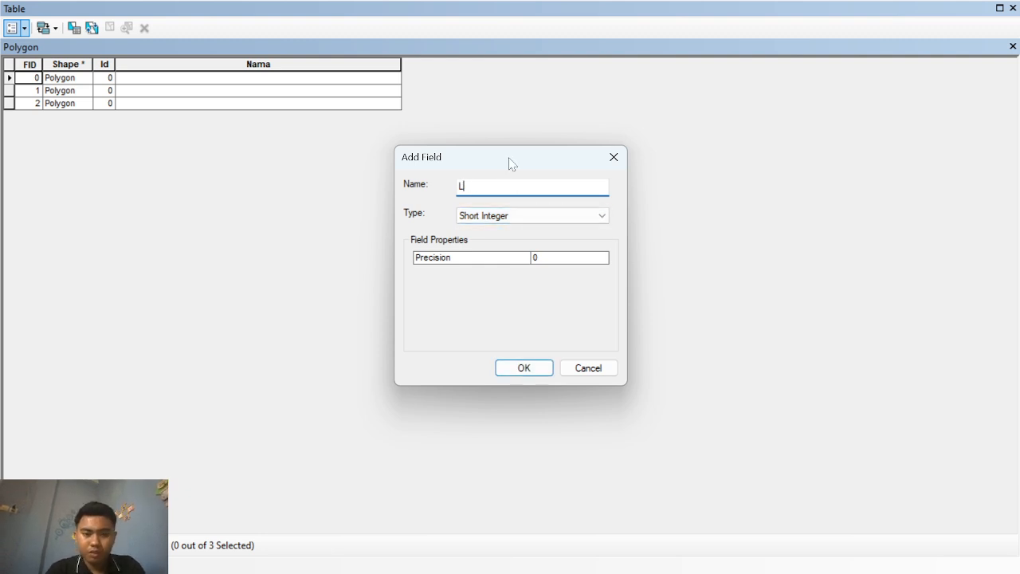
click(548, 217)
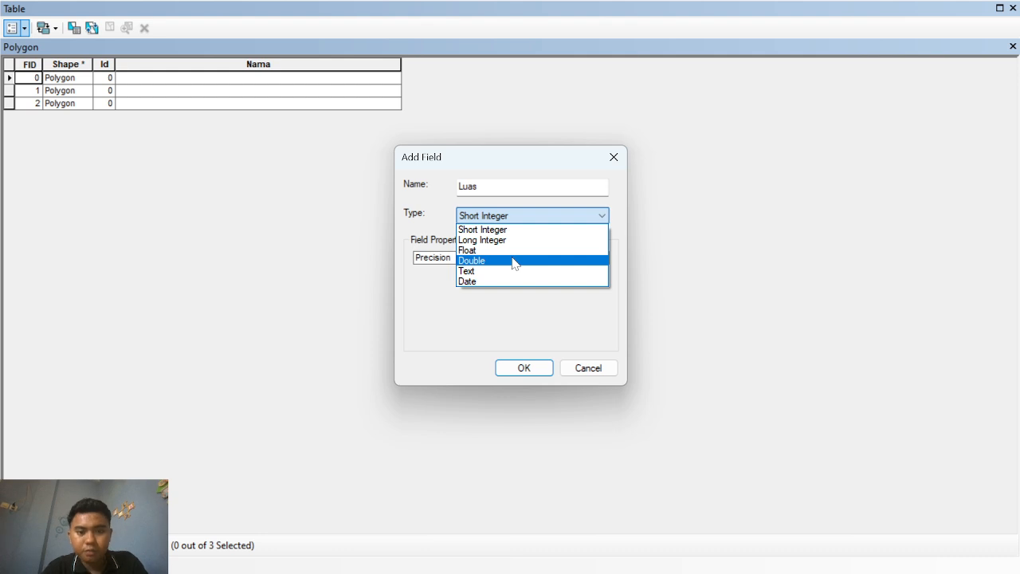
click(513, 261)
click(539, 369)
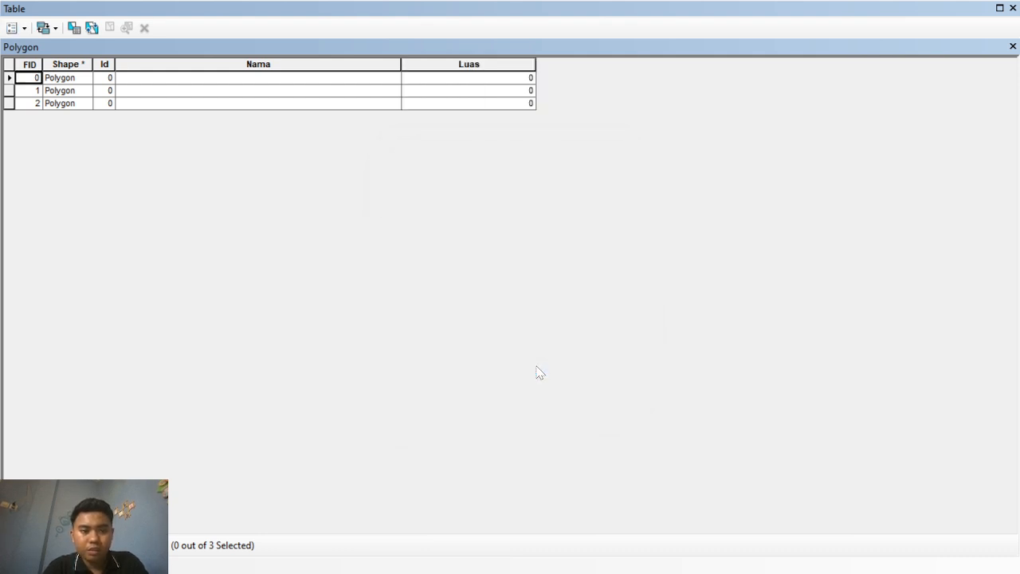
- Calculate the Luas field as polygon area in Ares, using the data source's coordinate system, and close the table
right_click(504, 64)
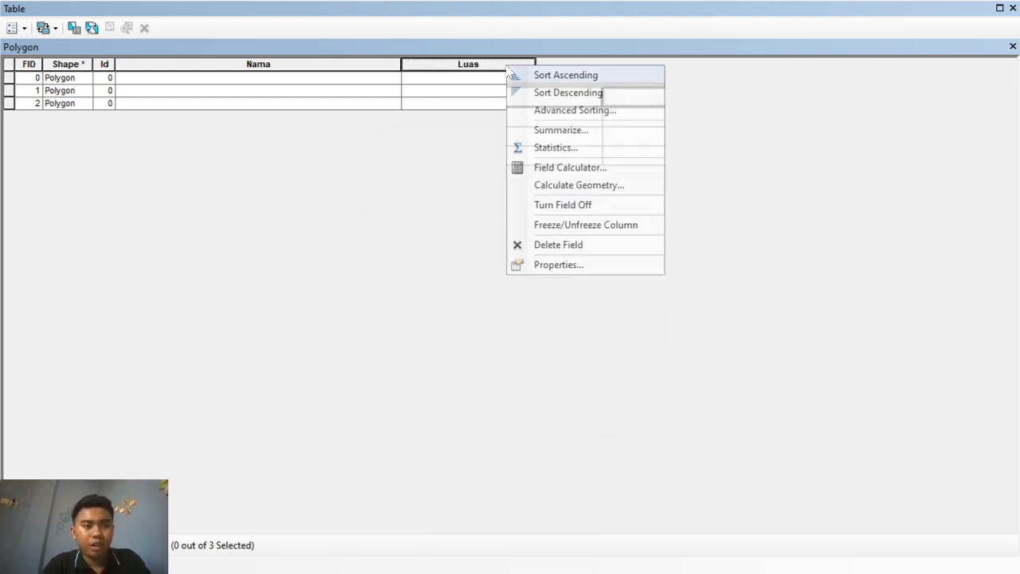
click(579, 185)
click(573, 188)
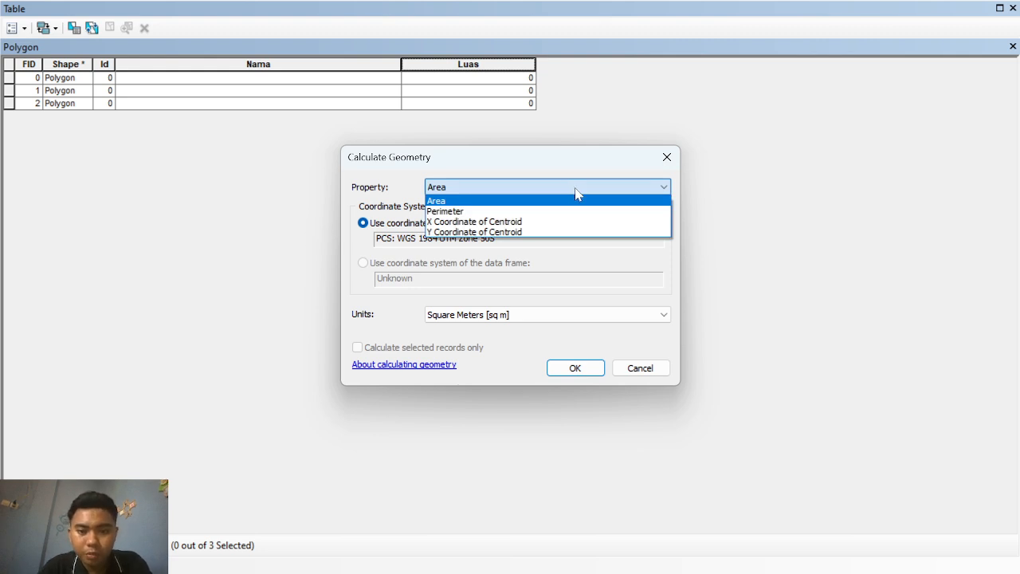
click(571, 202)
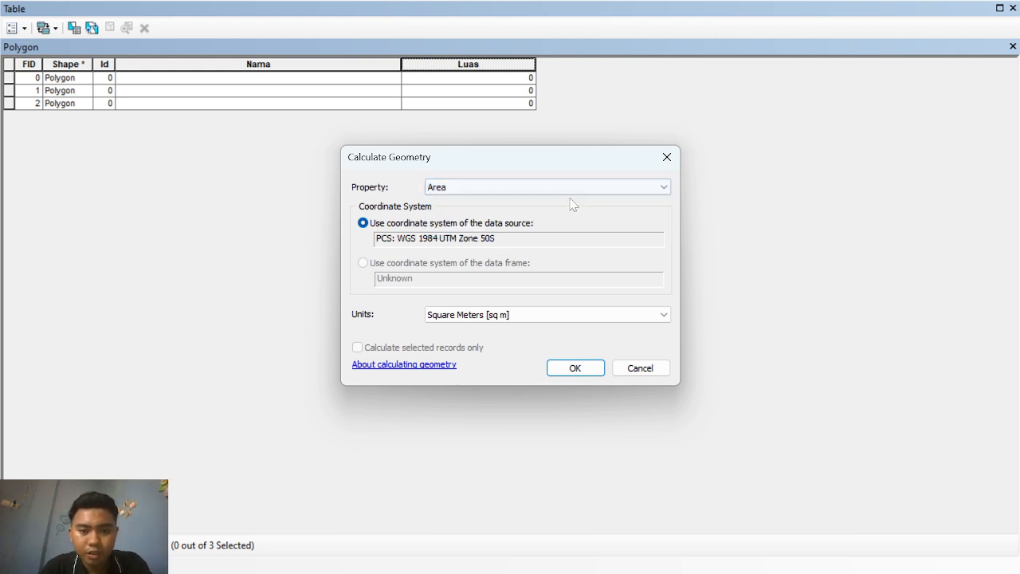
click(533, 315)
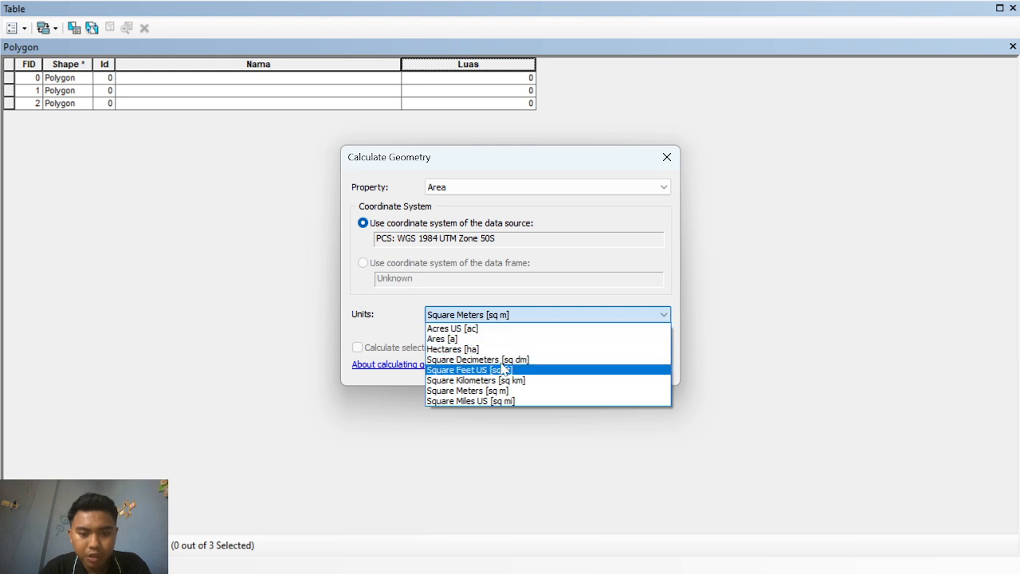
click(483, 342)
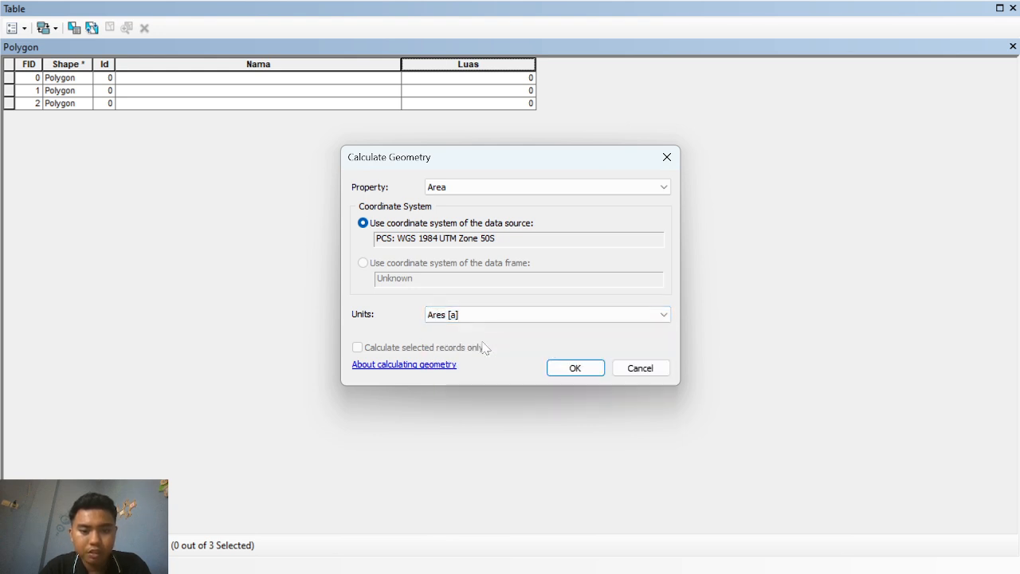
click(576, 369)
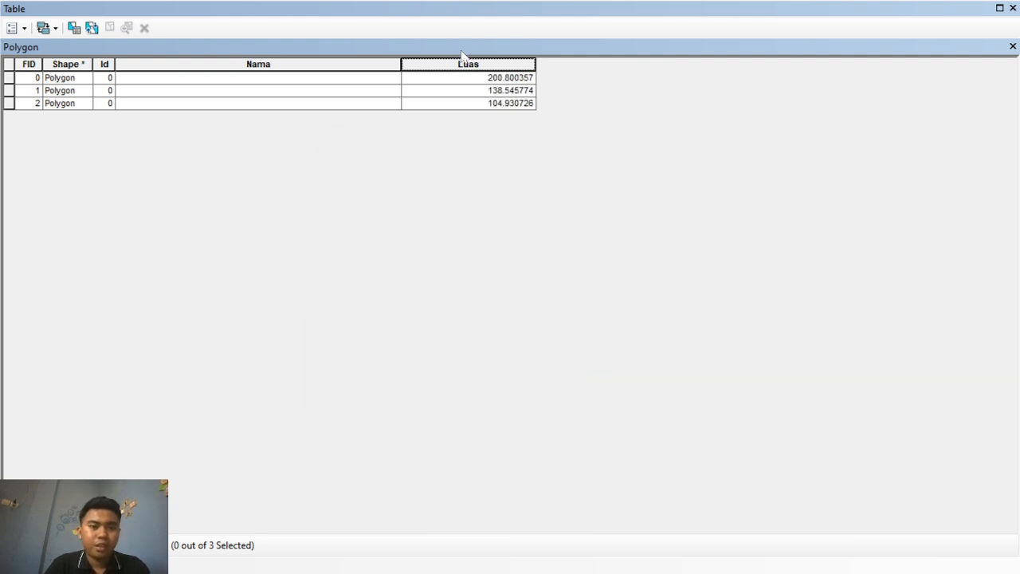
click(1014, 46)
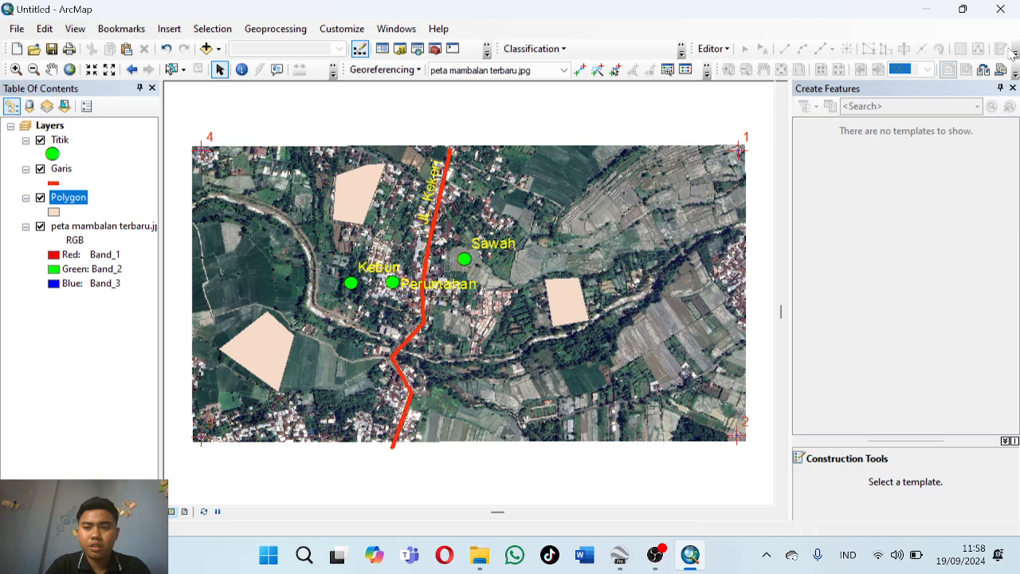
- Start an edit session, continuing past the spatial reference warnings
click(715, 49)
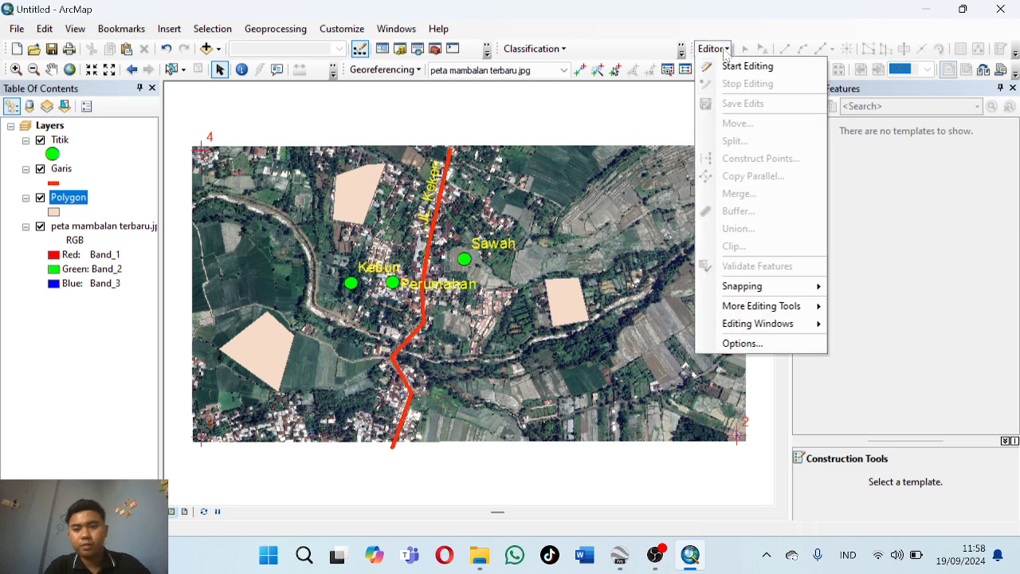
click(737, 61)
click(715, 49)
click(735, 65)
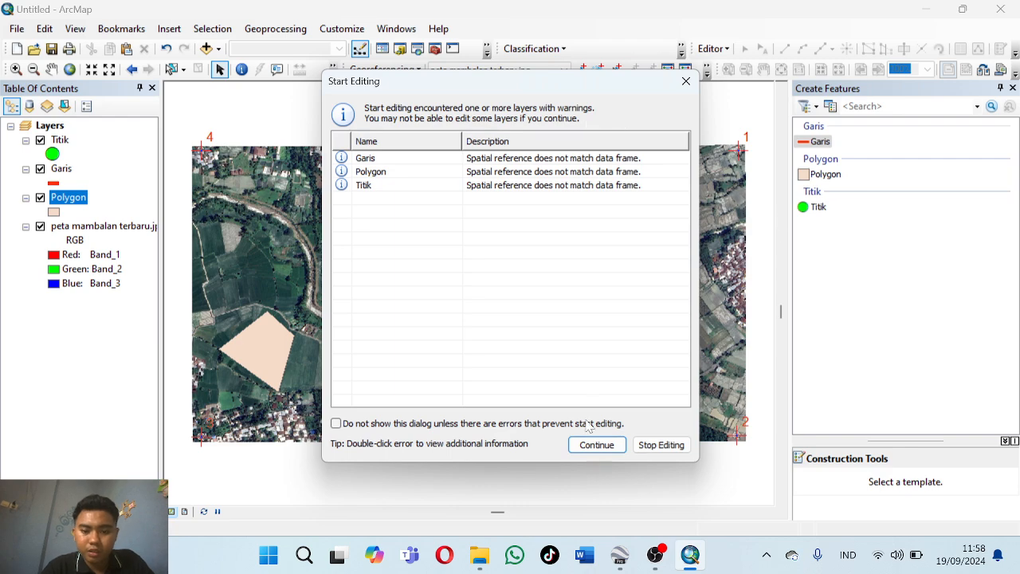
click(596, 445)
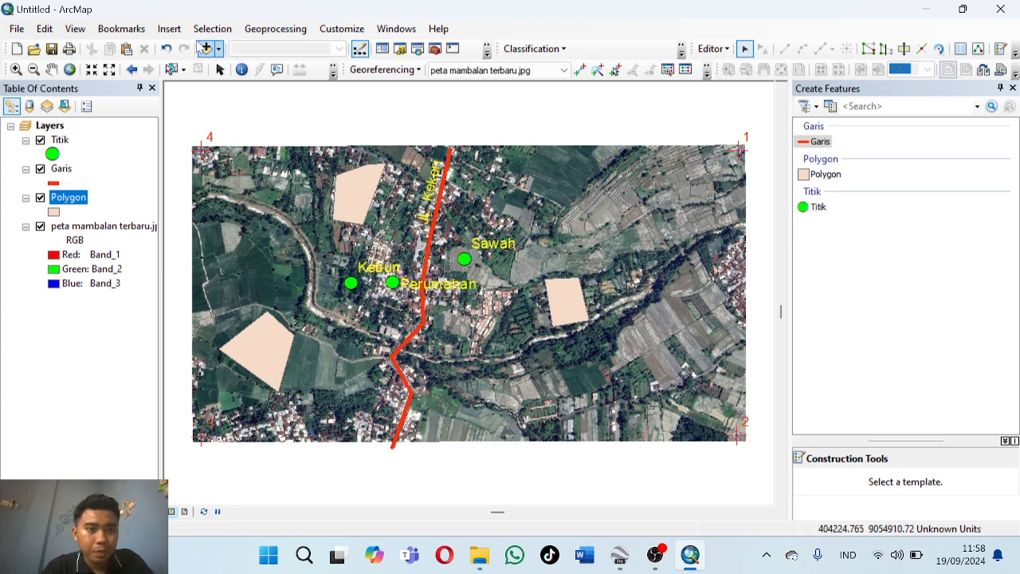
- Fill the Nama field of the Polygon layer's three records with Sawah, Perumahan and Kebun, and close the table
right_click(67, 200)
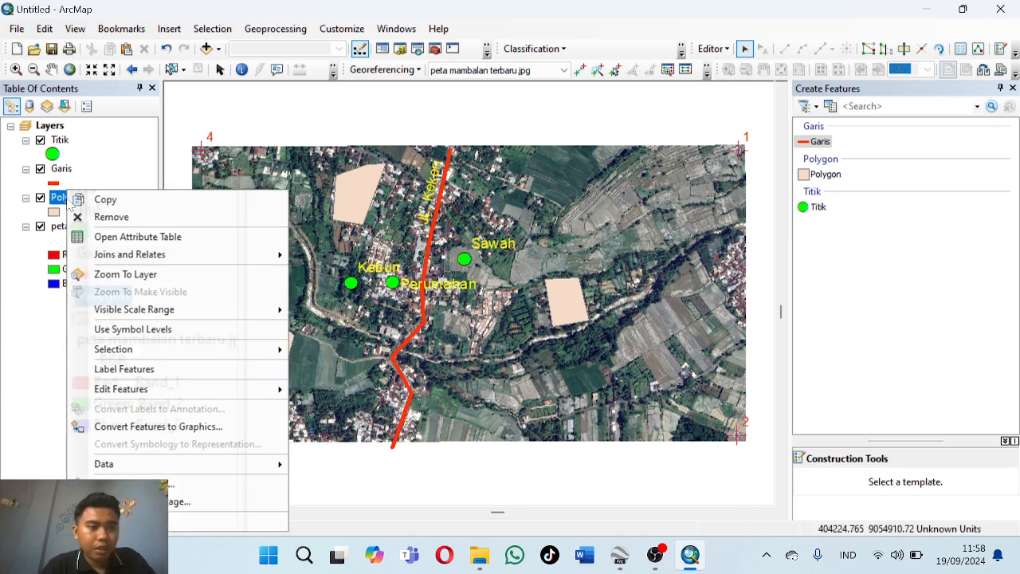
click(134, 239)
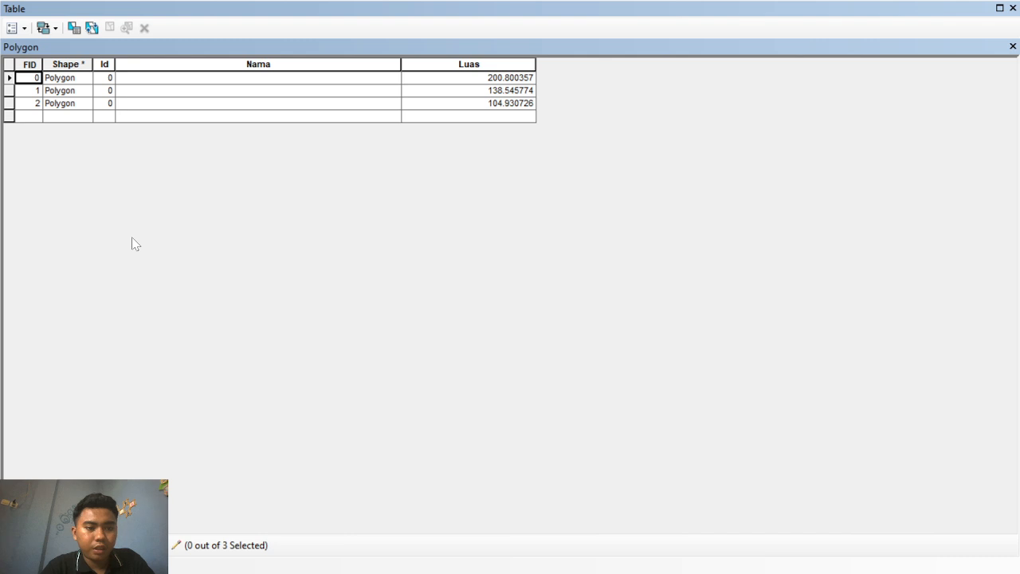
click(195, 80)
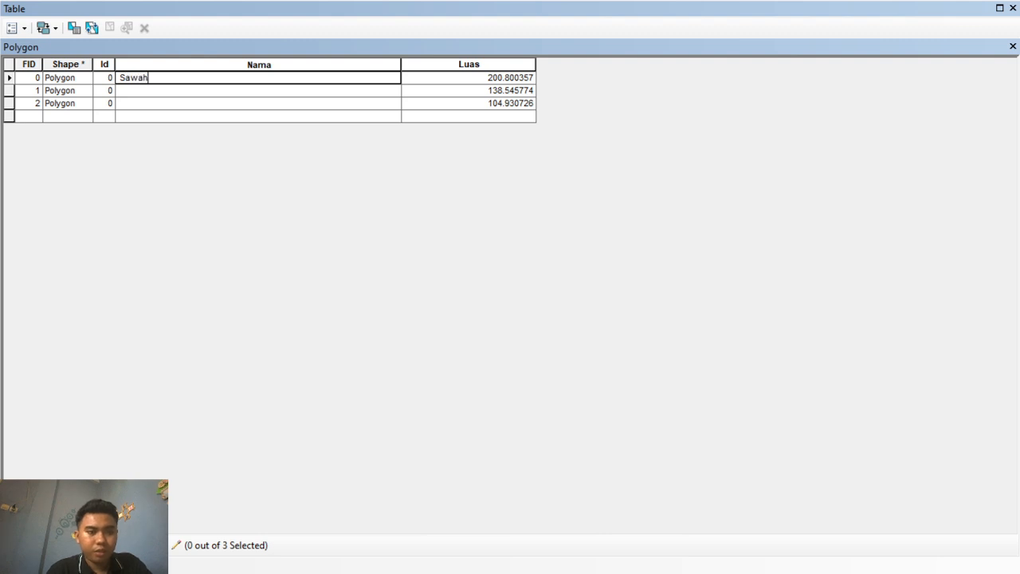
click(206, 92)
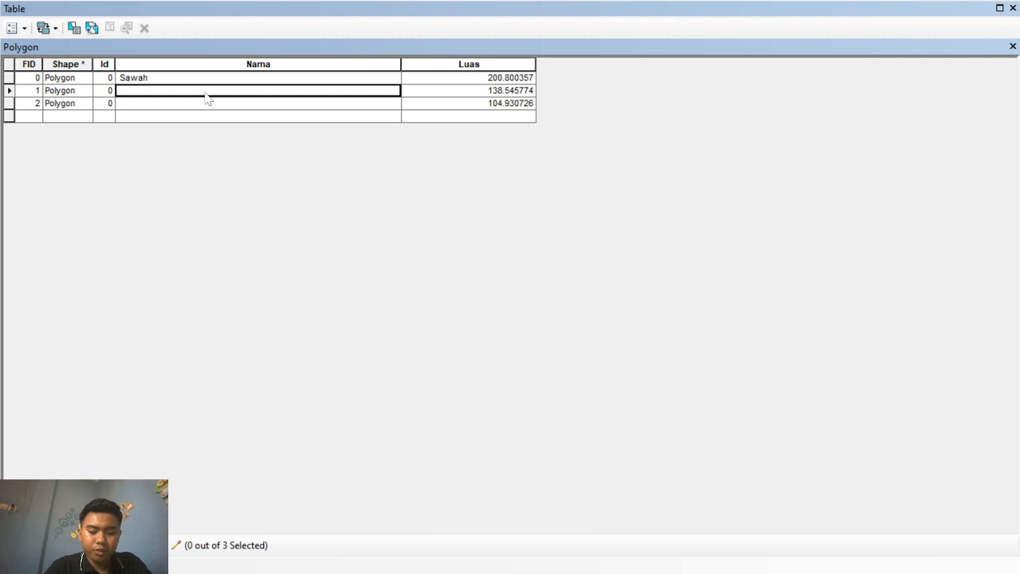
text(Pe)
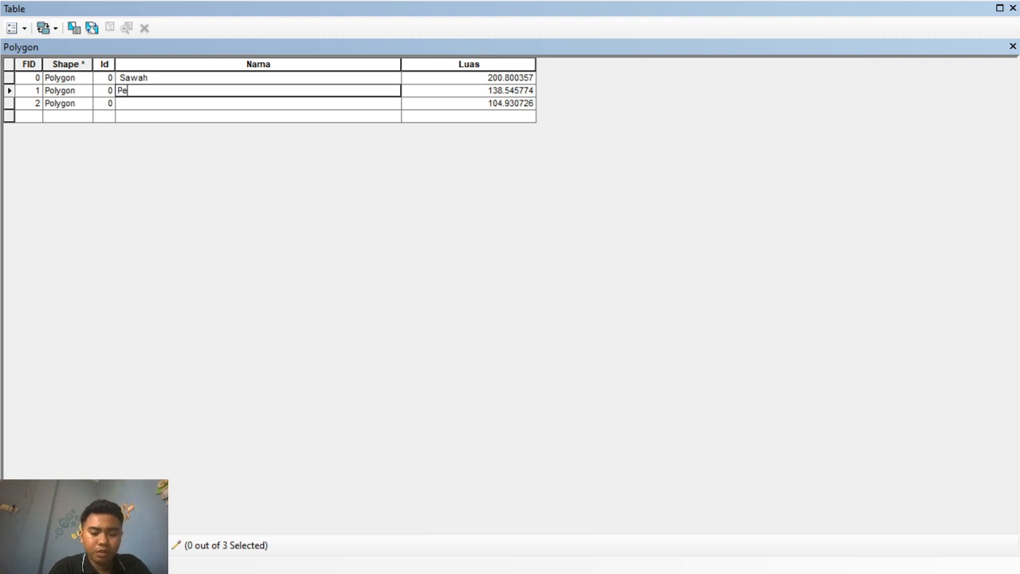
text(Rum)
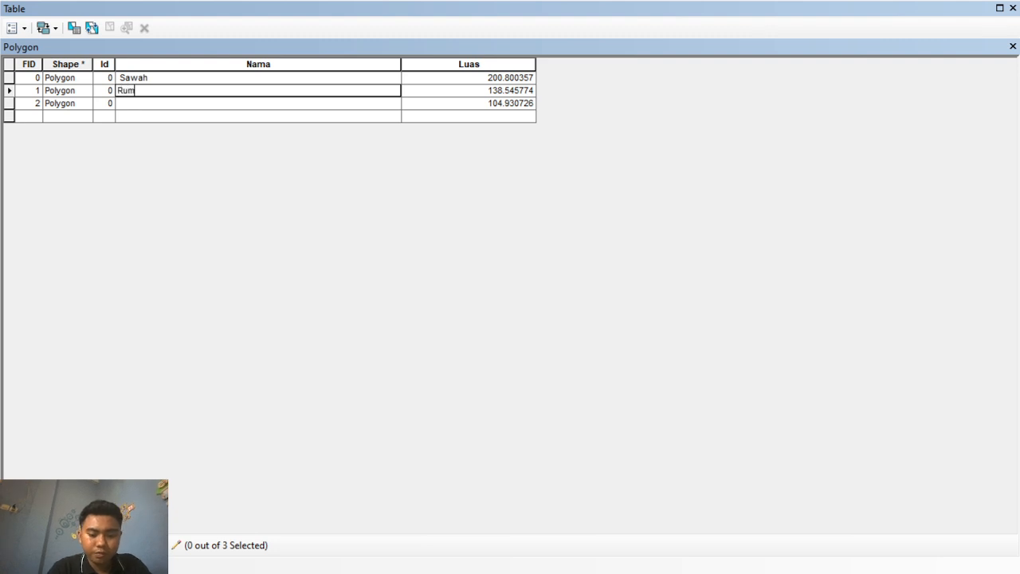
text(P)
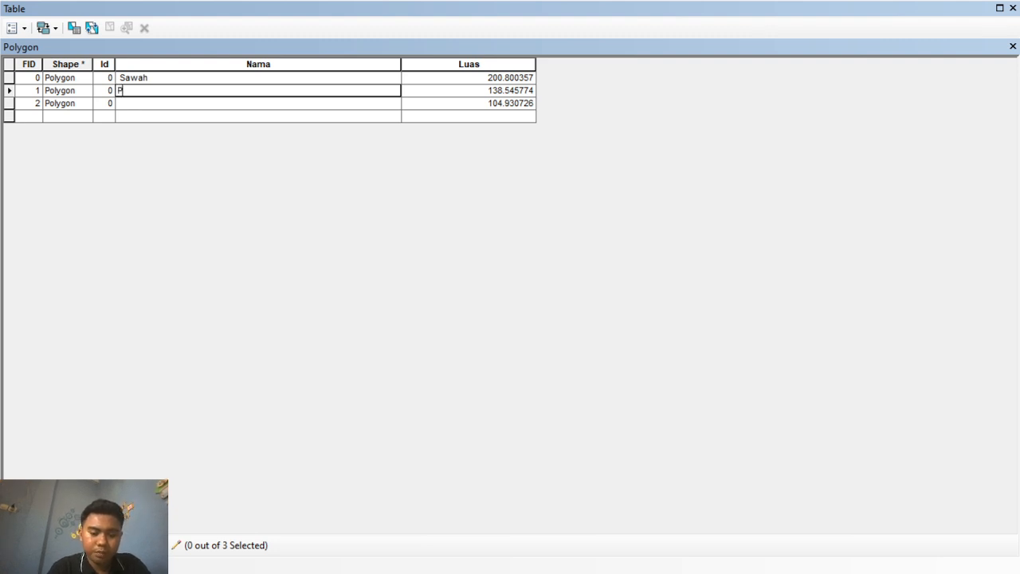
text(erumahan)
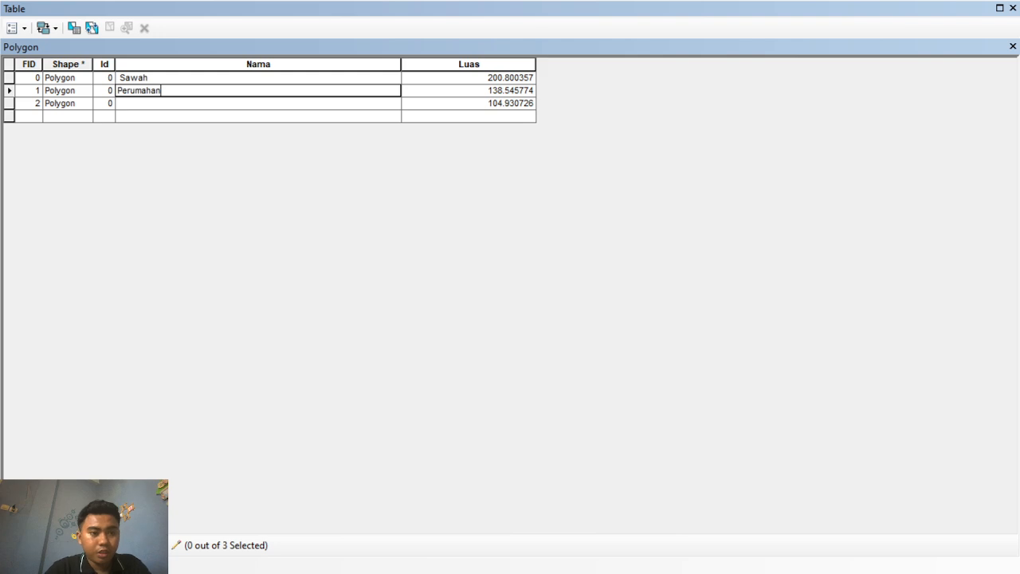
click(211, 104)
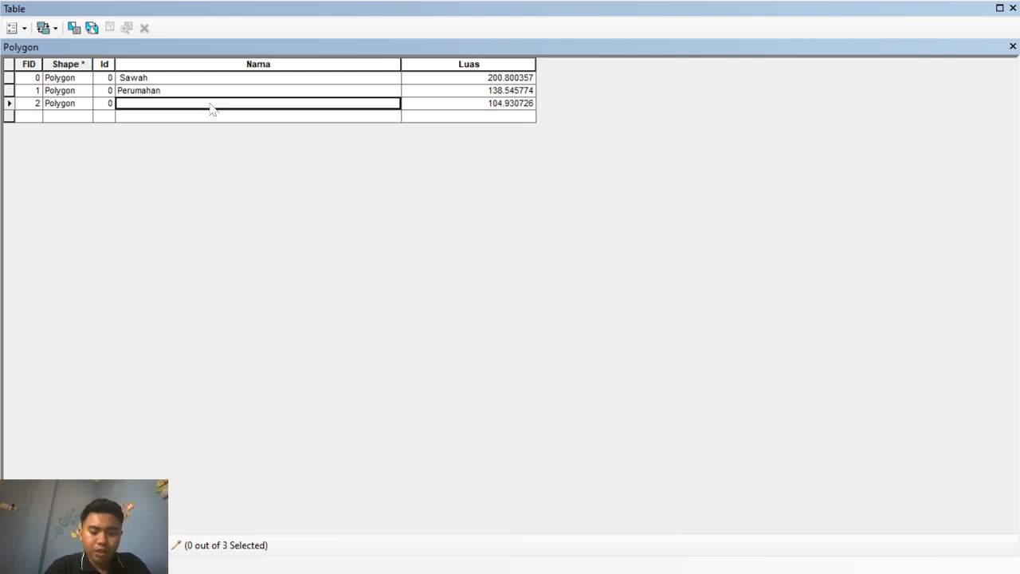
text(Kebun)
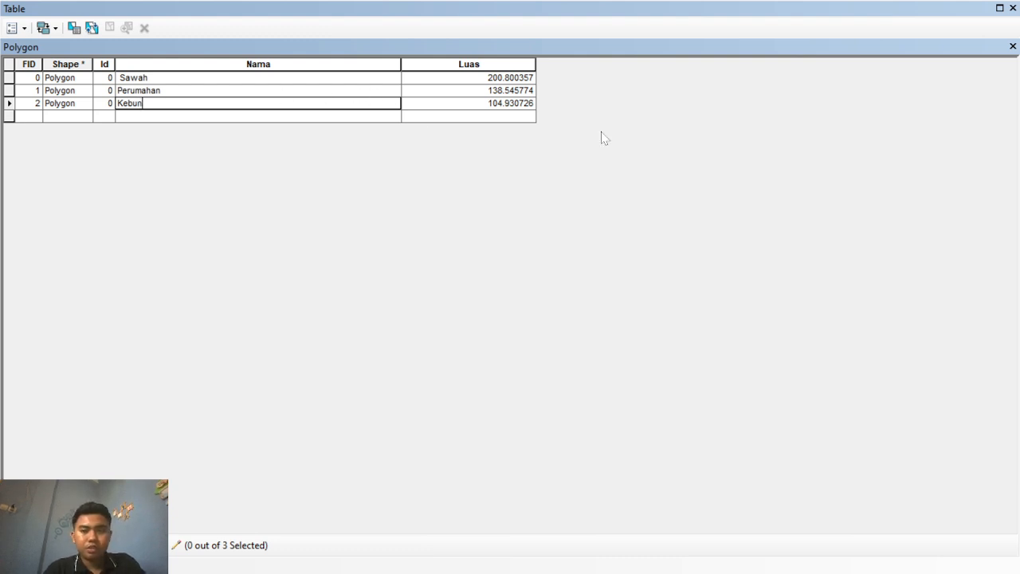
click(1014, 46)
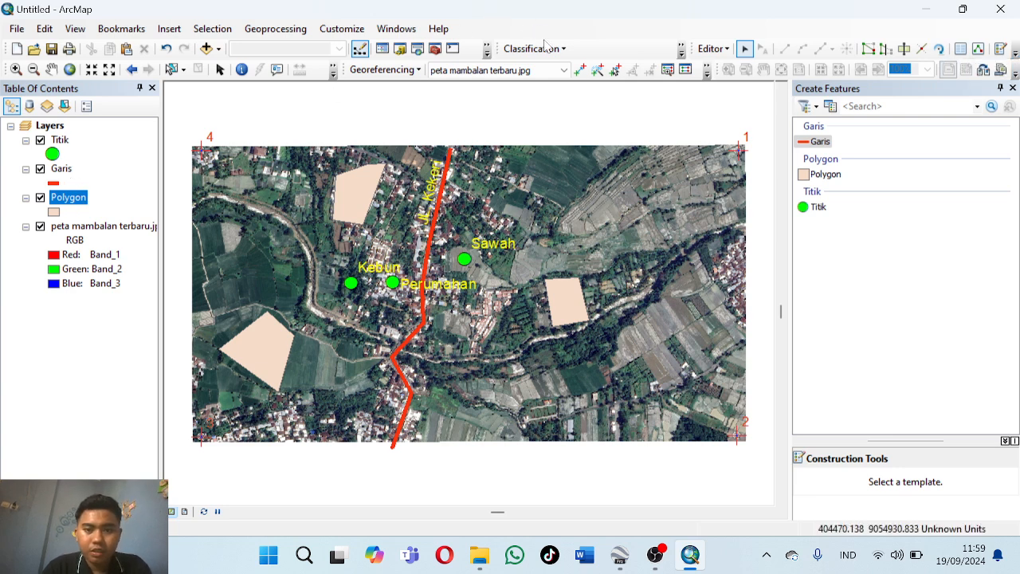
- Turn on feature labels for the Polygon layer with Nama as the label field
right_click(85, 199)
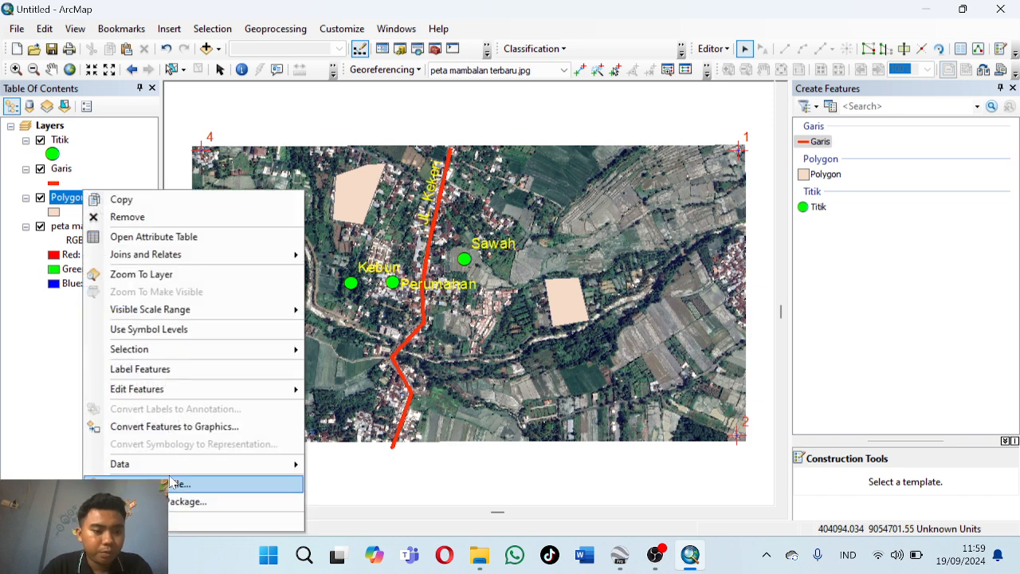
click(183, 519)
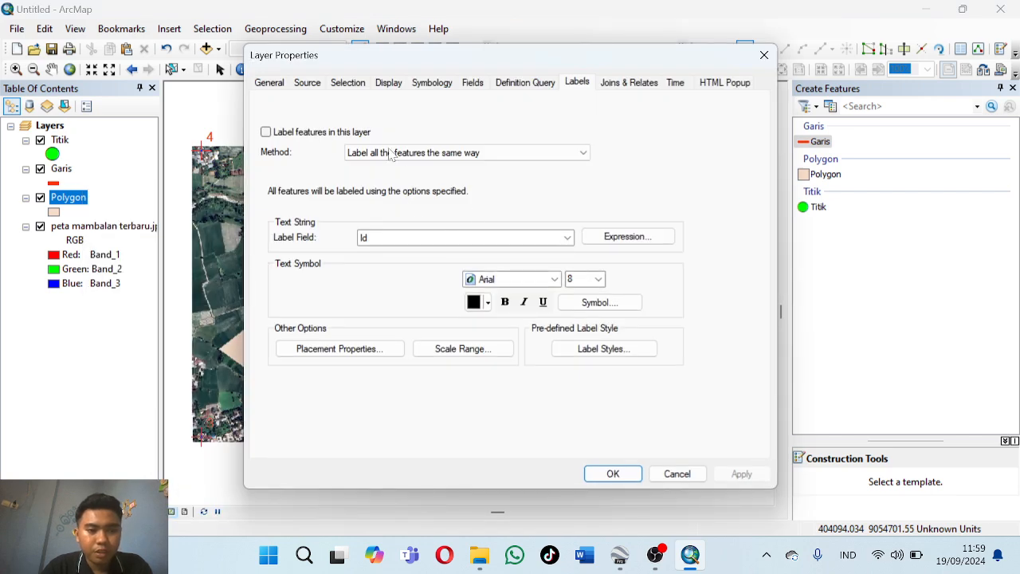
click(266, 133)
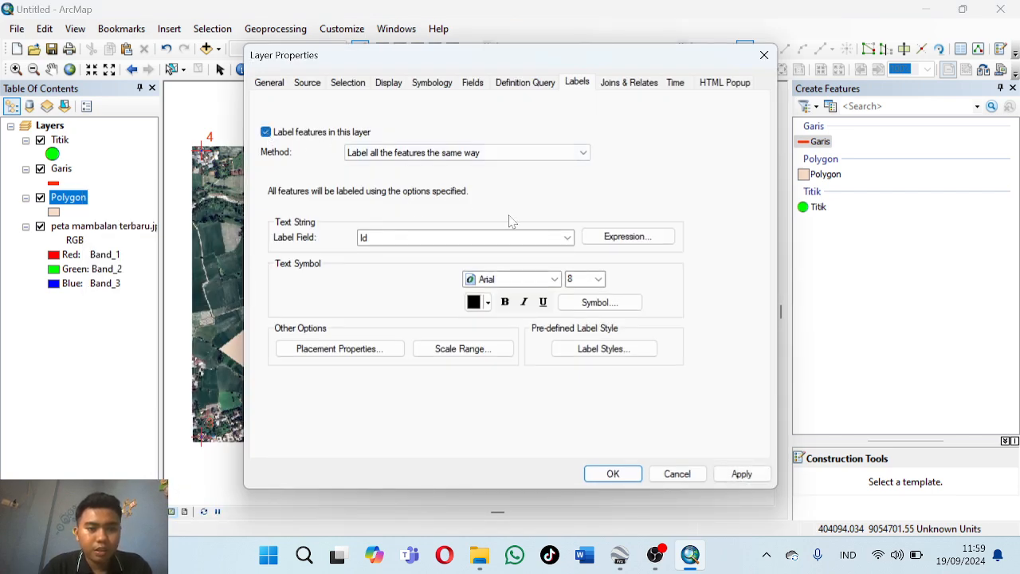
click(568, 238)
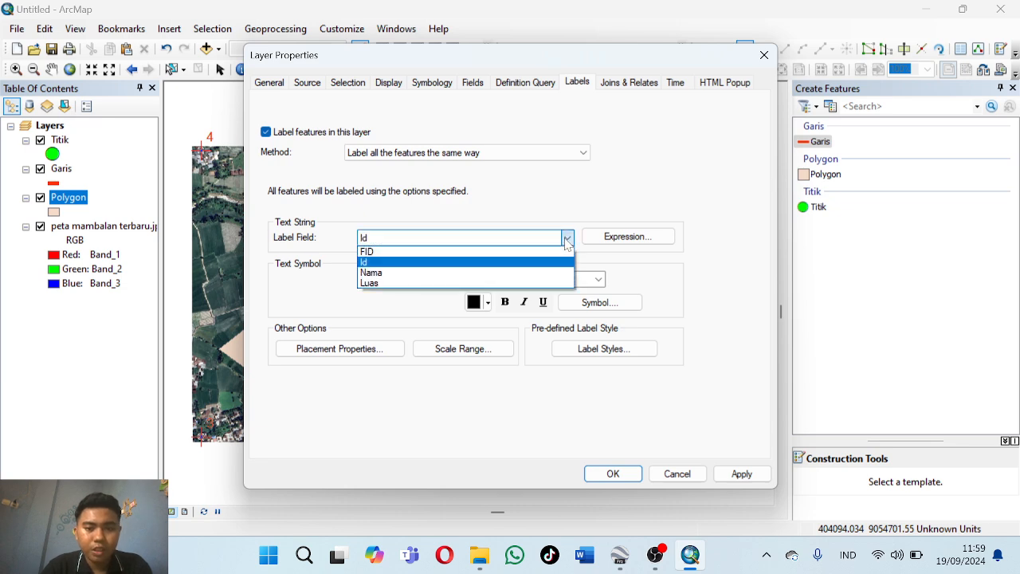
click(484, 273)
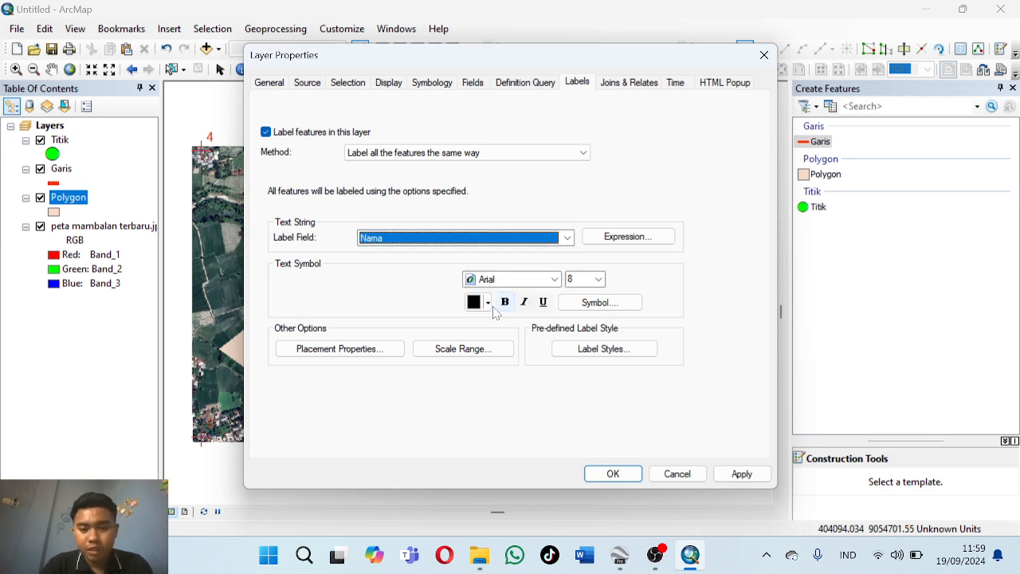
- Set the Polygon layer's label text to size 14 in yellow and apply the layer properties
click(598, 279)
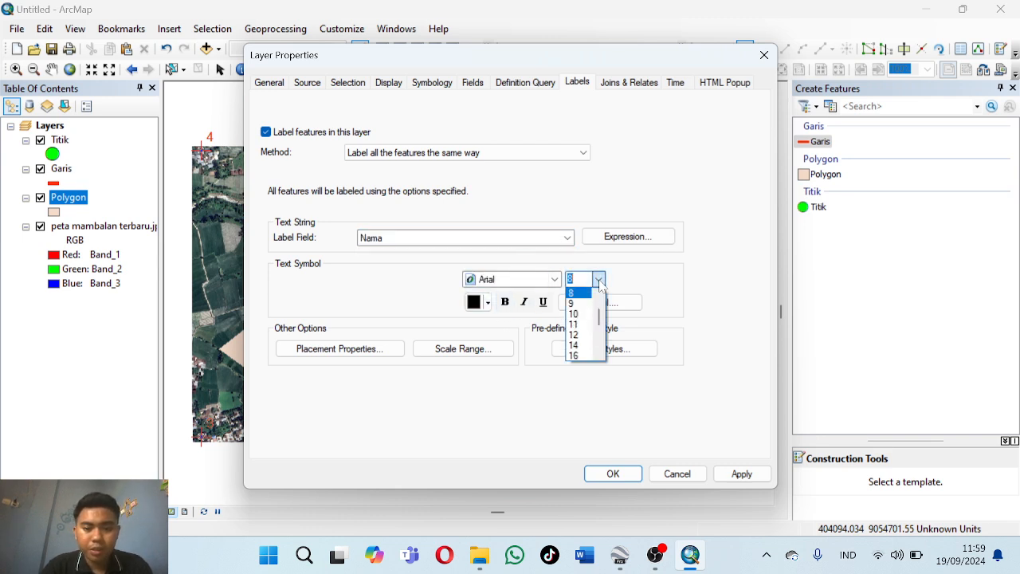
click(582, 348)
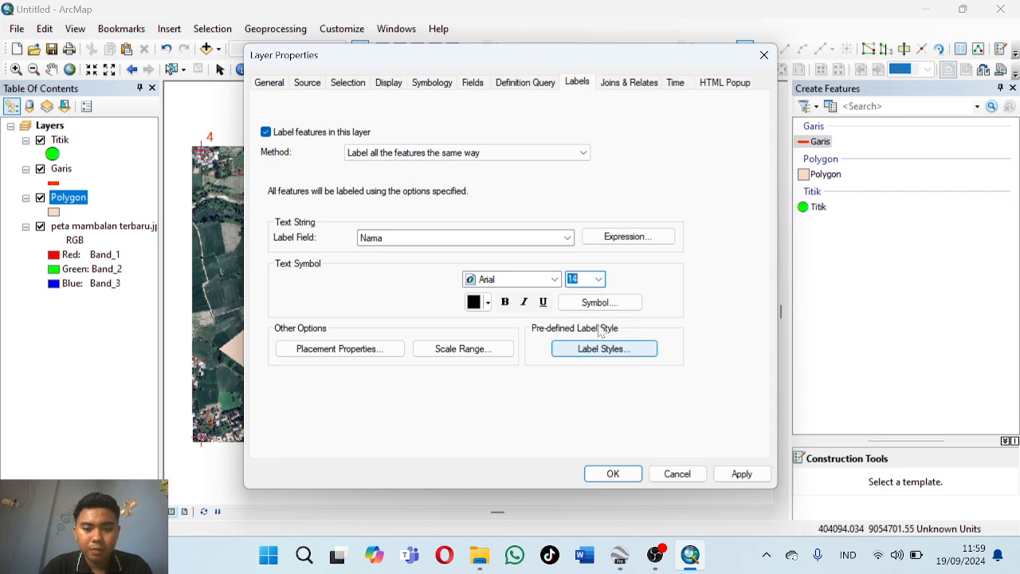
click(487, 303)
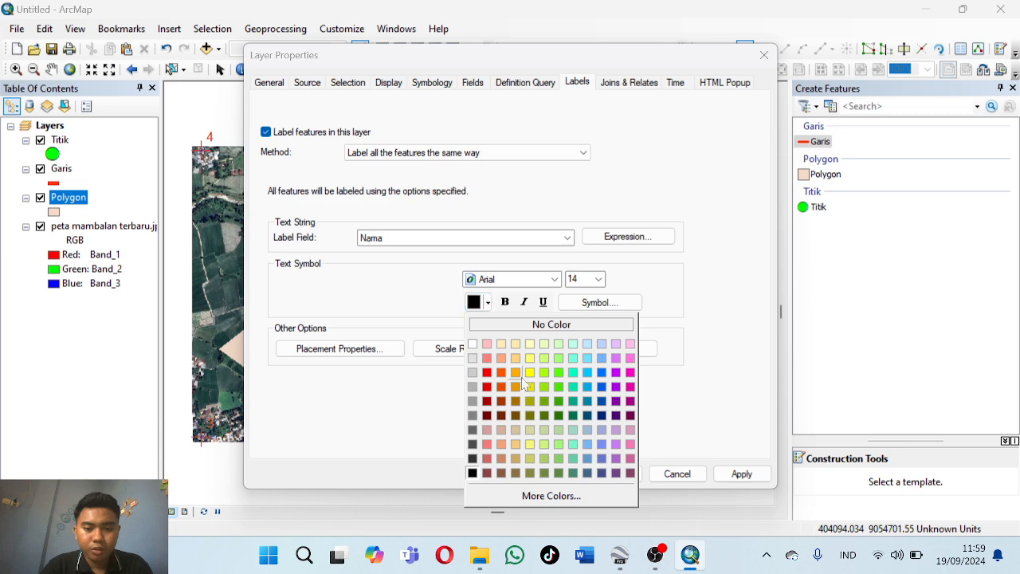
click(531, 375)
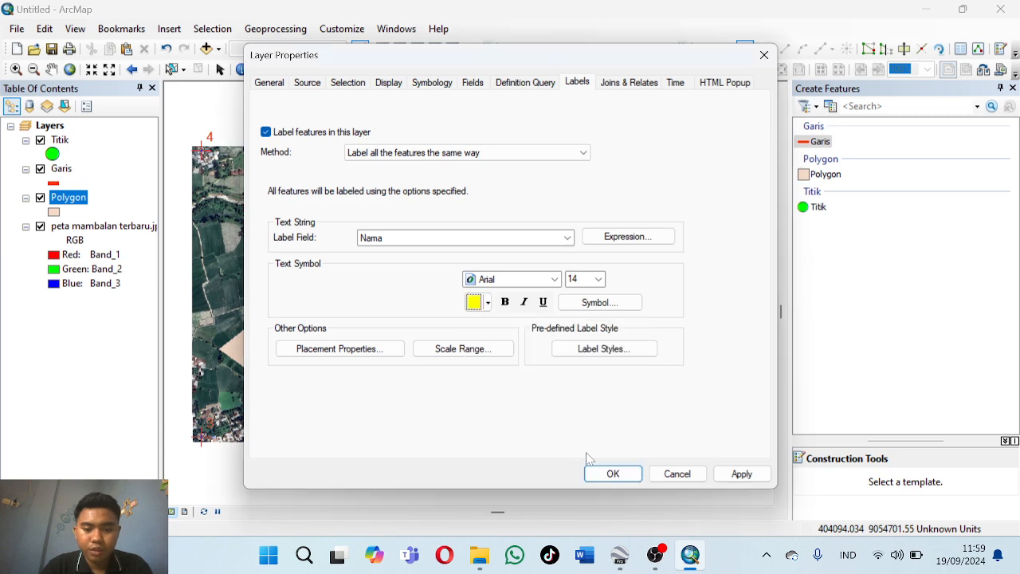
click(610, 476)
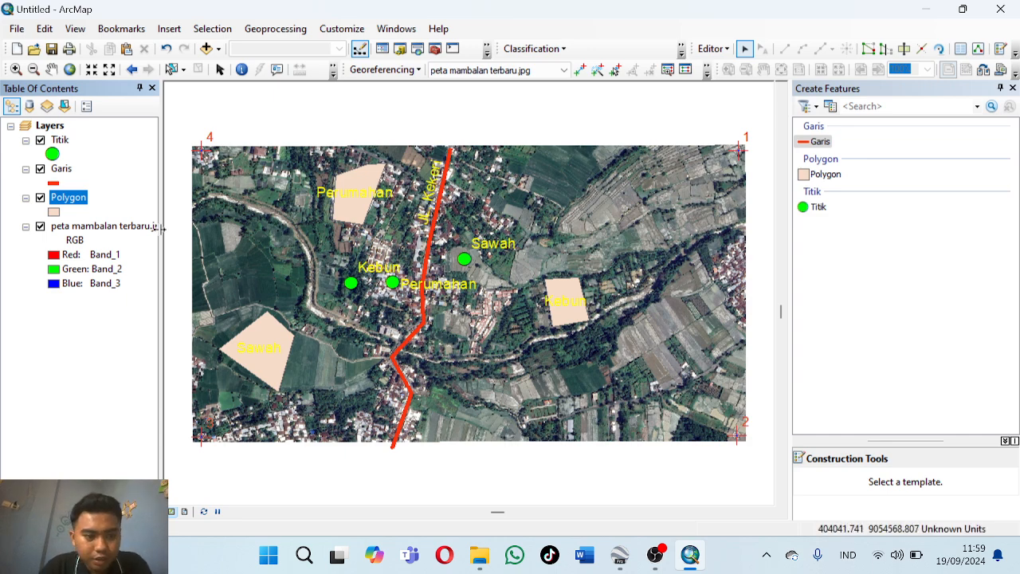
- Change the Polygon layer's label text color to black and apply the layer properties
right_click(76, 204)
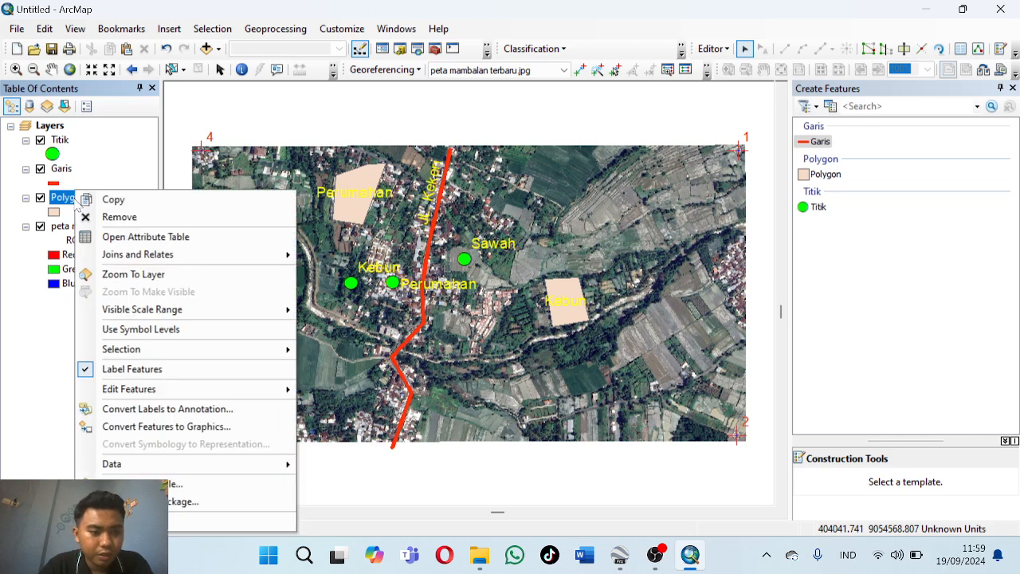
click(206, 519)
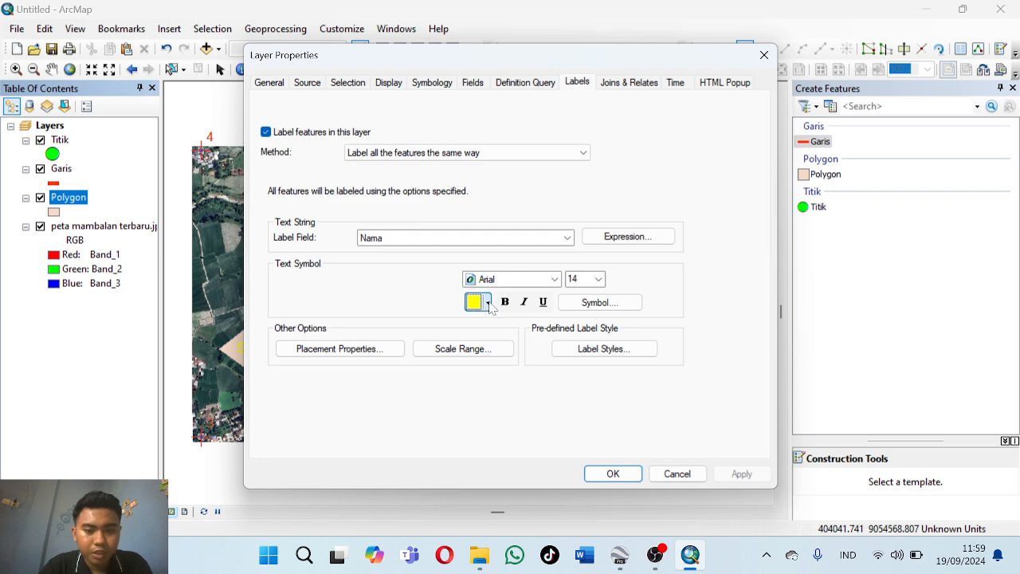
click(488, 303)
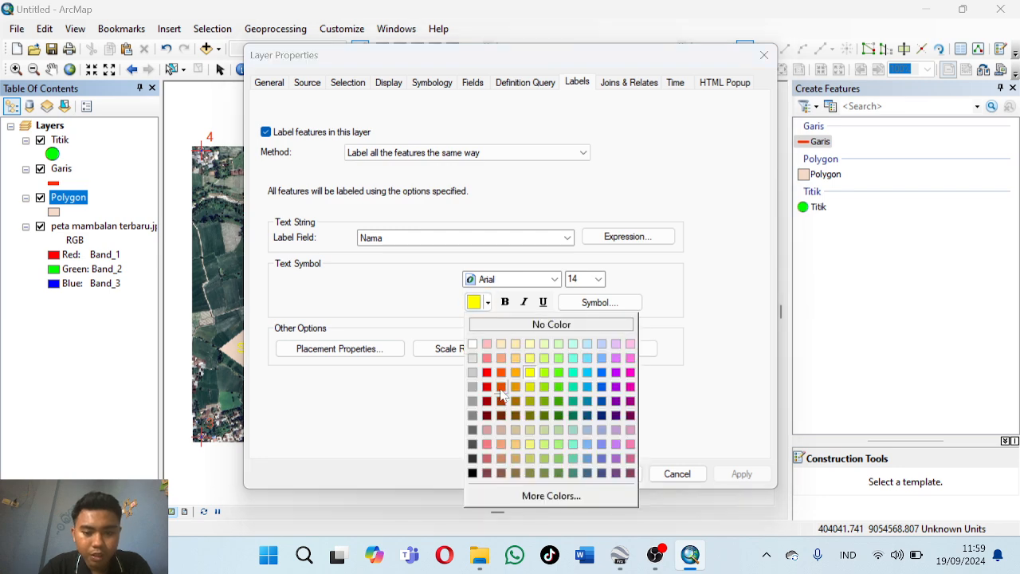
click(473, 474)
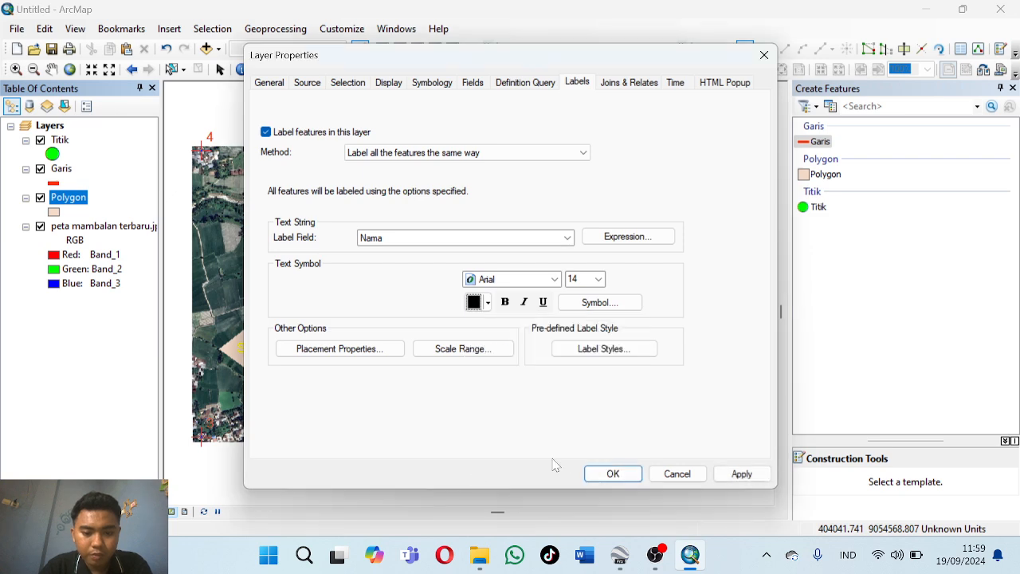
click(617, 475)
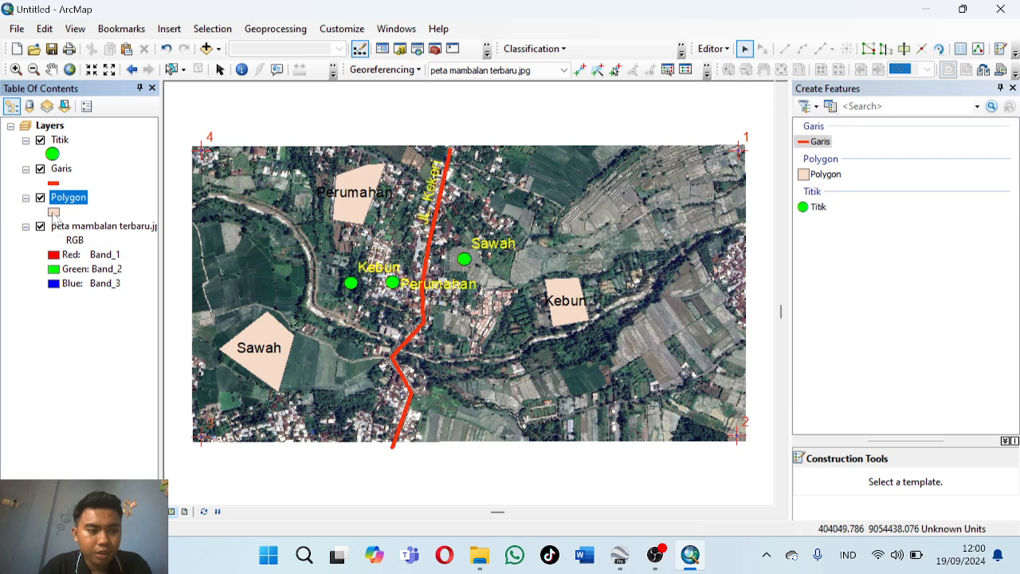
- Fill the Polygon layer's symbol with white and set its label text color to yellow
right_click(54, 213)
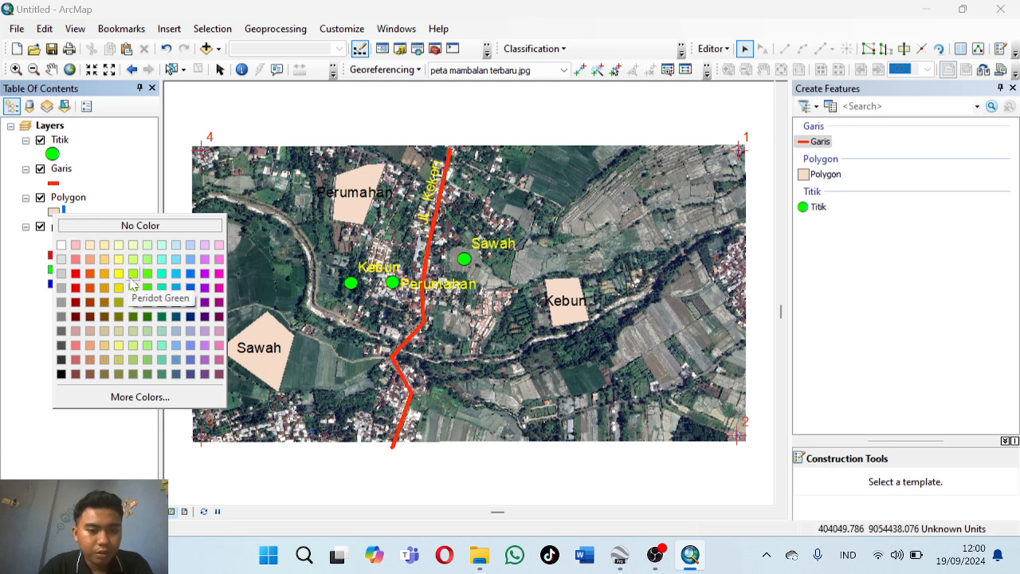
click(61, 245)
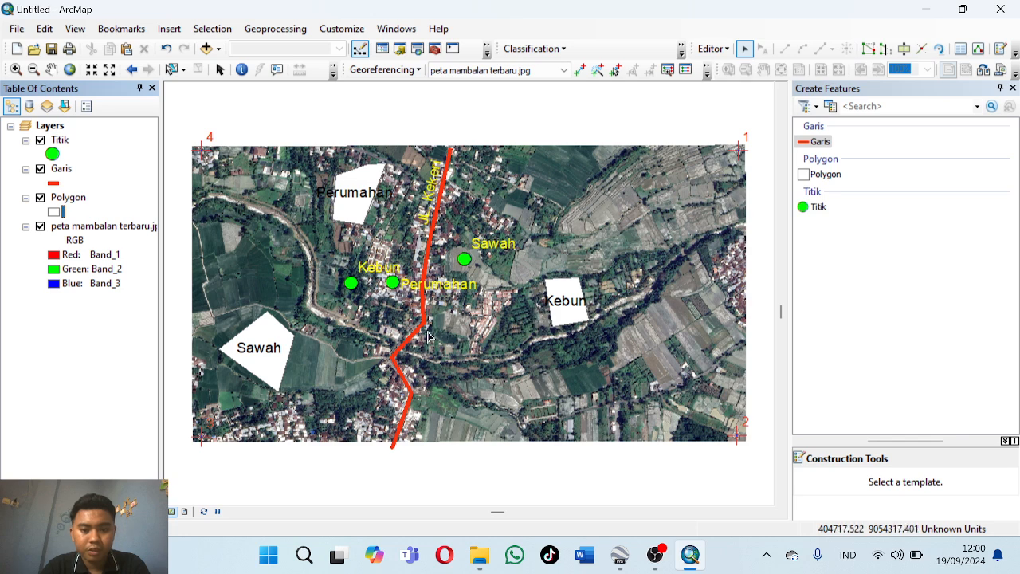
right_click(69, 198)
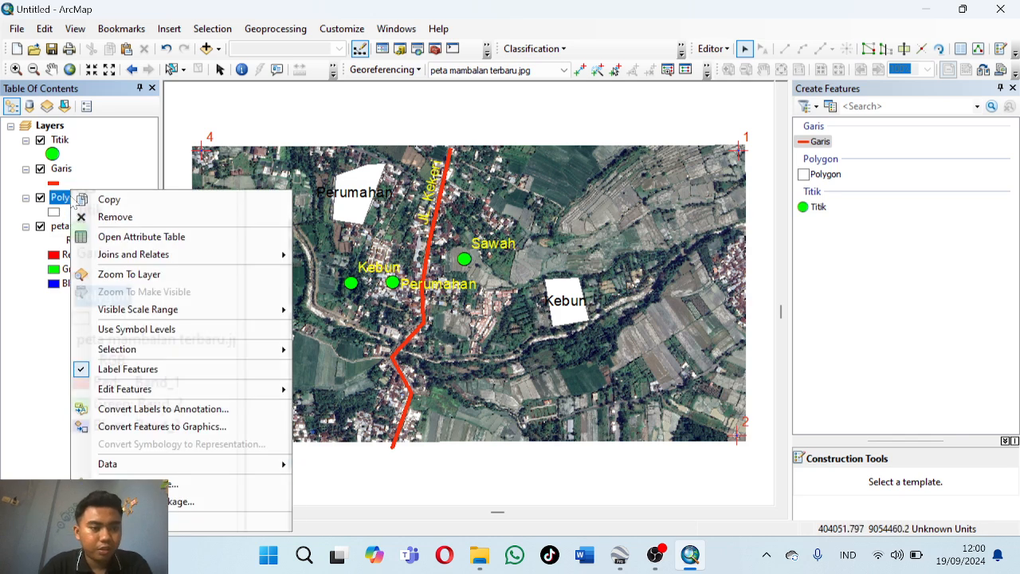
click(199, 522)
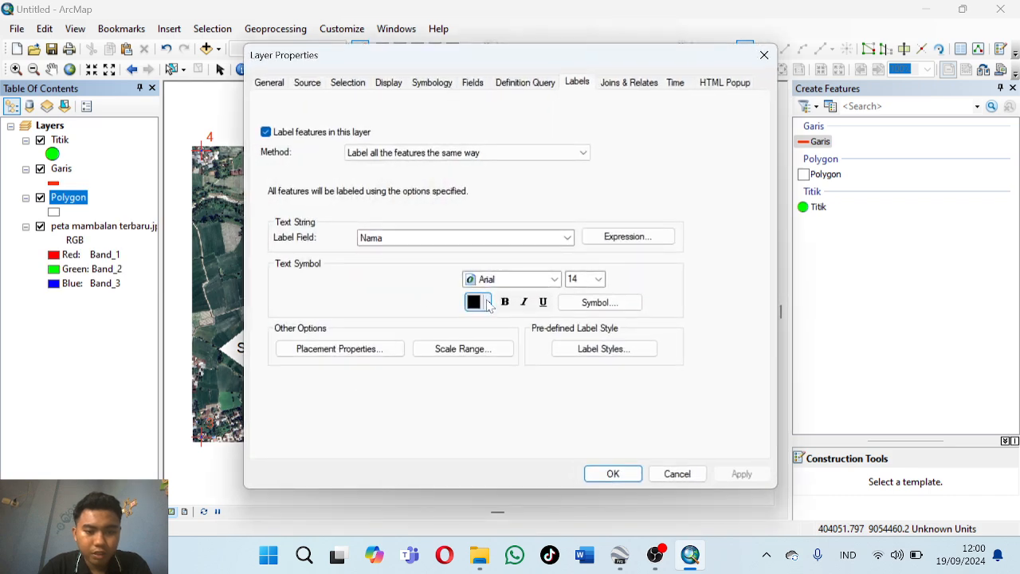
click(488, 303)
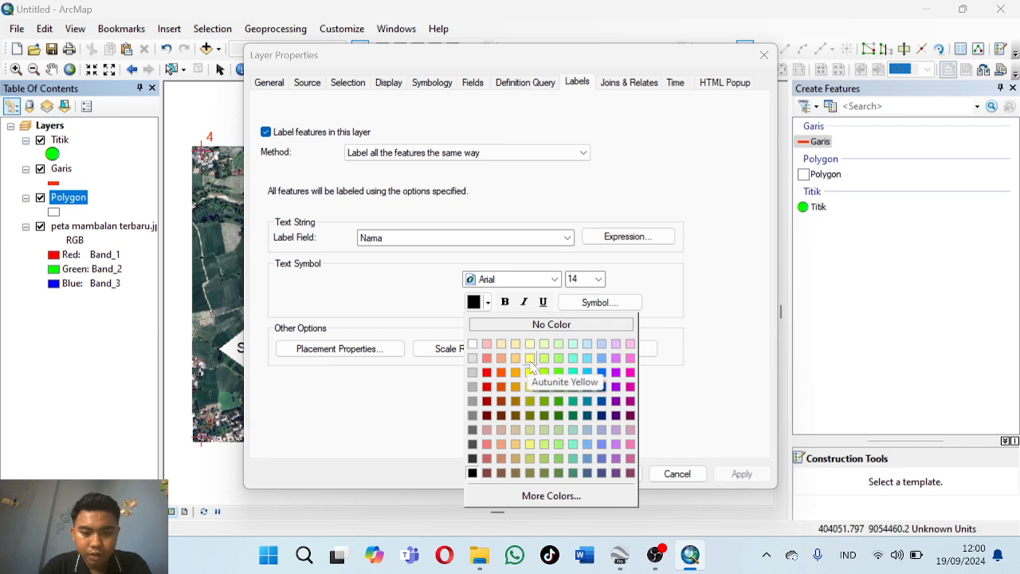
click(532, 373)
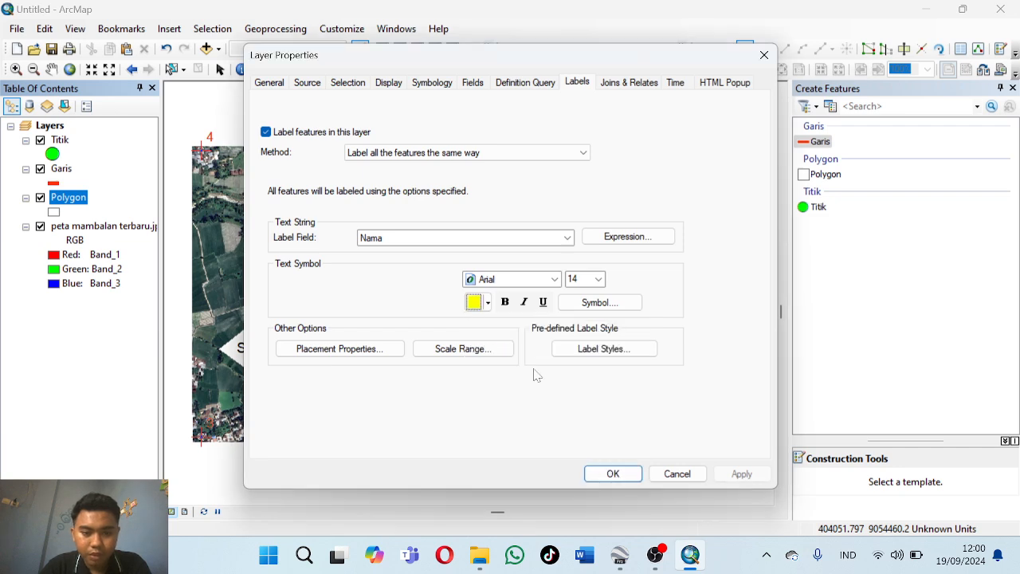
click(603, 472)
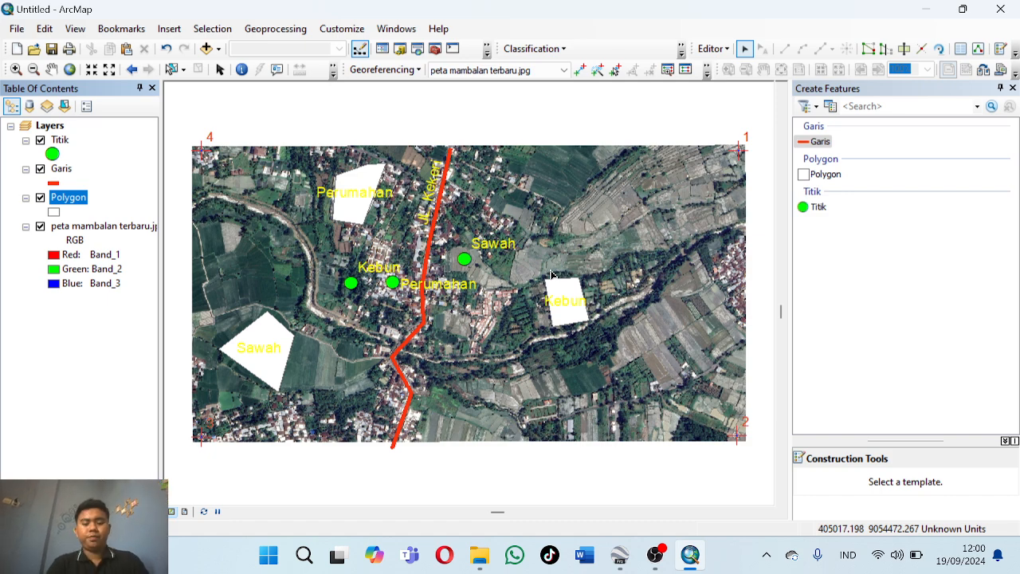
click(655, 554)
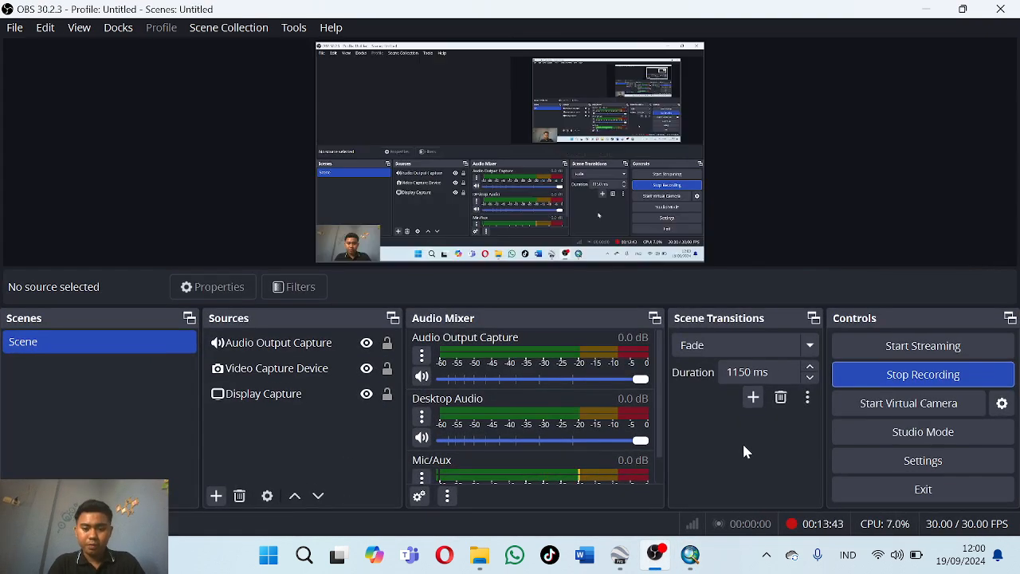